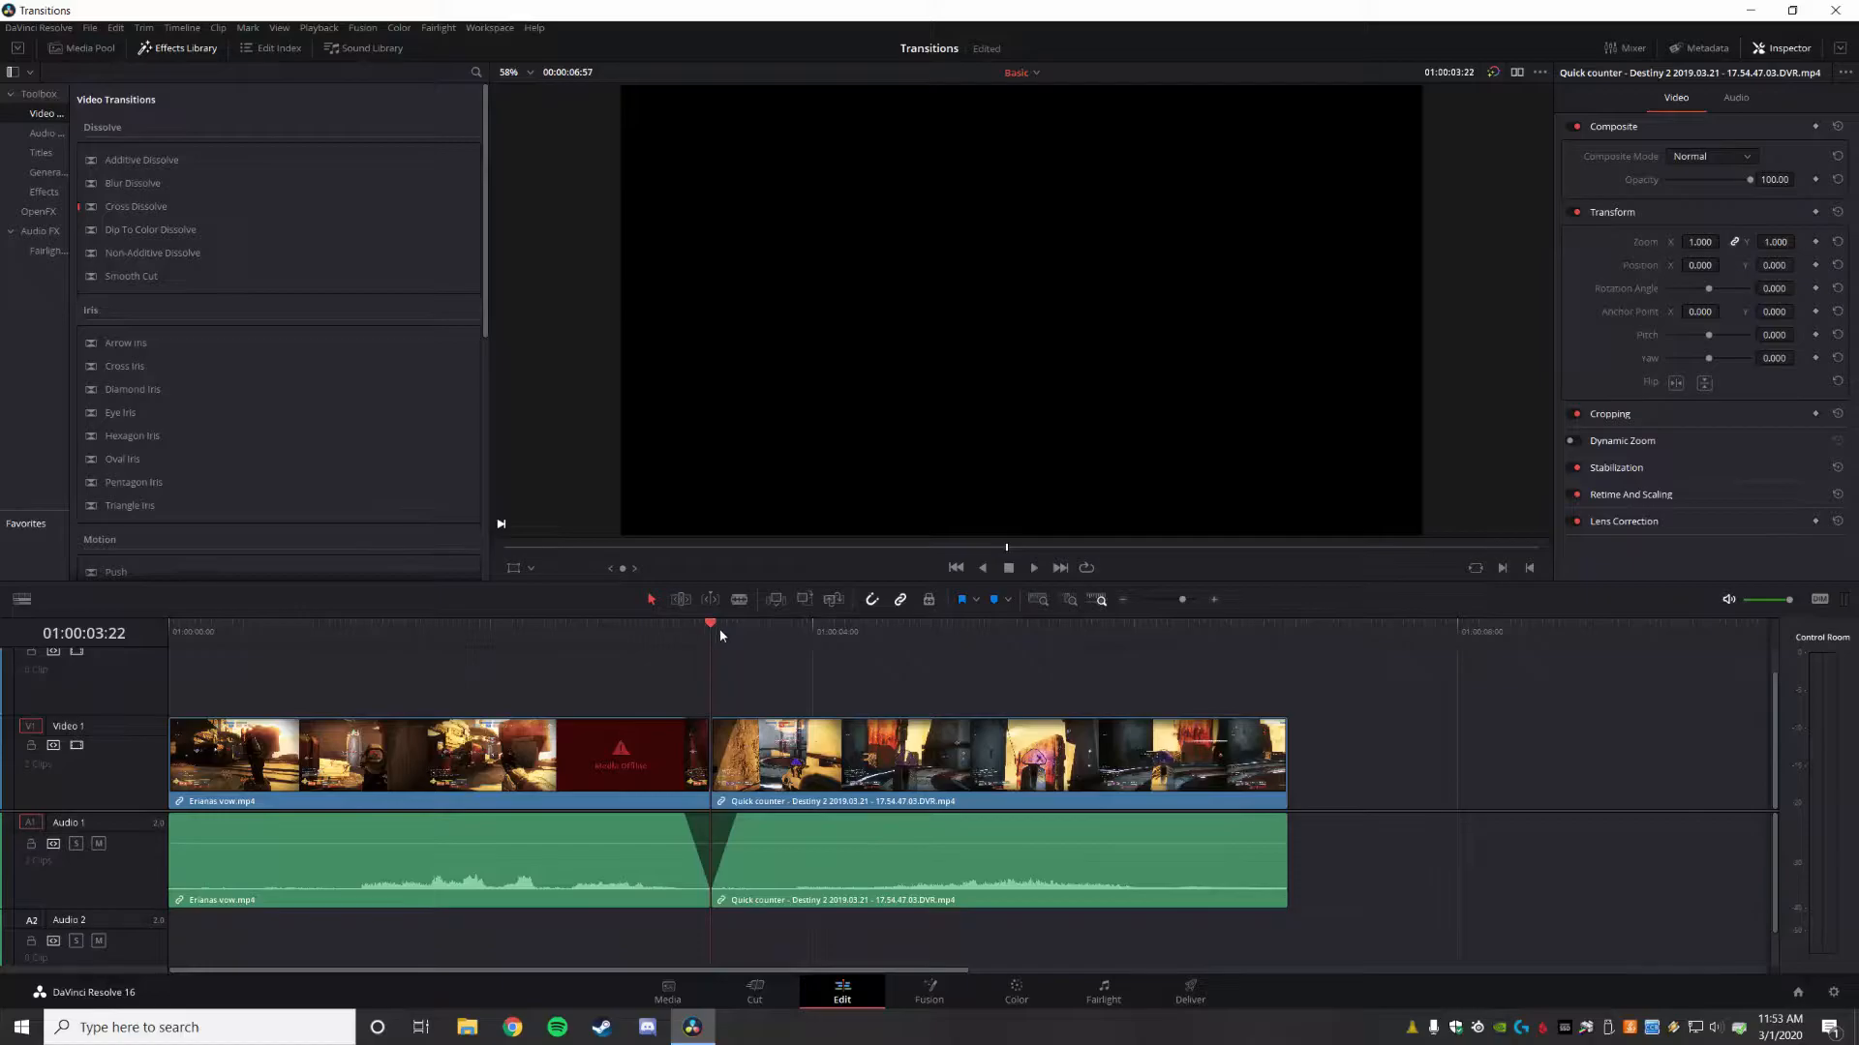
# - Scrub across the fade at the cut between the two clips to examine it, and widen the effects category list
pyautogui.click(683, 734)
pyautogui.click(742, 726)
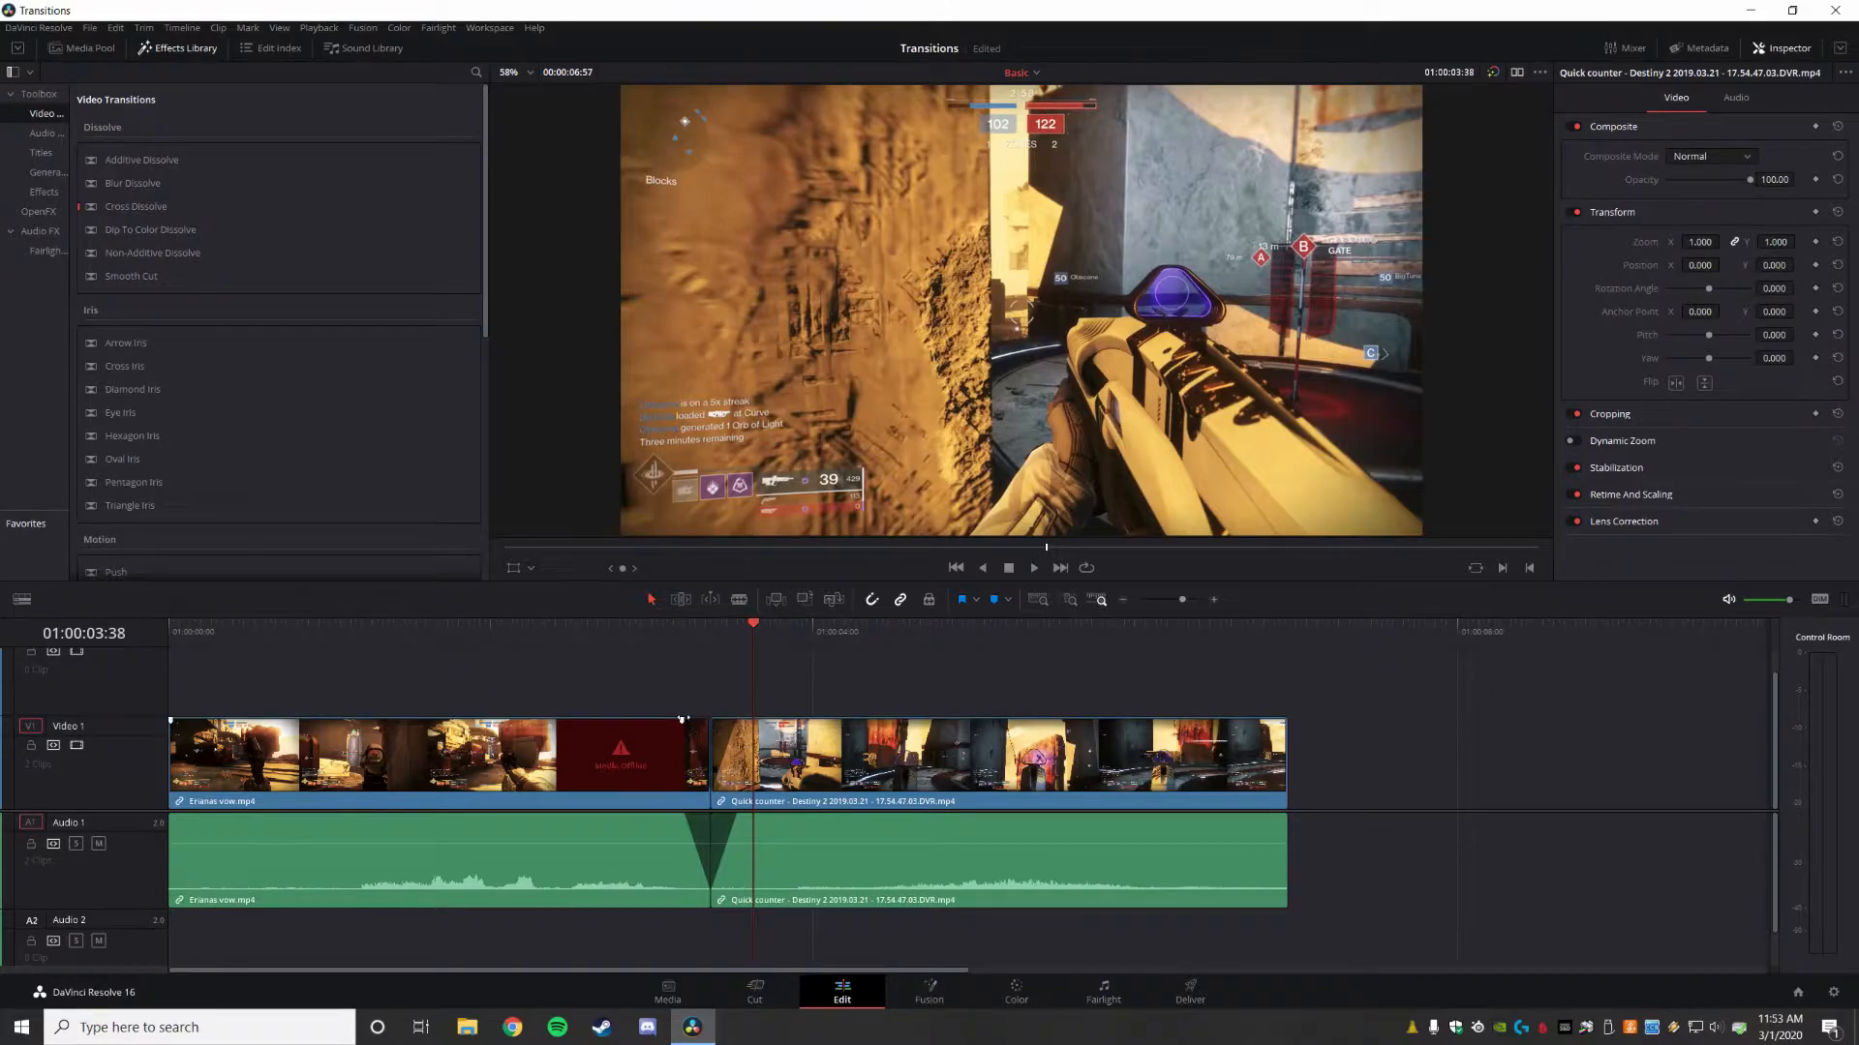
pyautogui.click(676, 624)
pyautogui.moveTo(675, 624); pyautogui.dragTo(694, 635)
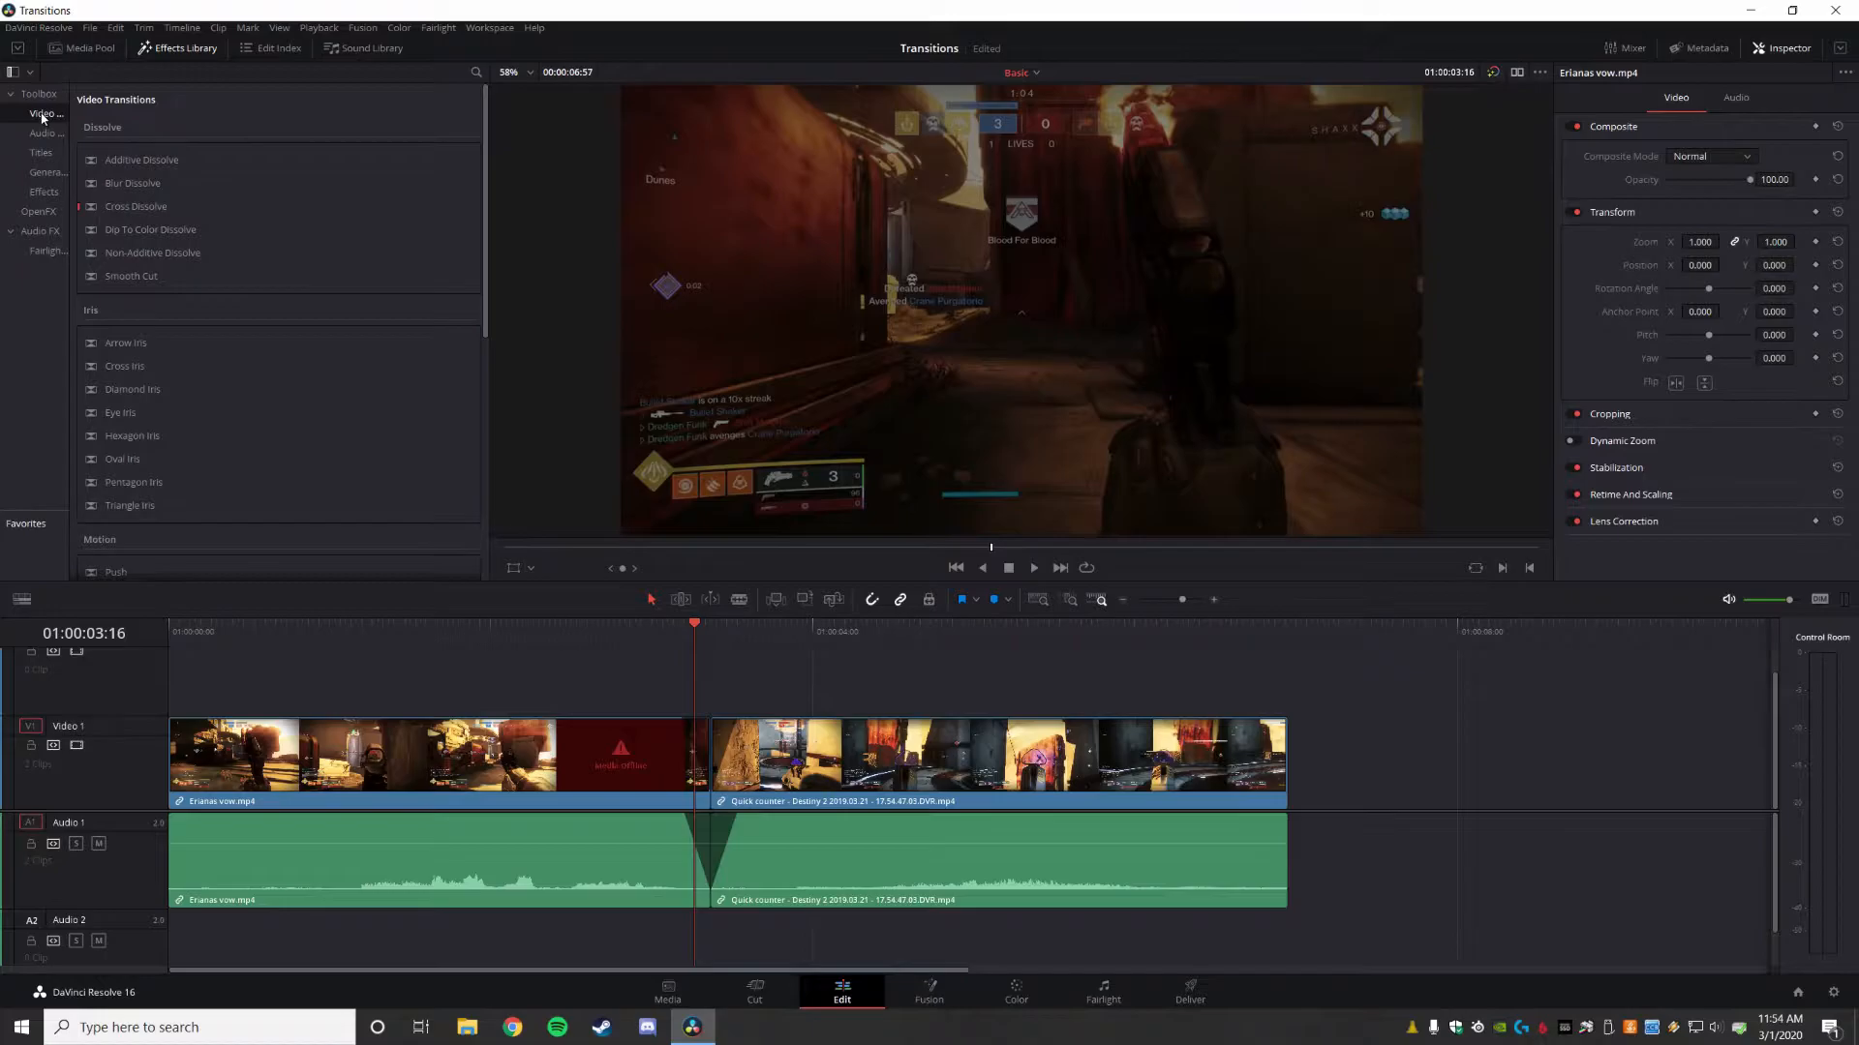
pyautogui.moveTo(72, 101); pyautogui.dragTo(127, 105)
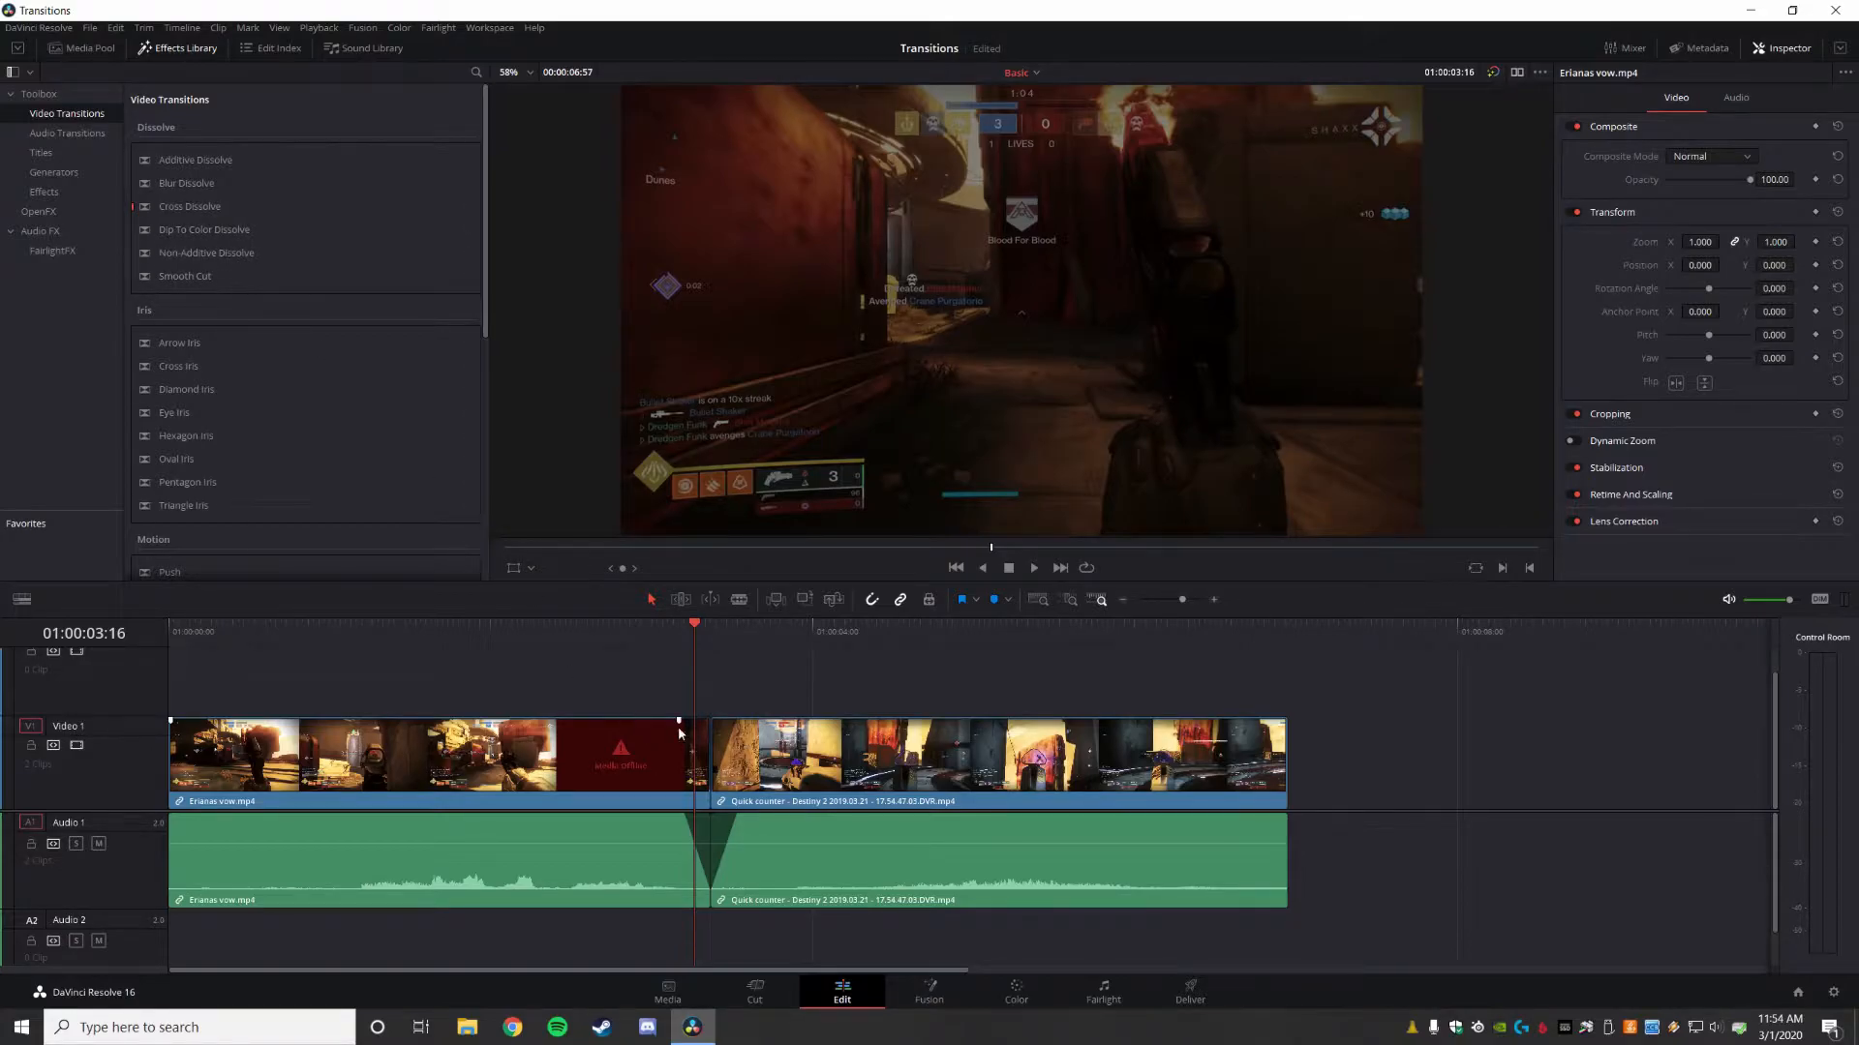
pyautogui.click(676, 634)
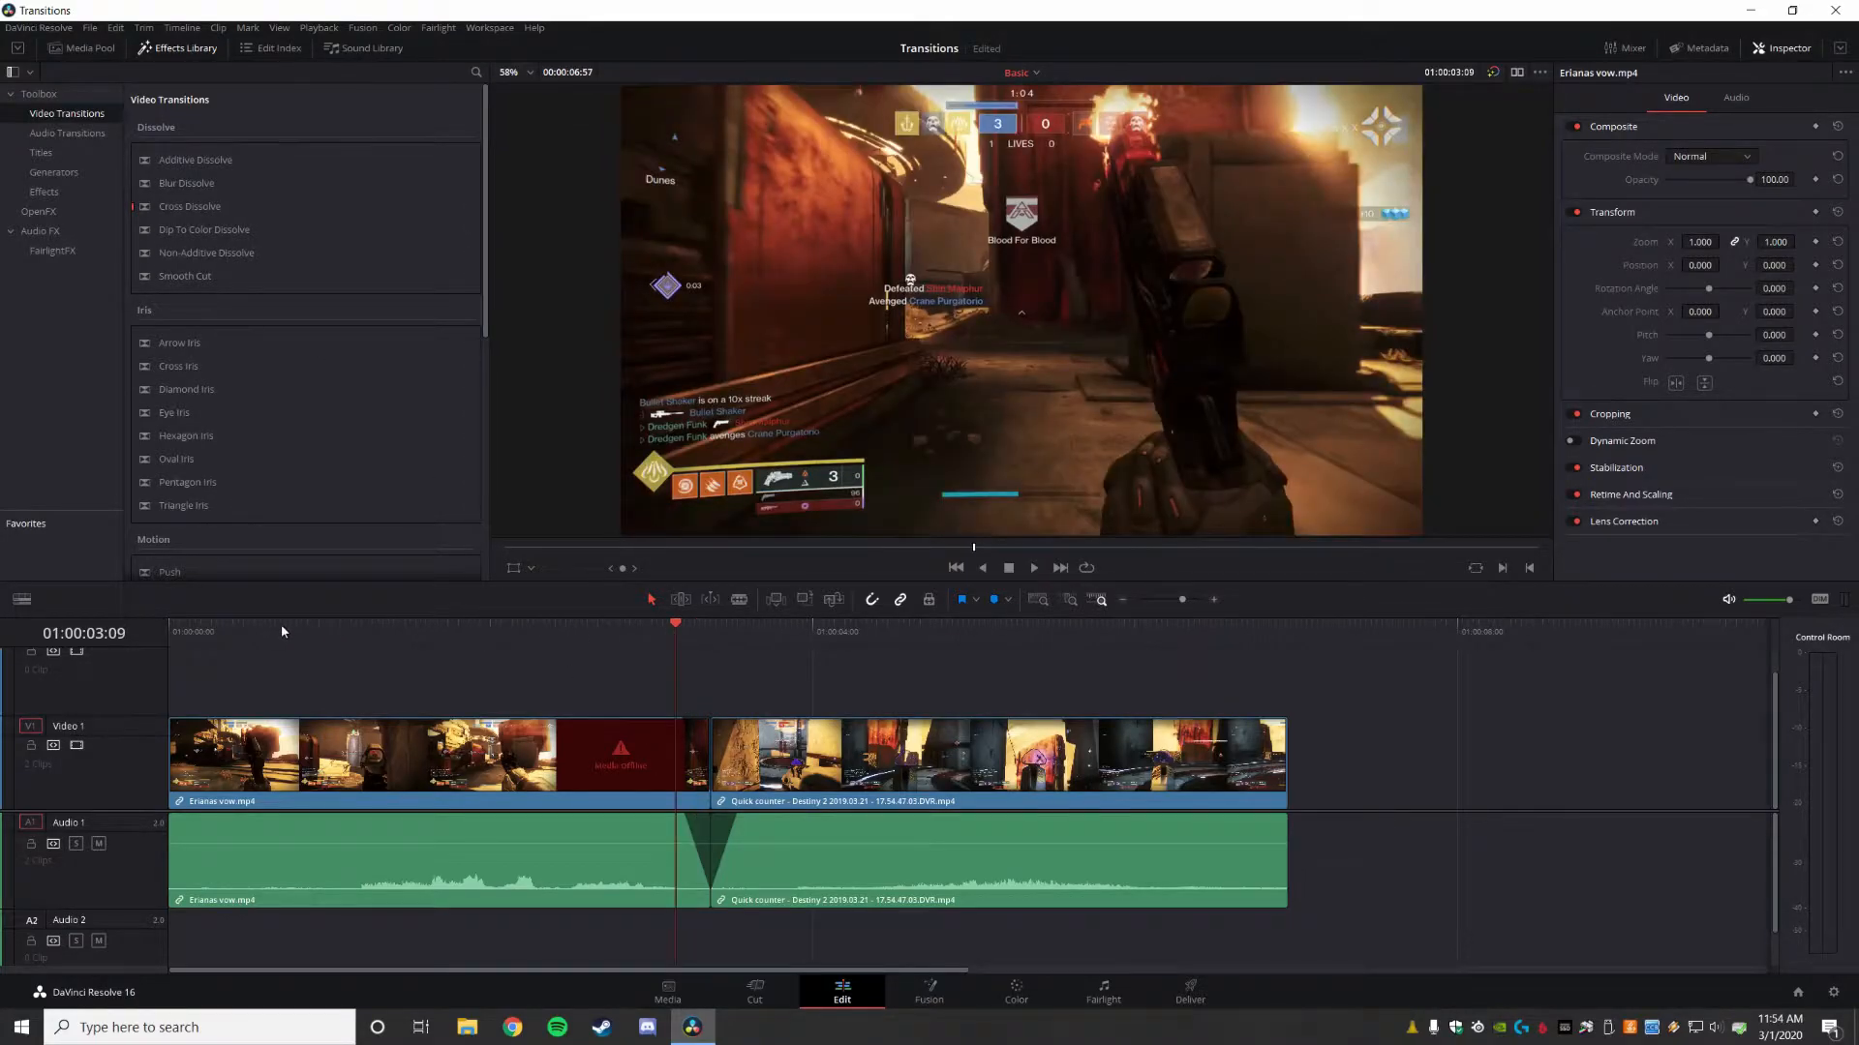
pyautogui.moveTo(676, 628); pyautogui.dragTo(796, 628)
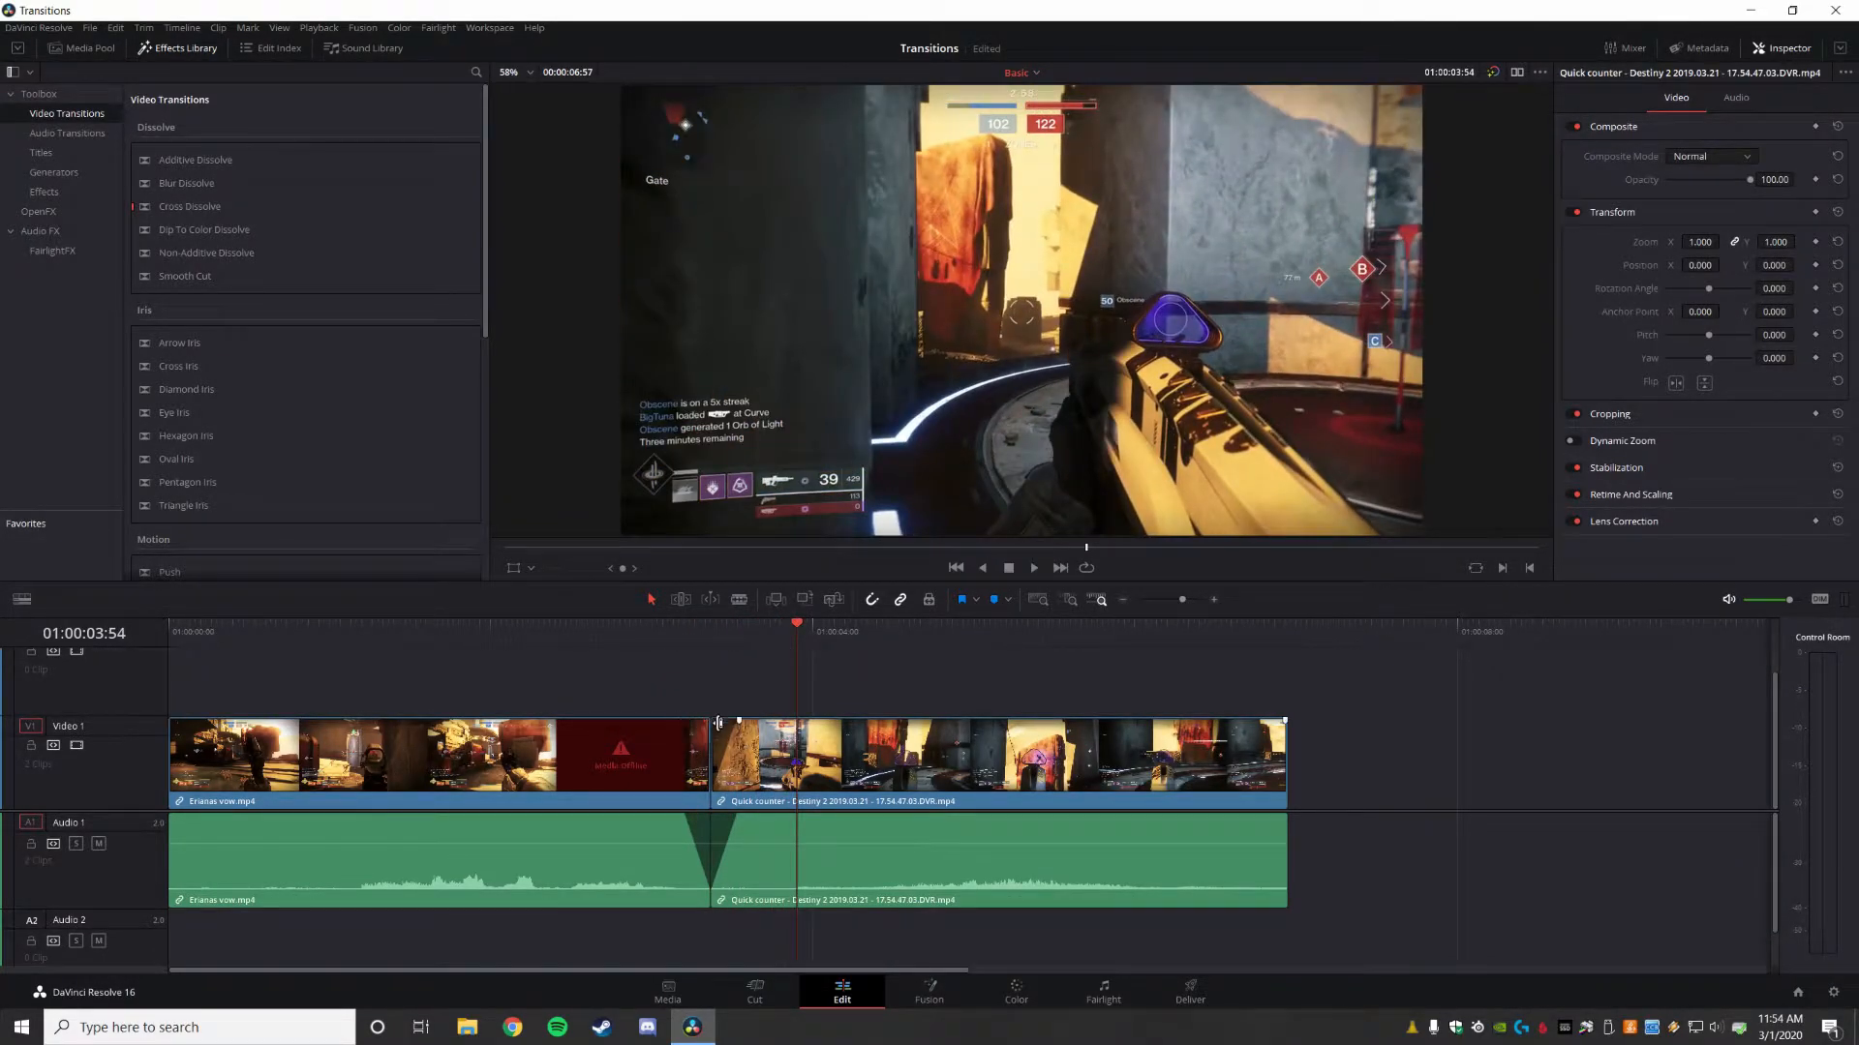
# - Remove the fades at the cut and overlap the clips, with Erianas vow.mp4 on Video 2 above the start of the Quick counter clip
pyautogui.moveTo(681, 816); pyautogui.dragTo(711, 816)
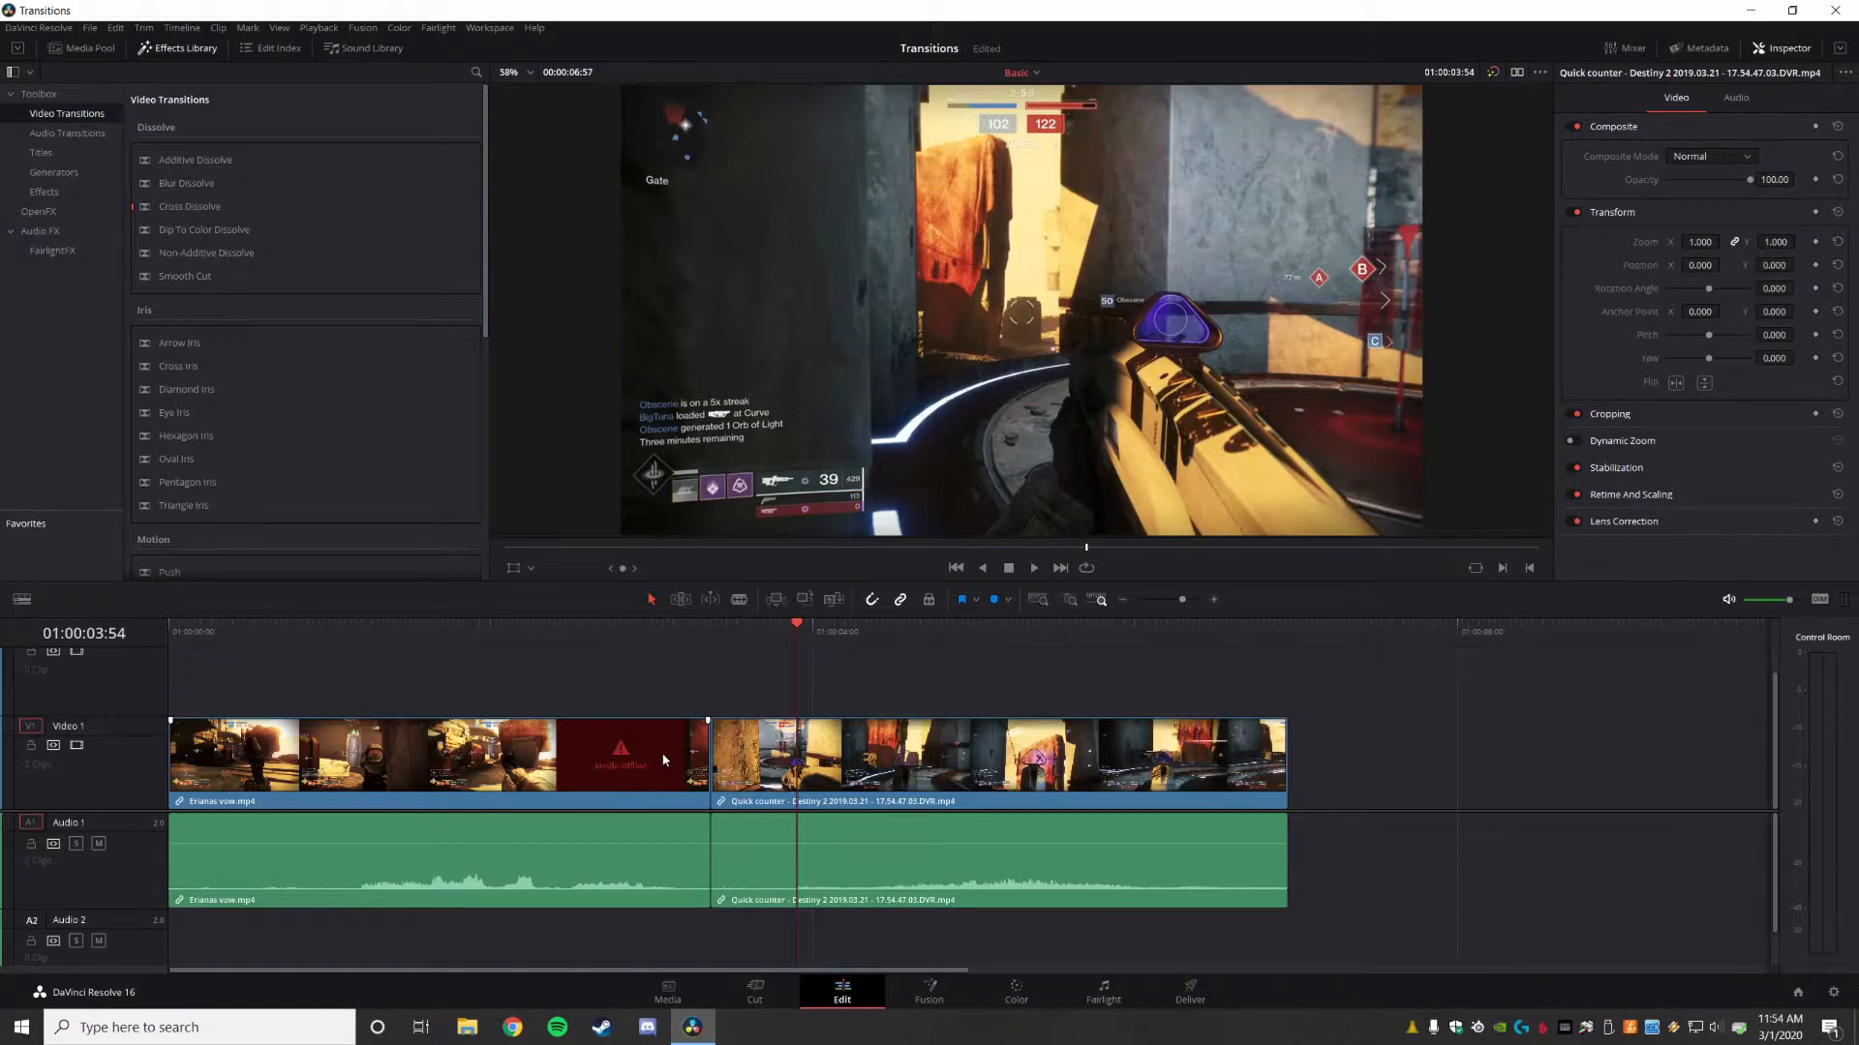
pyautogui.moveTo(663, 760); pyautogui.dragTo(670, 682)
pyautogui.moveTo(772, 746); pyautogui.dragTo(721, 745)
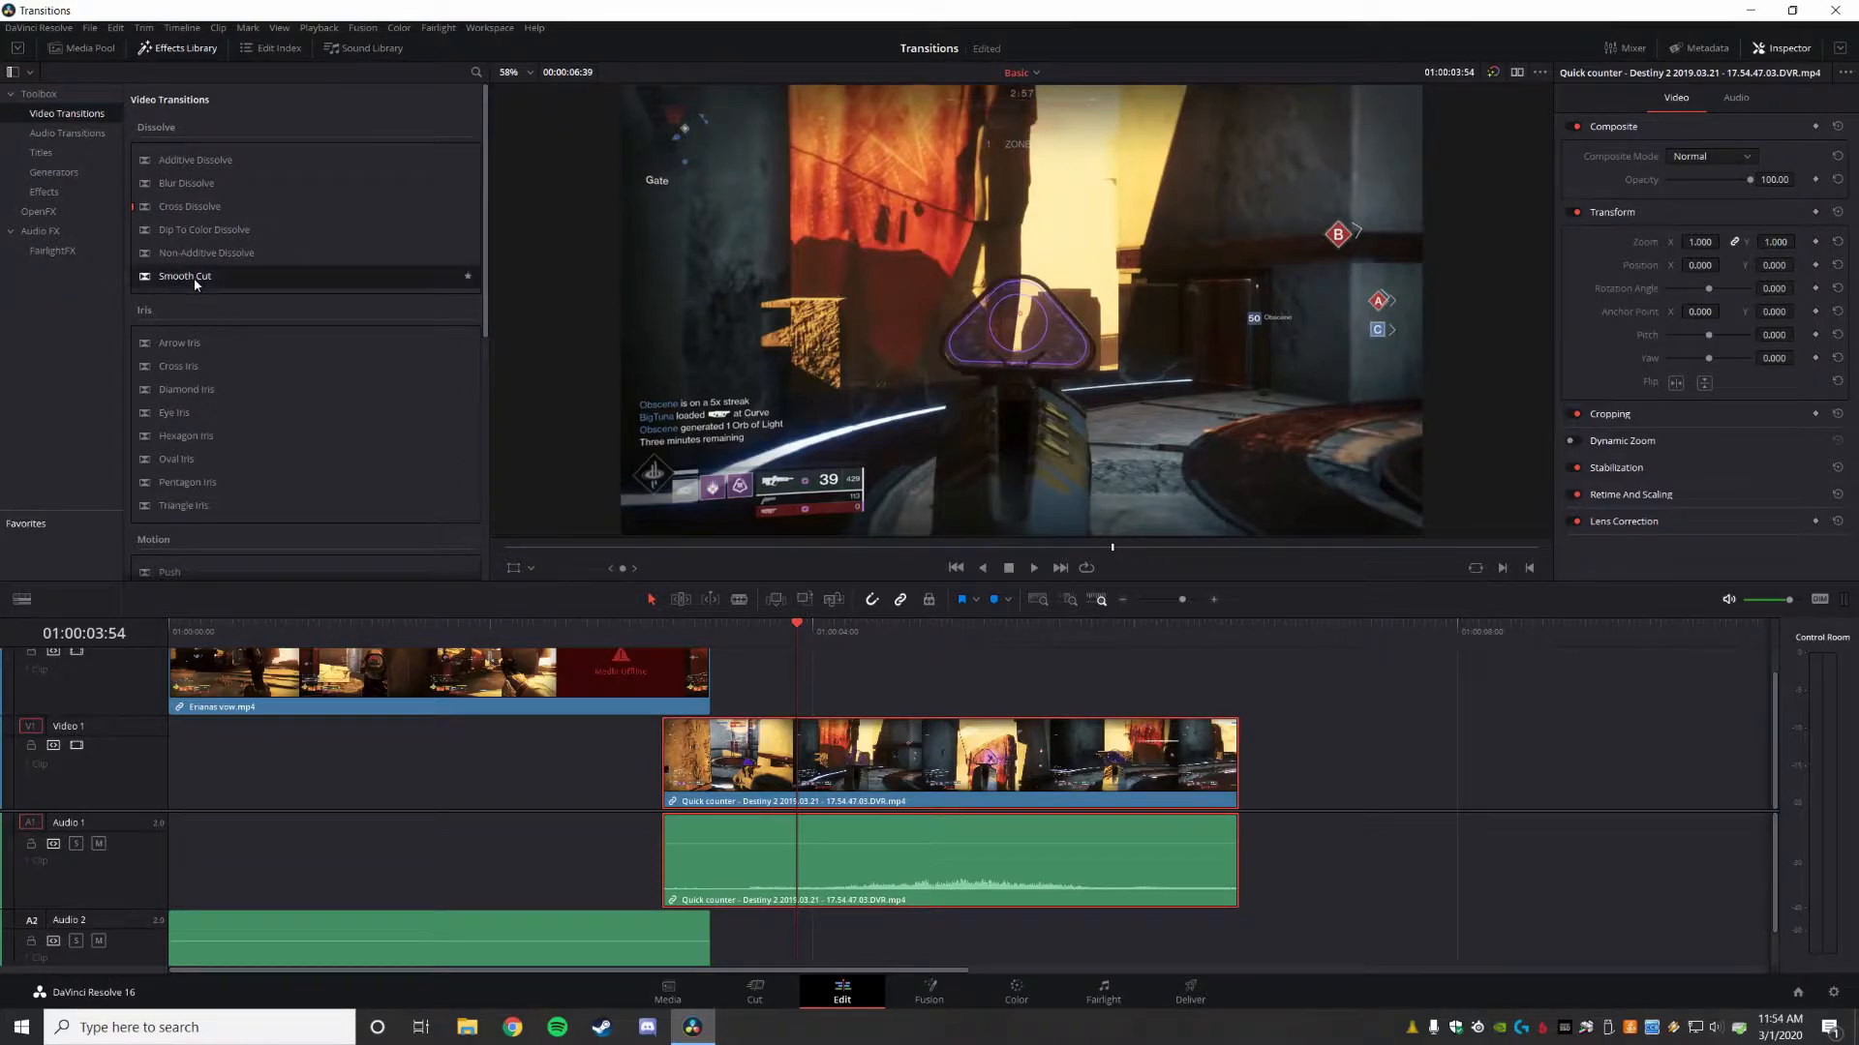
# - Add a Smooth Cut transition to the end of Erianas vow.mp4 and shorten it to 18 frames
pyautogui.moveTo(193, 277); pyautogui.dragTo(693, 691)
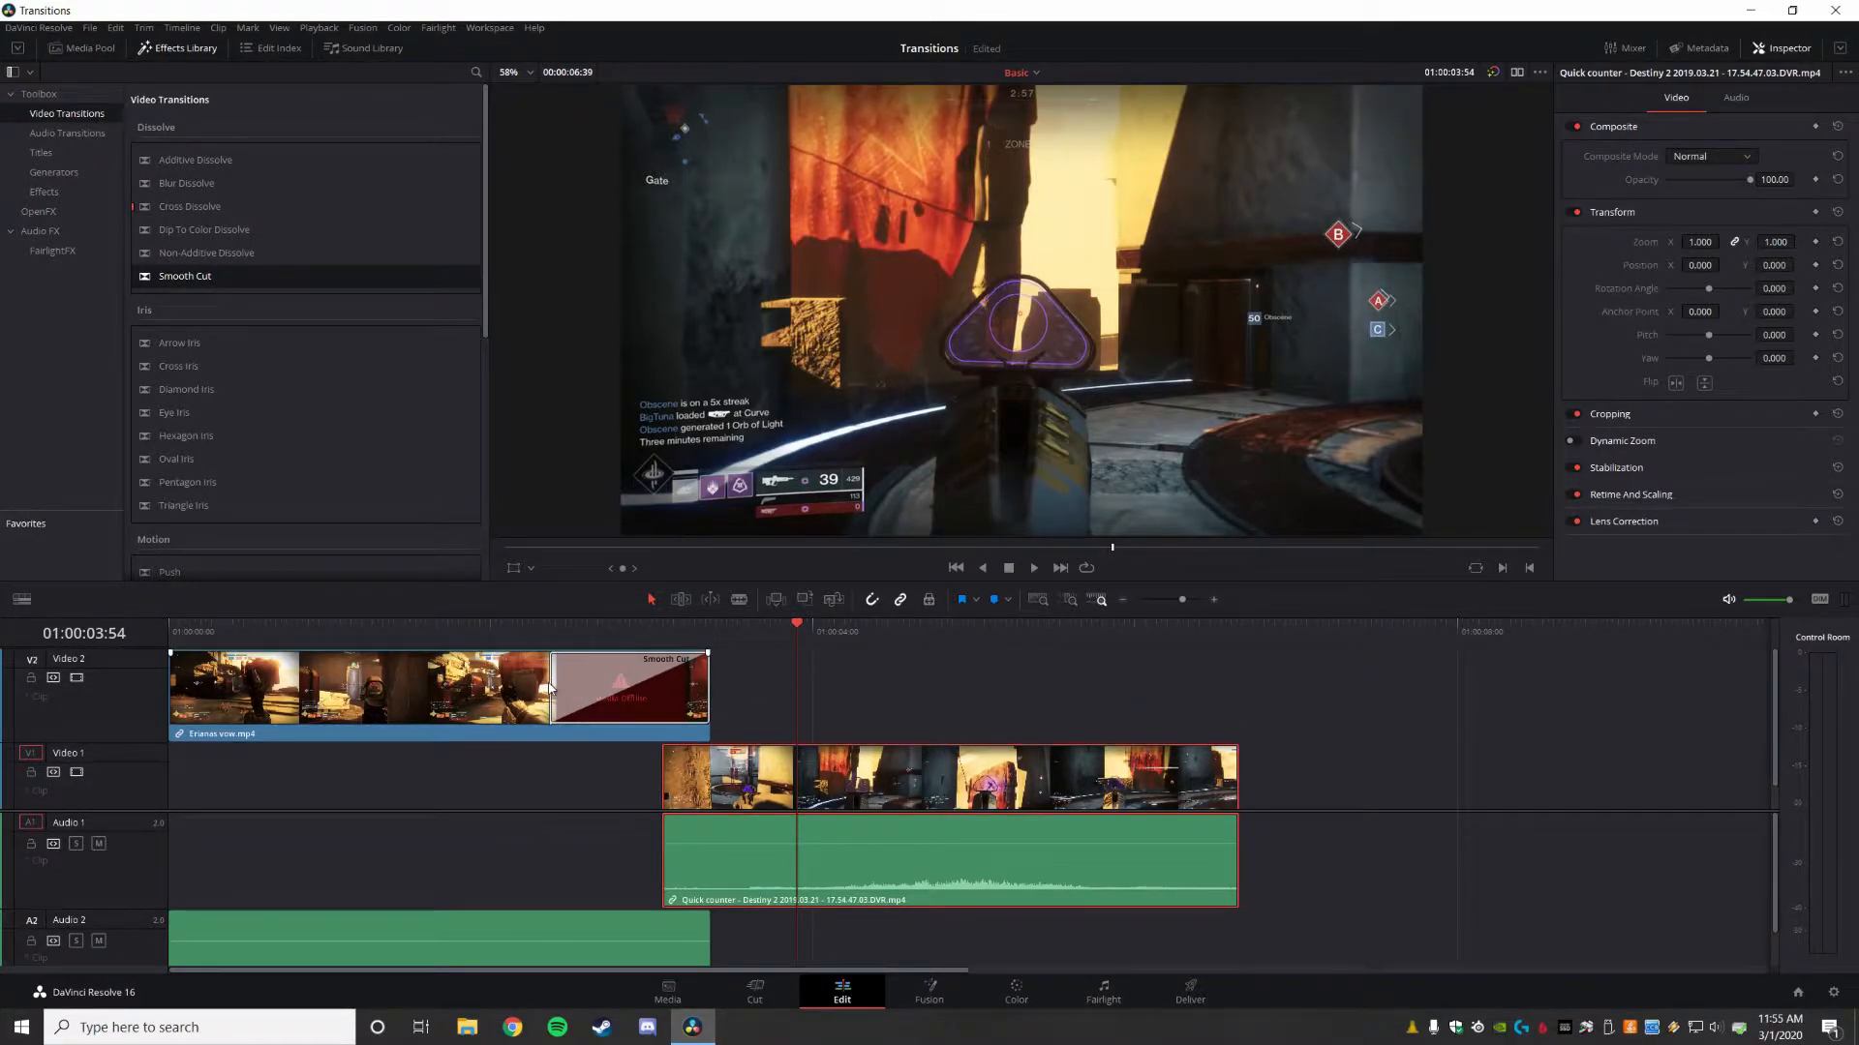
pyautogui.moveTo(557, 688); pyautogui.dragTo(664, 677)
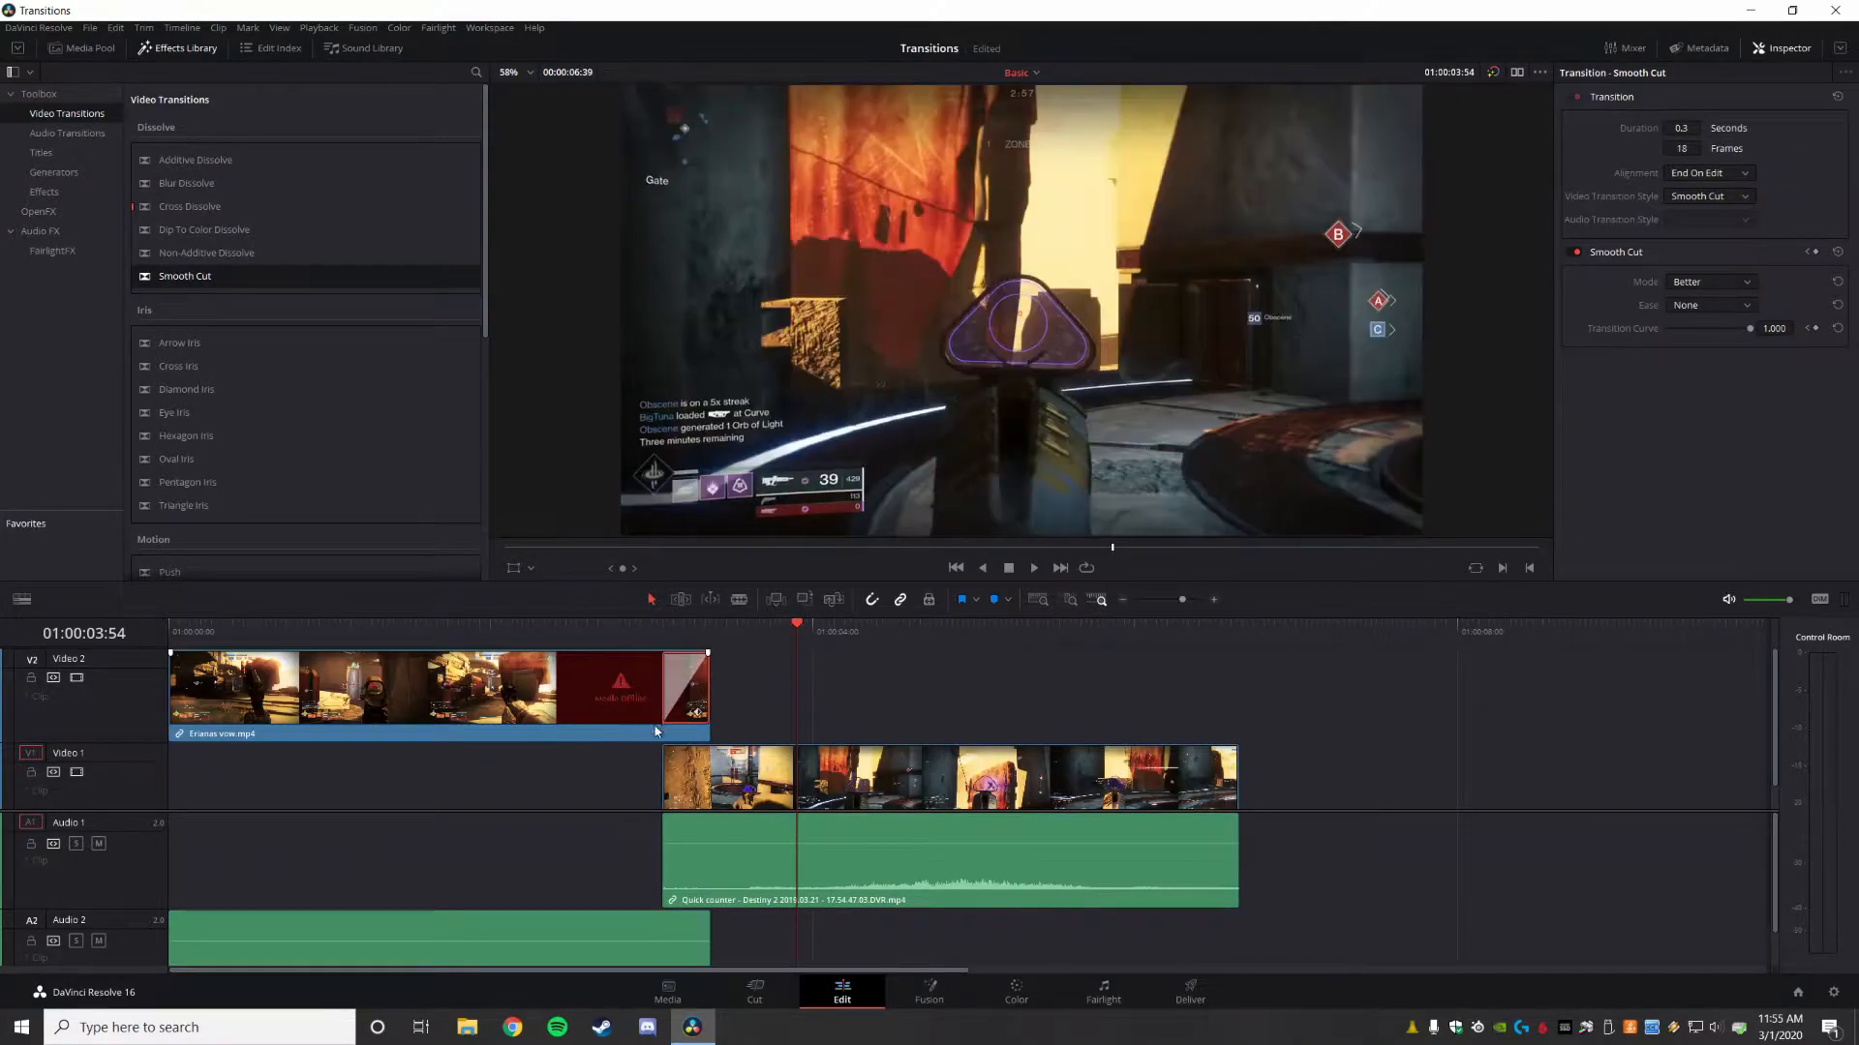
# - Scrub through the Smooth Cut transition and play the timeline from the start to check it
pyautogui.click(665, 634)
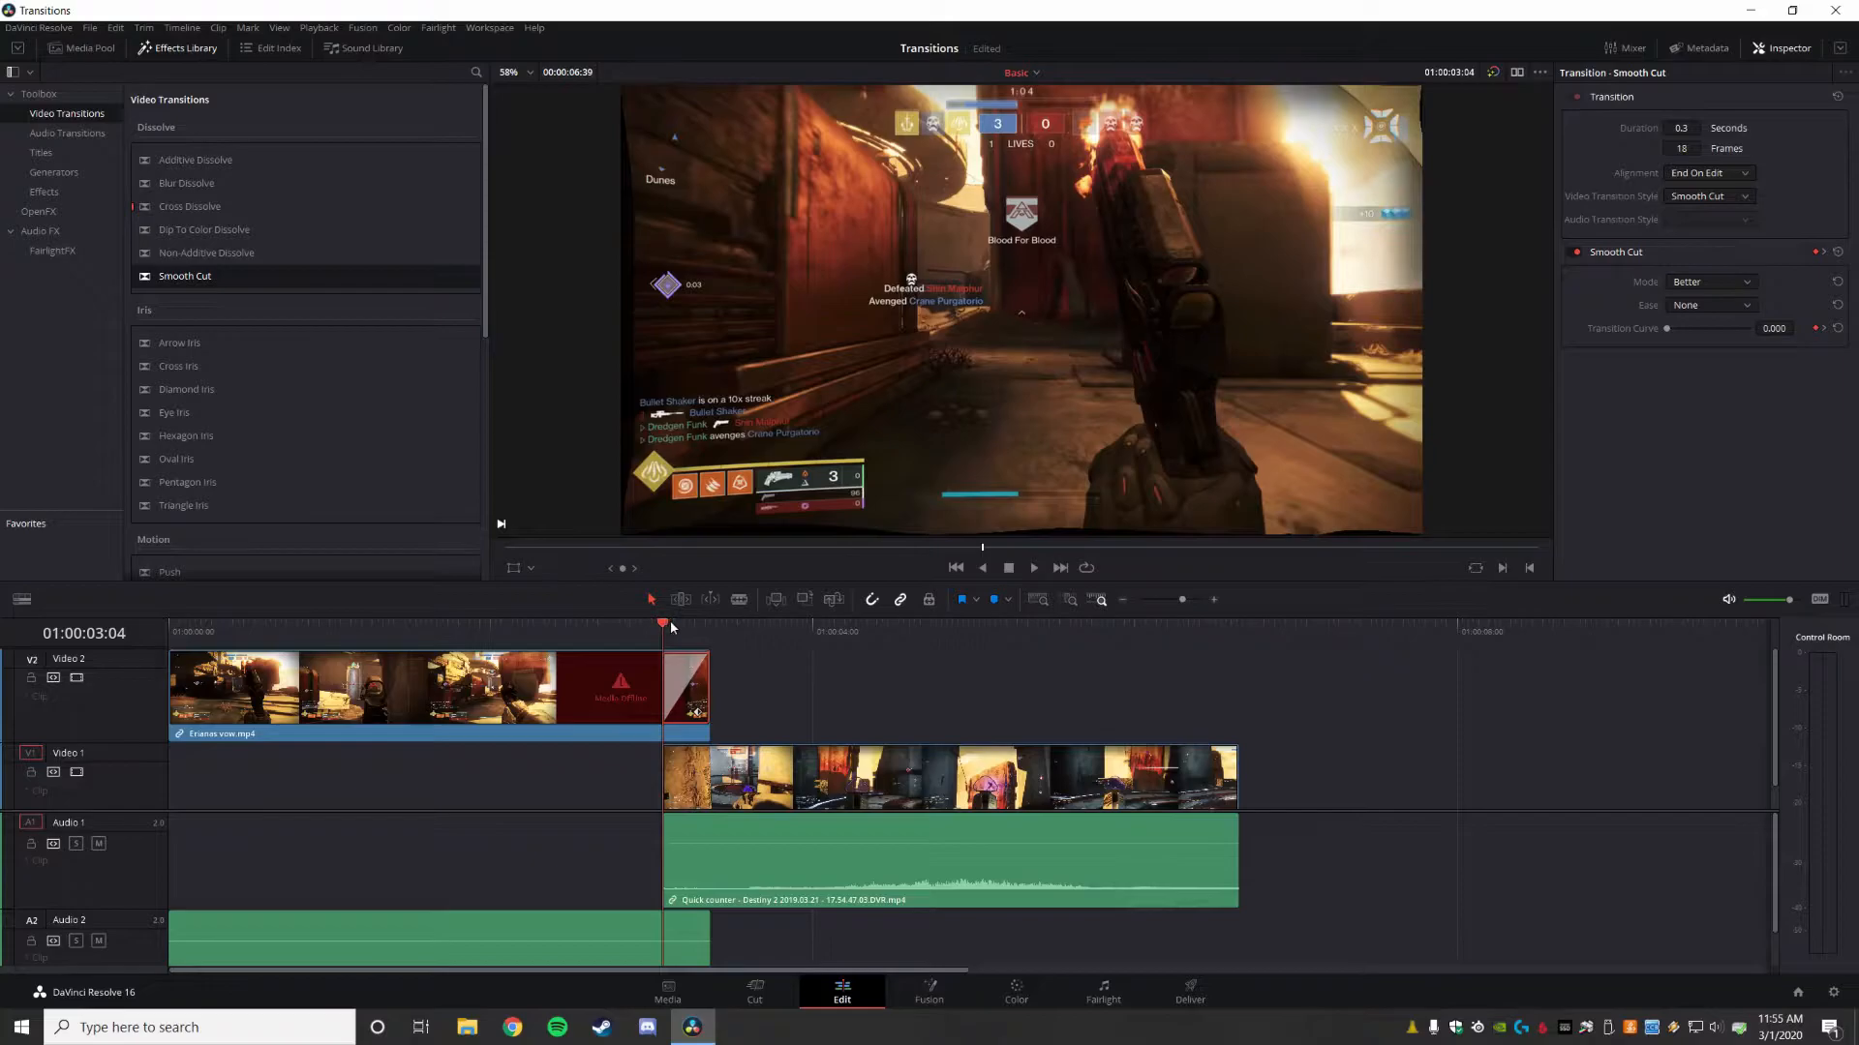
pyautogui.click(676, 628)
pyautogui.moveTo(678, 626); pyautogui.dragTo(680, 626)
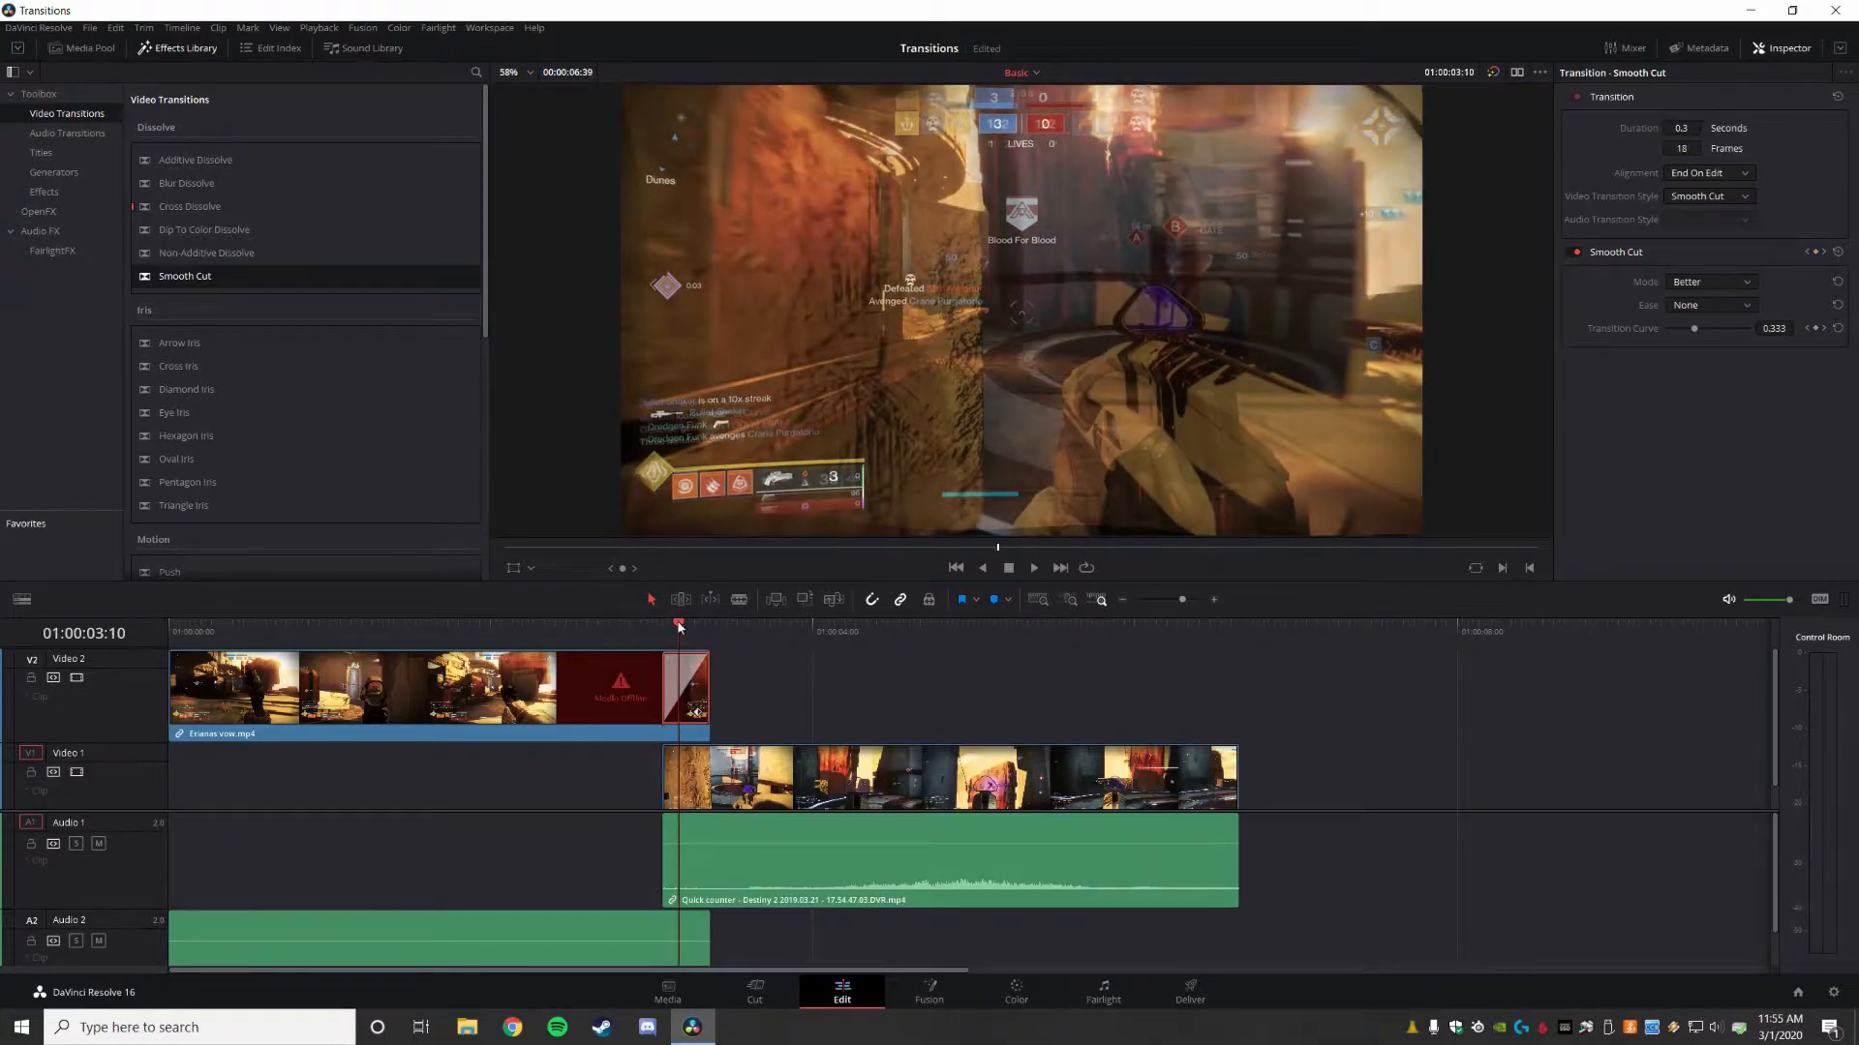
pyautogui.moveTo(679, 629); pyautogui.dragTo(138, 642)
pyautogui.press('space')
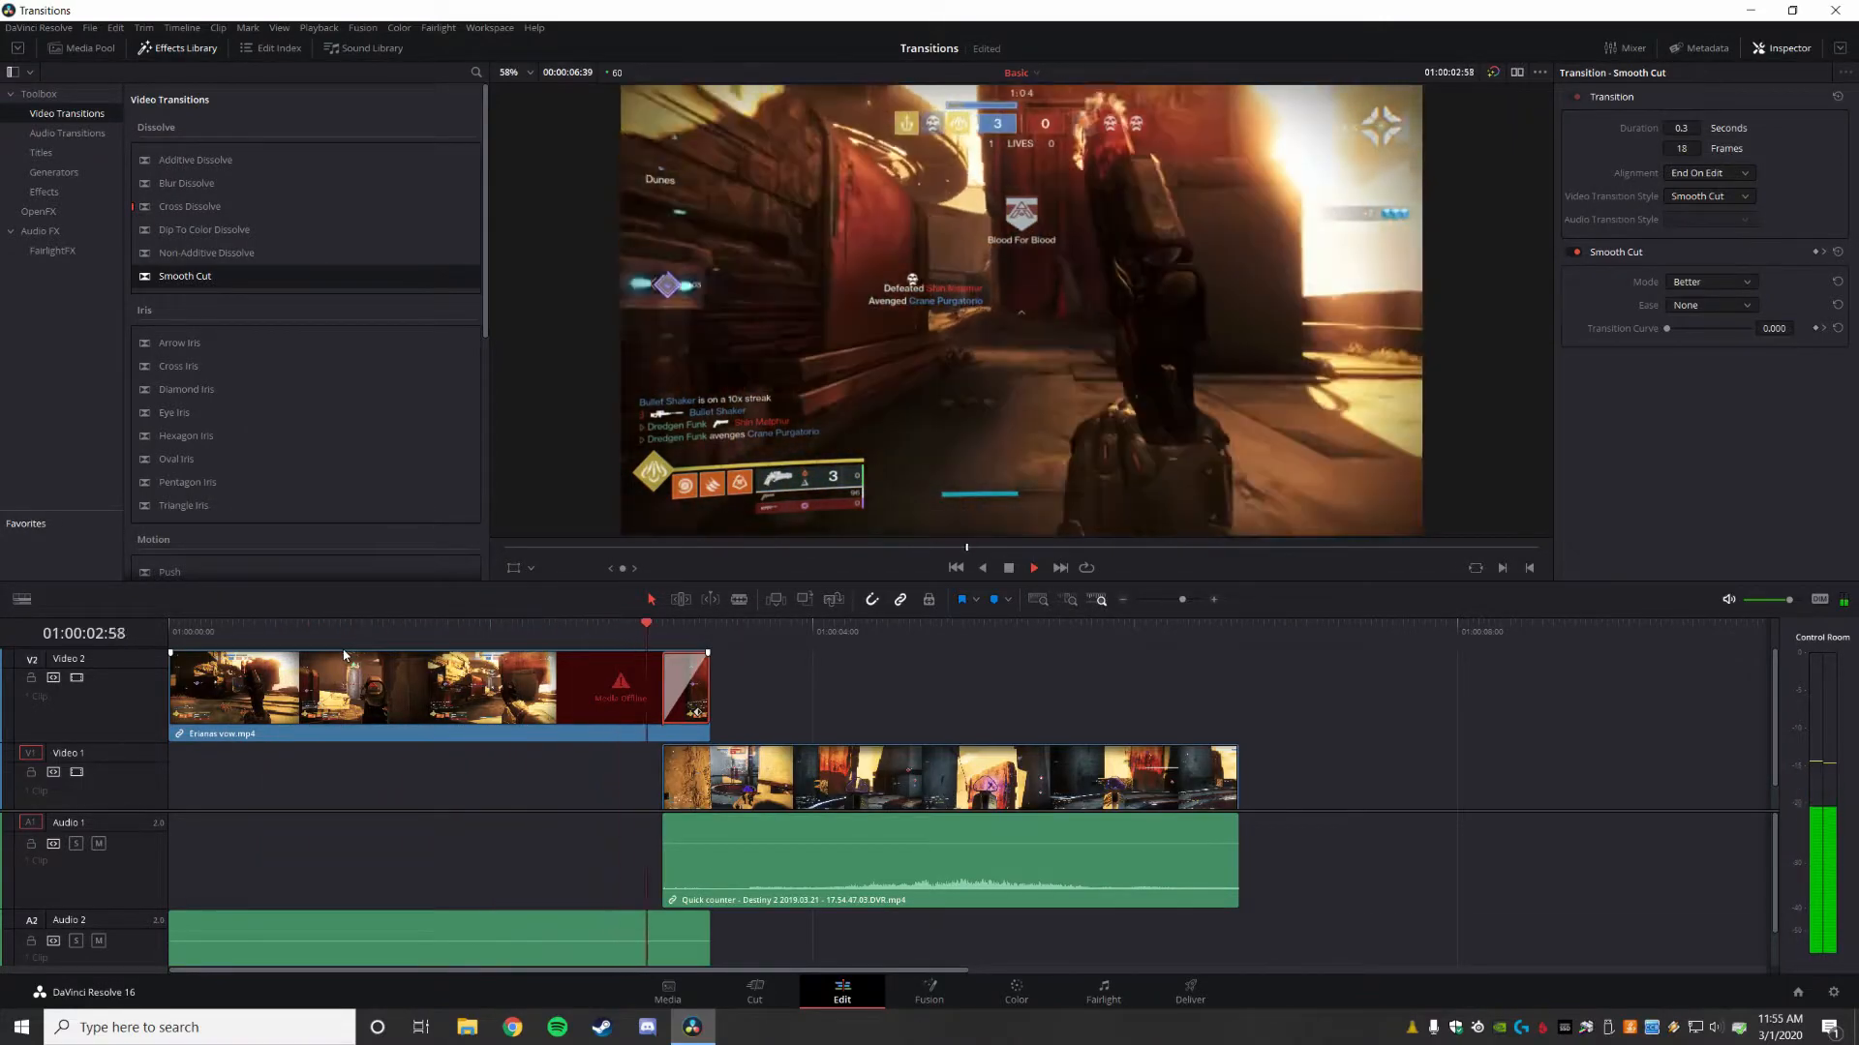
pyautogui.press('space')
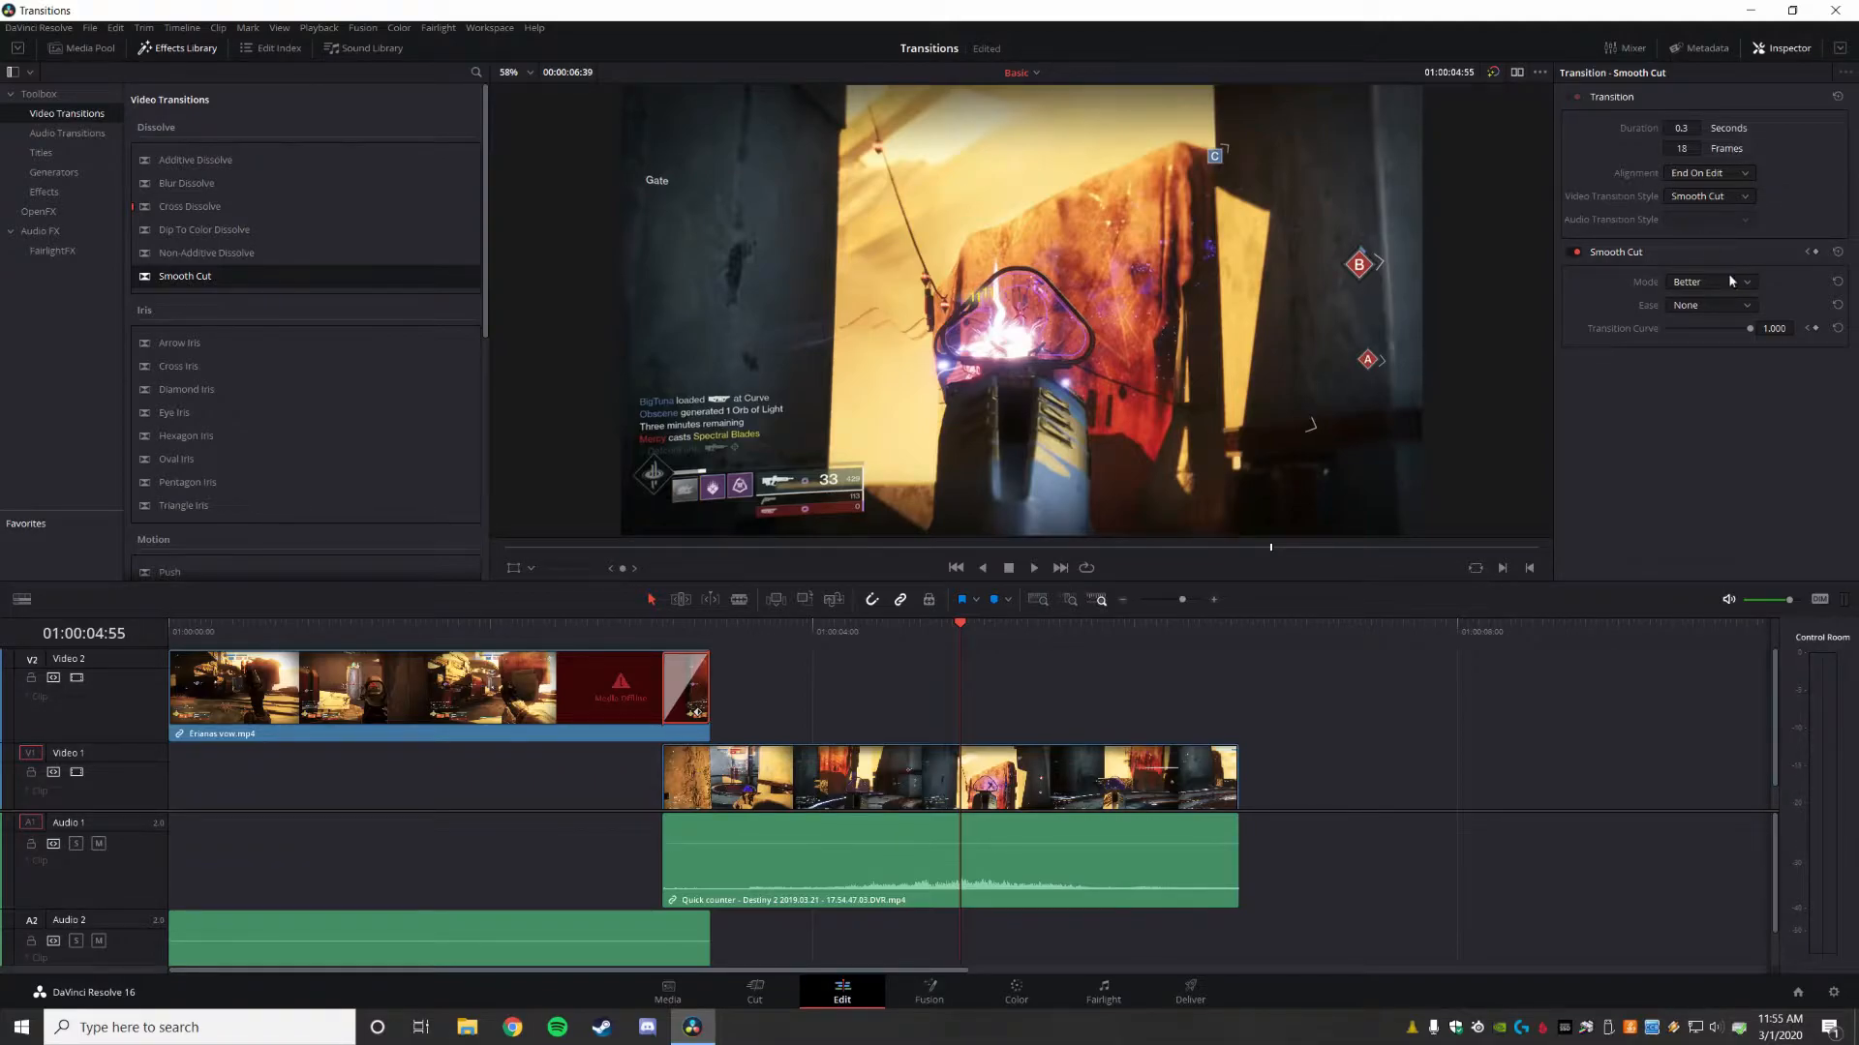
# - Set the Smooth Cut's ease to In & Out and lengthen it, shifting the Quick counter clip to start where the transition begins
pyautogui.click(1749, 307)
pyautogui.click(1731, 372)
pyautogui.moveTo(666, 635); pyautogui.dragTo(545, 686)
pyautogui.moveTo(793, 784); pyautogui.dragTo(672, 782)
# - Play the timeline from just before the lengthened Smooth Cut transition to check the blend
pyautogui.moveTo(543, 627)
pyautogui.mouseDown()
pyautogui.moveTo(695, 625)
pyautogui.moveTo(508, 630)
pyautogui.mouseUp()
pyautogui.press('space')
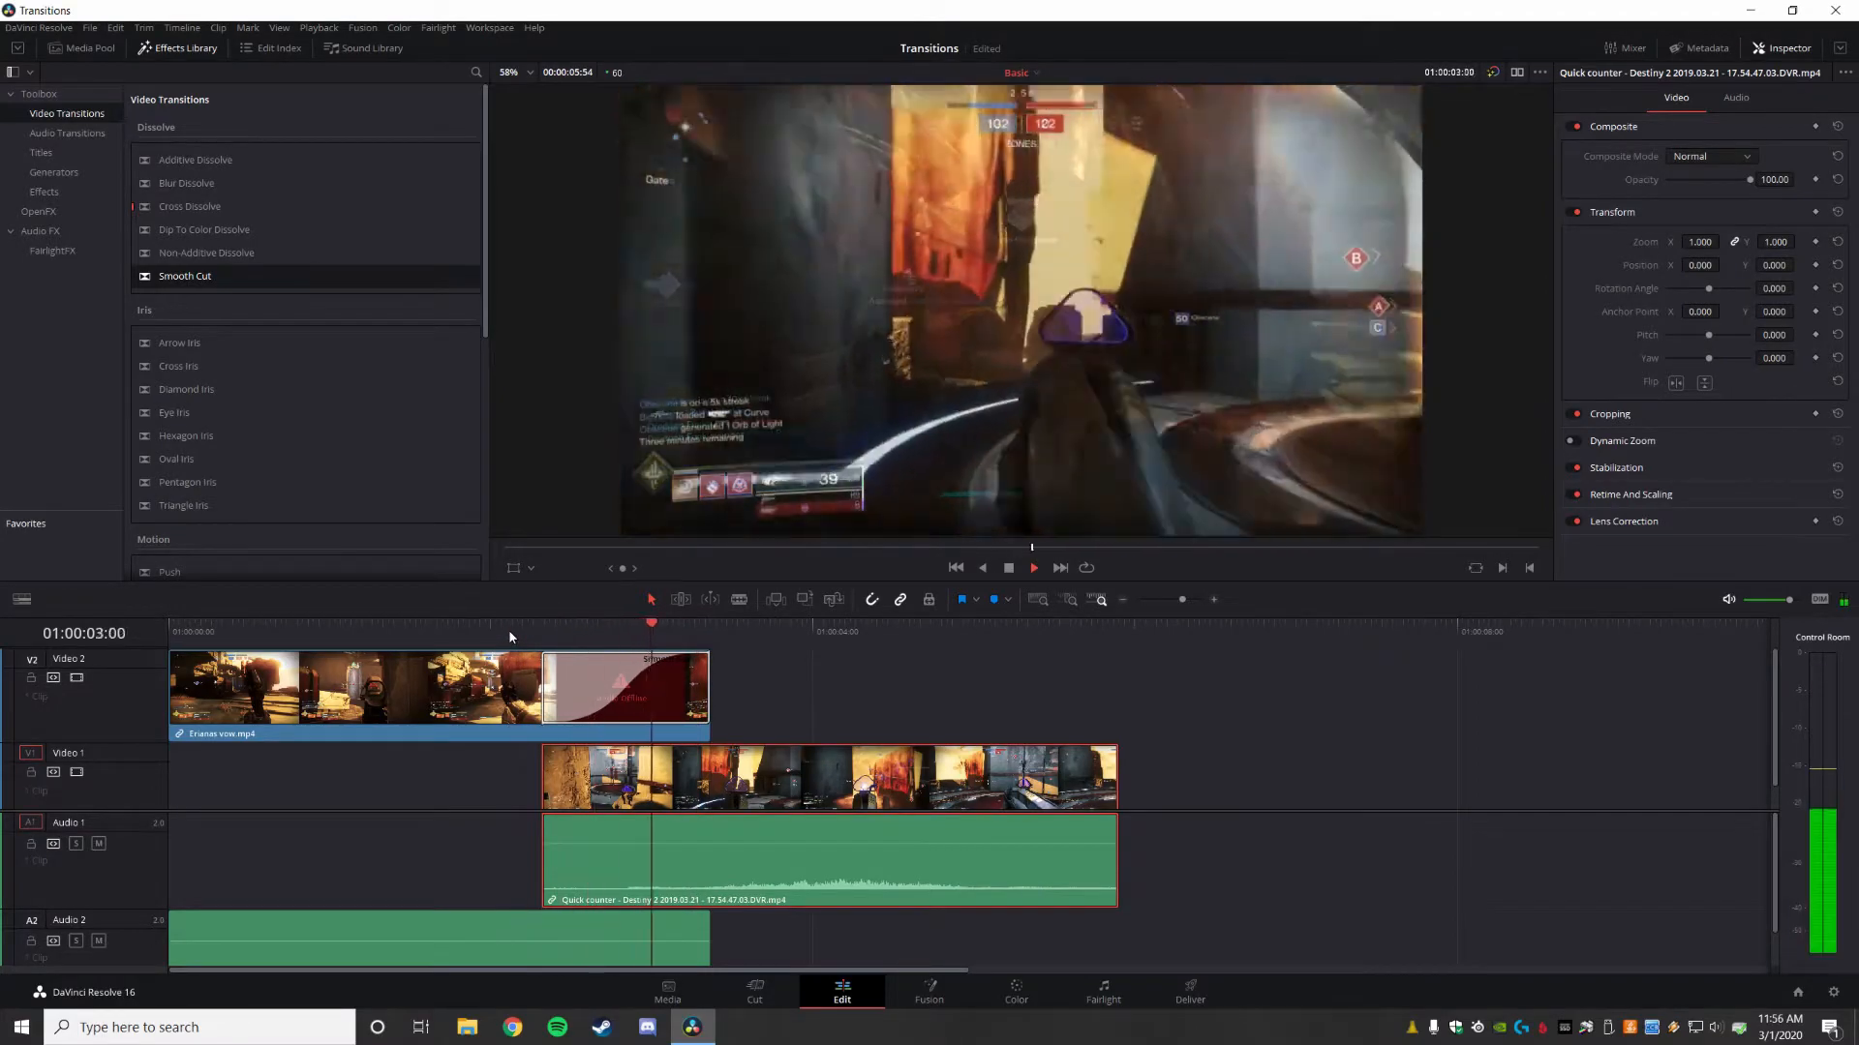
pyautogui.press('space')
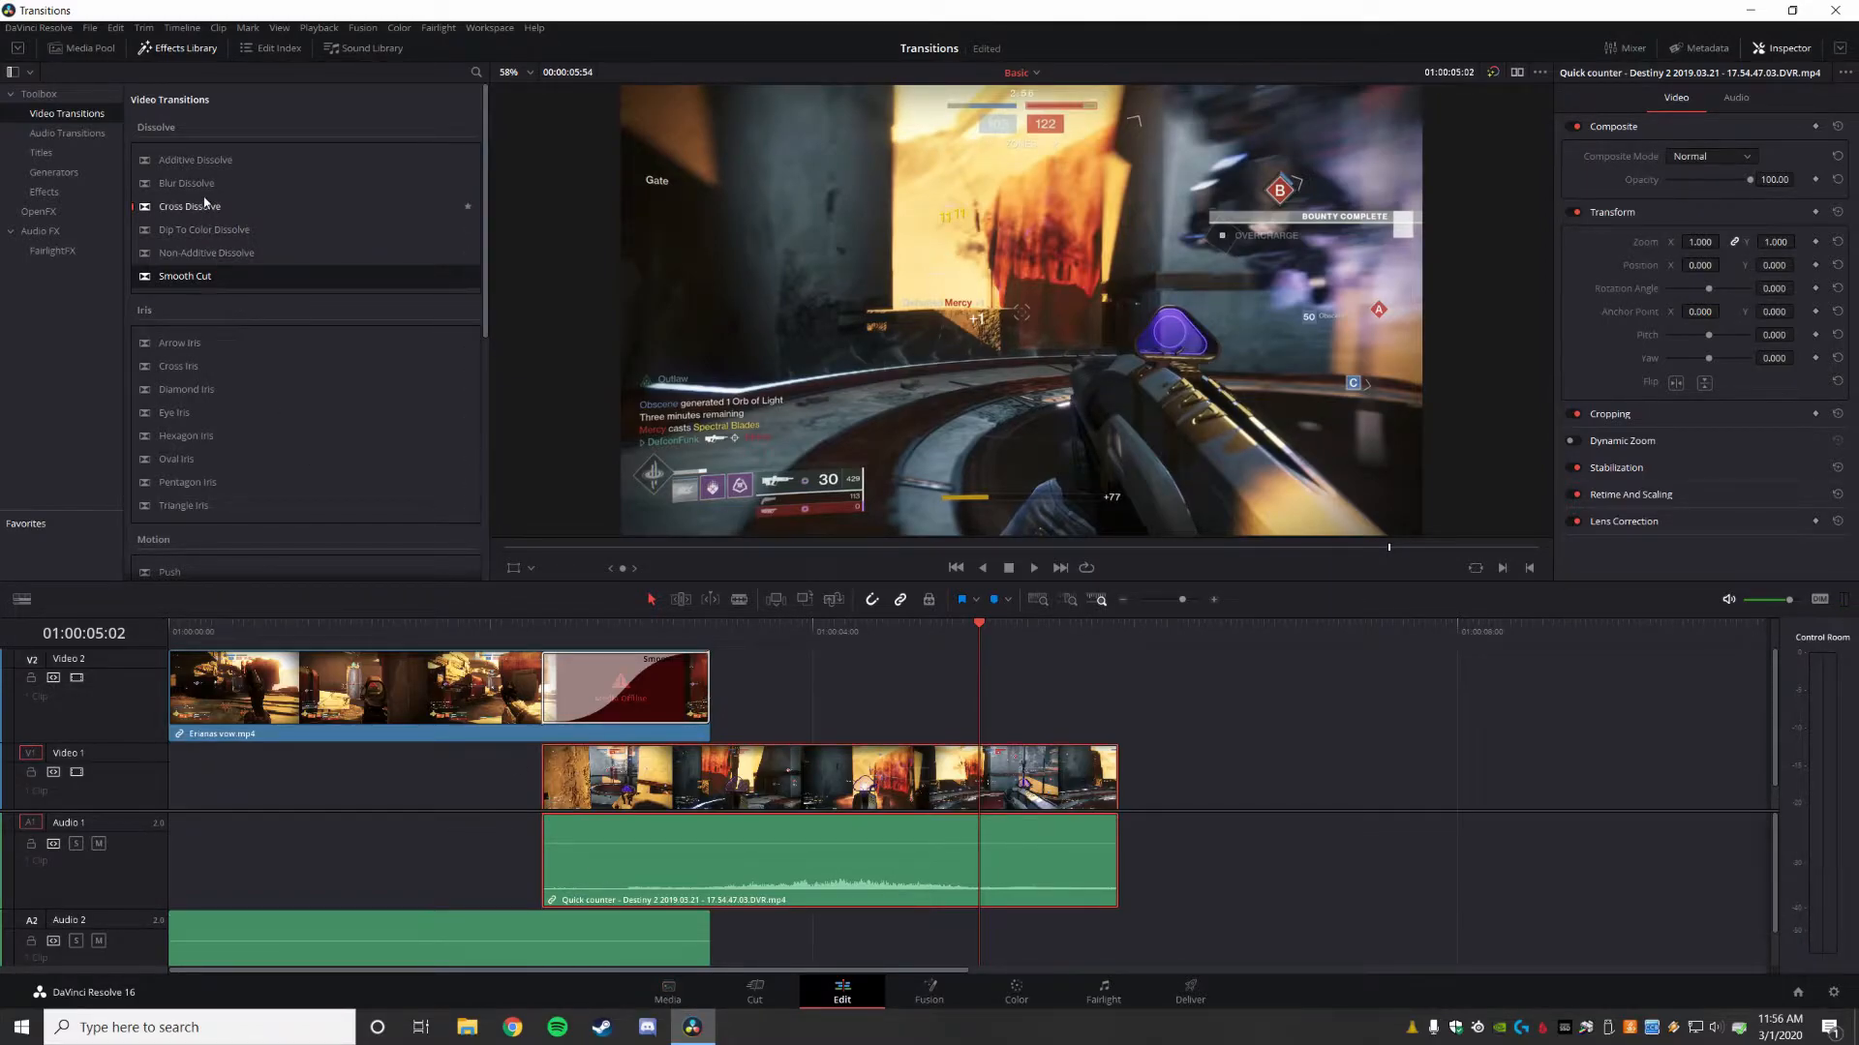
# - Open the Smooth Transition timeline from the project's media
pyautogui.click(203, 206)
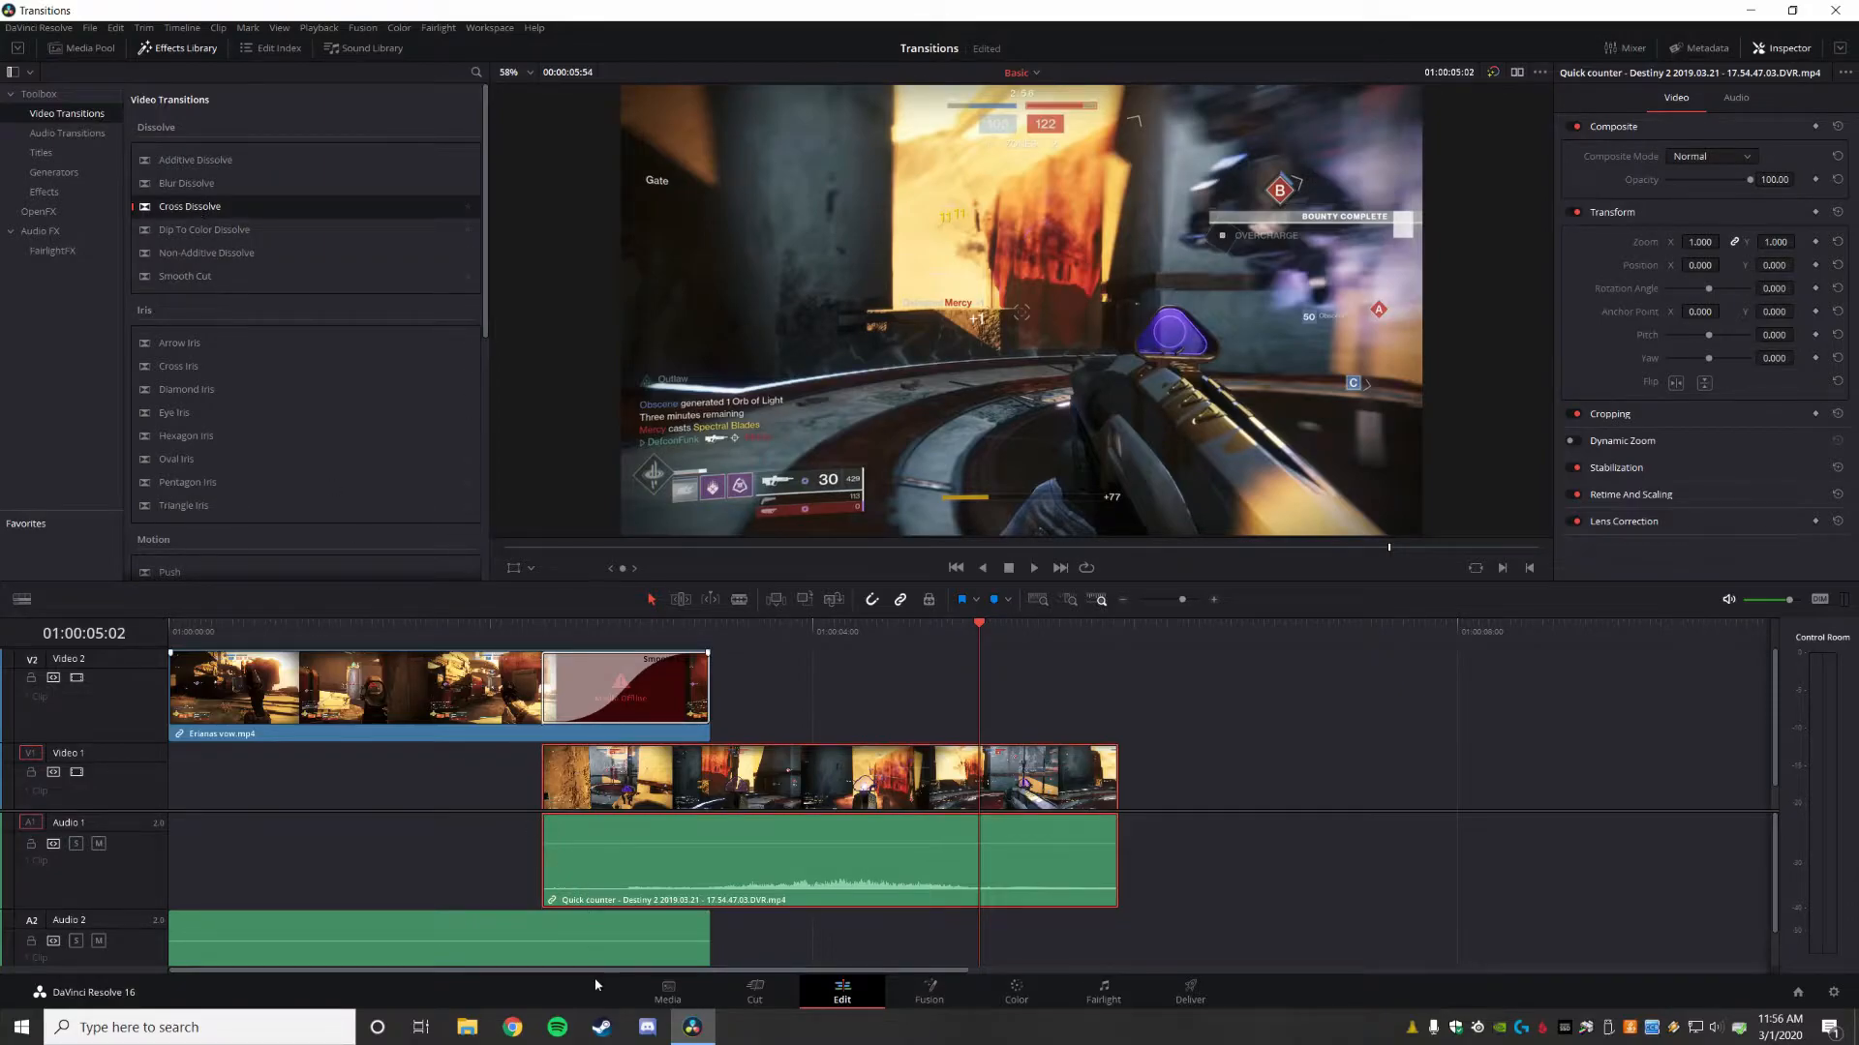
pyautogui.click(666, 997)
pyautogui.click(431, 577)
pyautogui.doubleClick(431, 577)
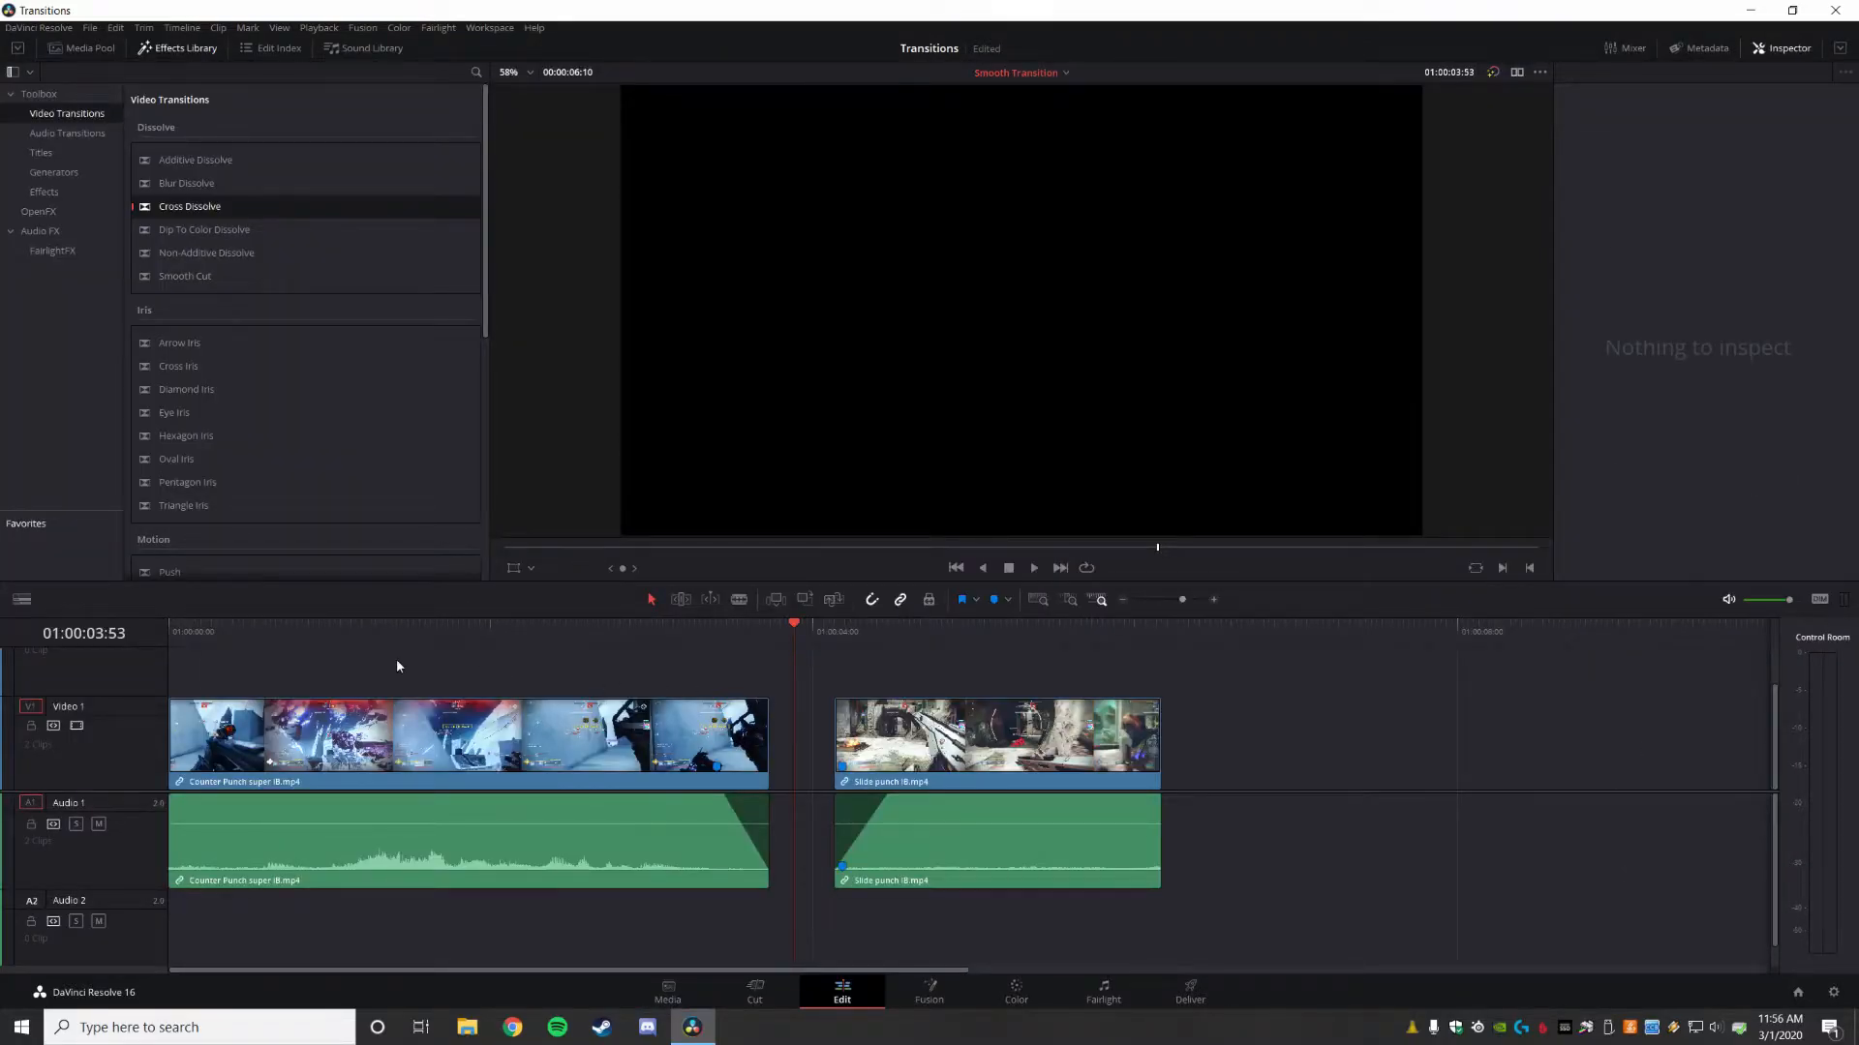
# - Scrub through the two clips and inspect the frame at Marker 1 in each one
pyautogui.moveTo(305, 627)
pyautogui.mouseDown()
pyautogui.moveTo(242, 627)
pyautogui.moveTo(558, 674)
pyautogui.moveTo(956, 674)
pyautogui.mouseUp()
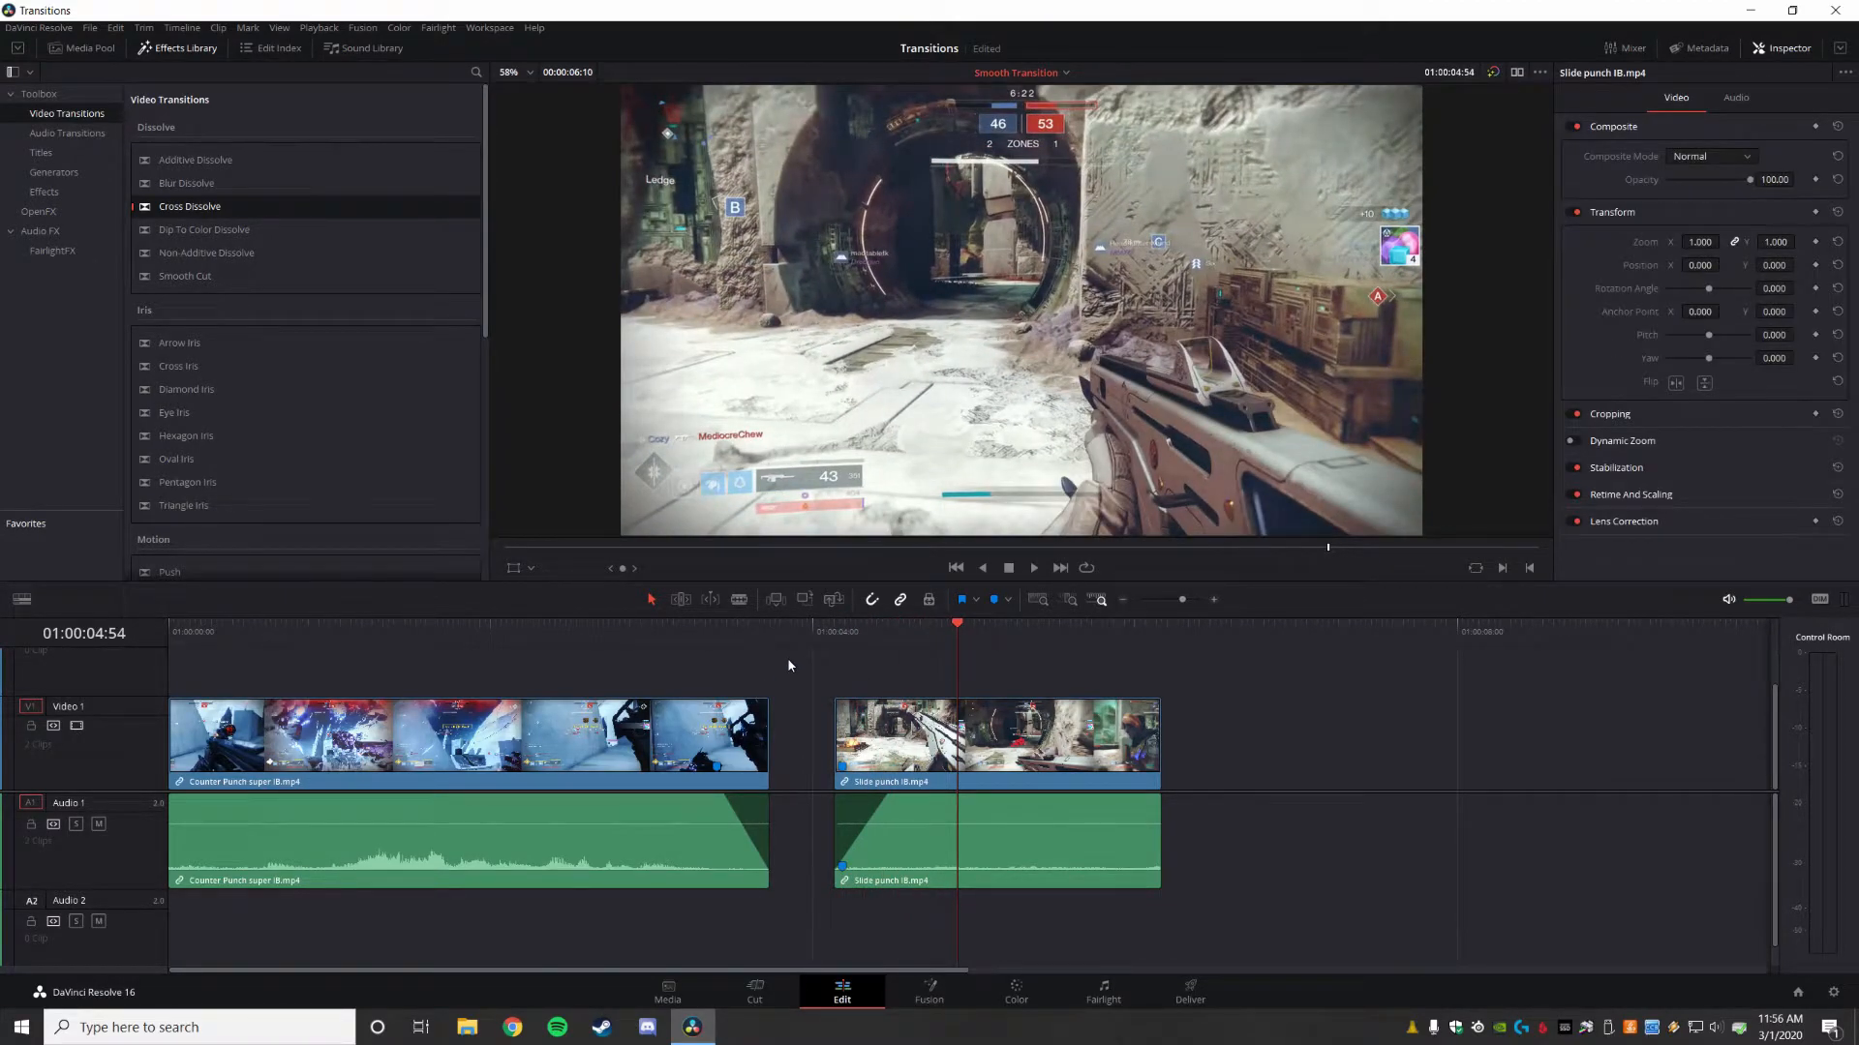
pyautogui.click(713, 634)
pyautogui.click(707, 736)
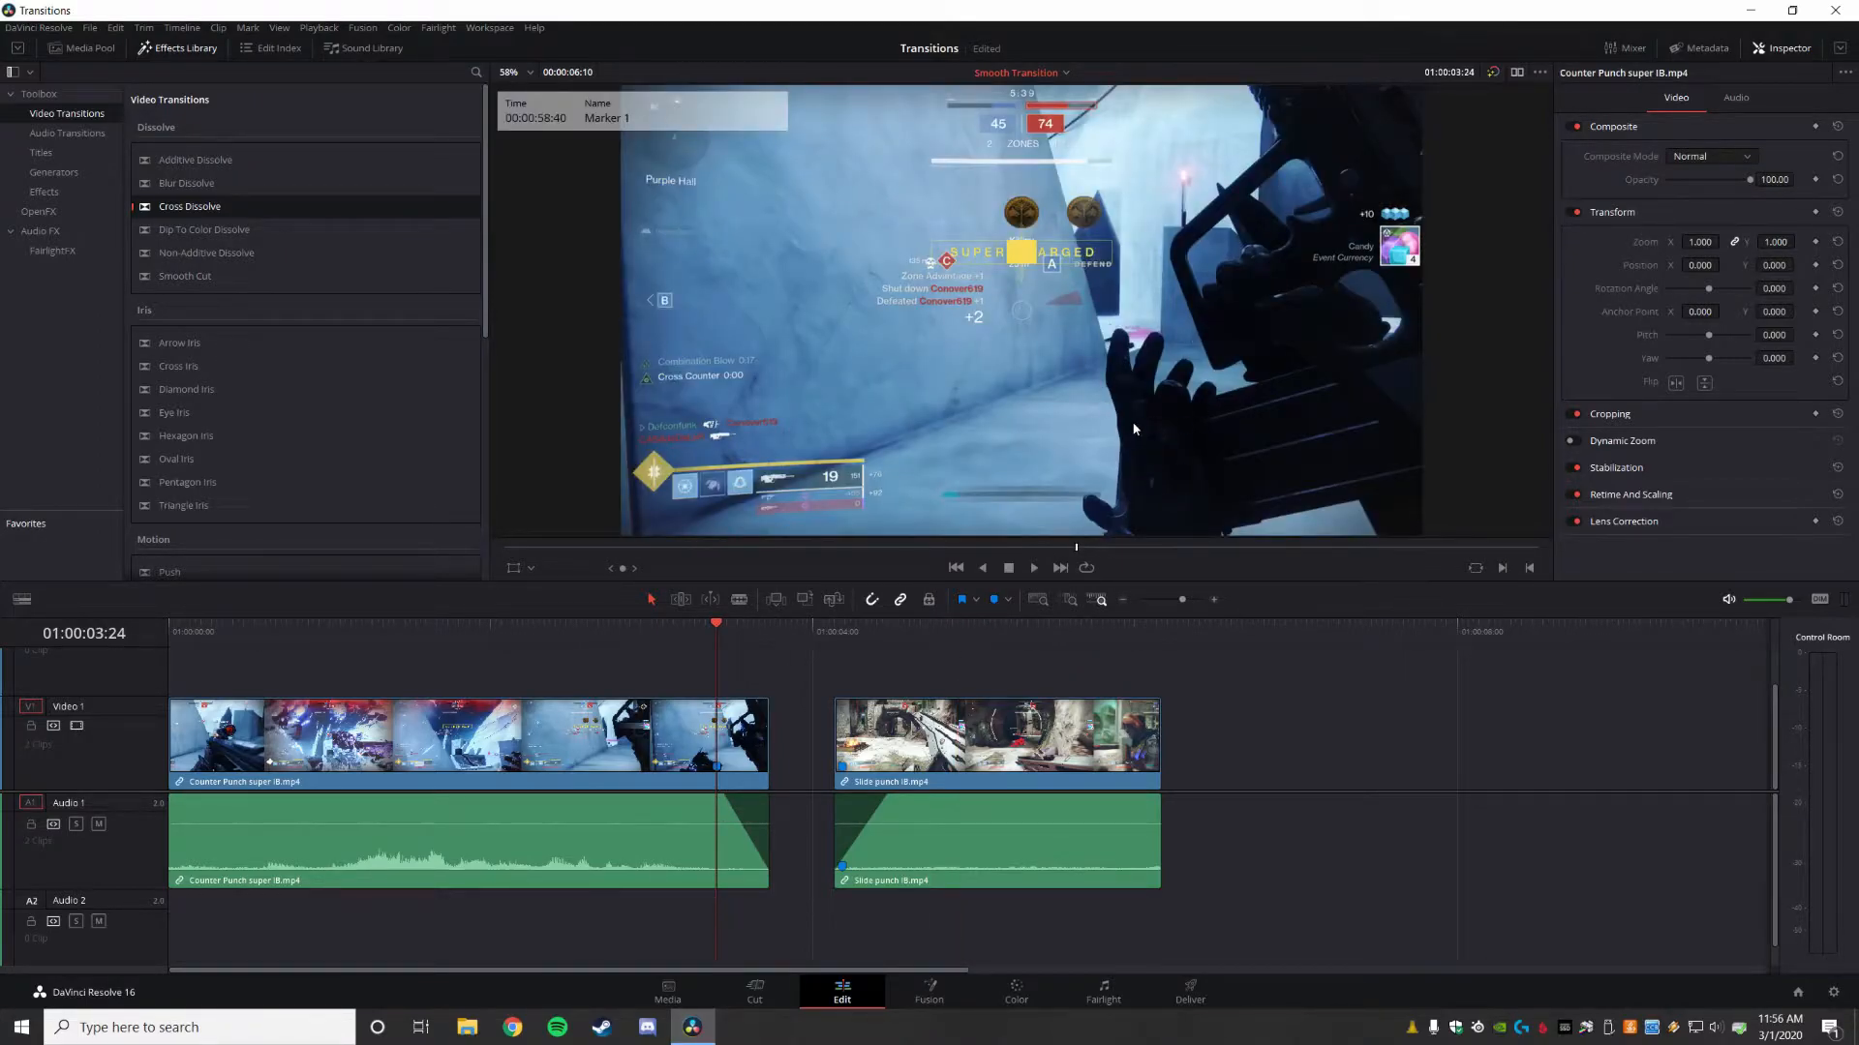
pyautogui.click(842, 631)
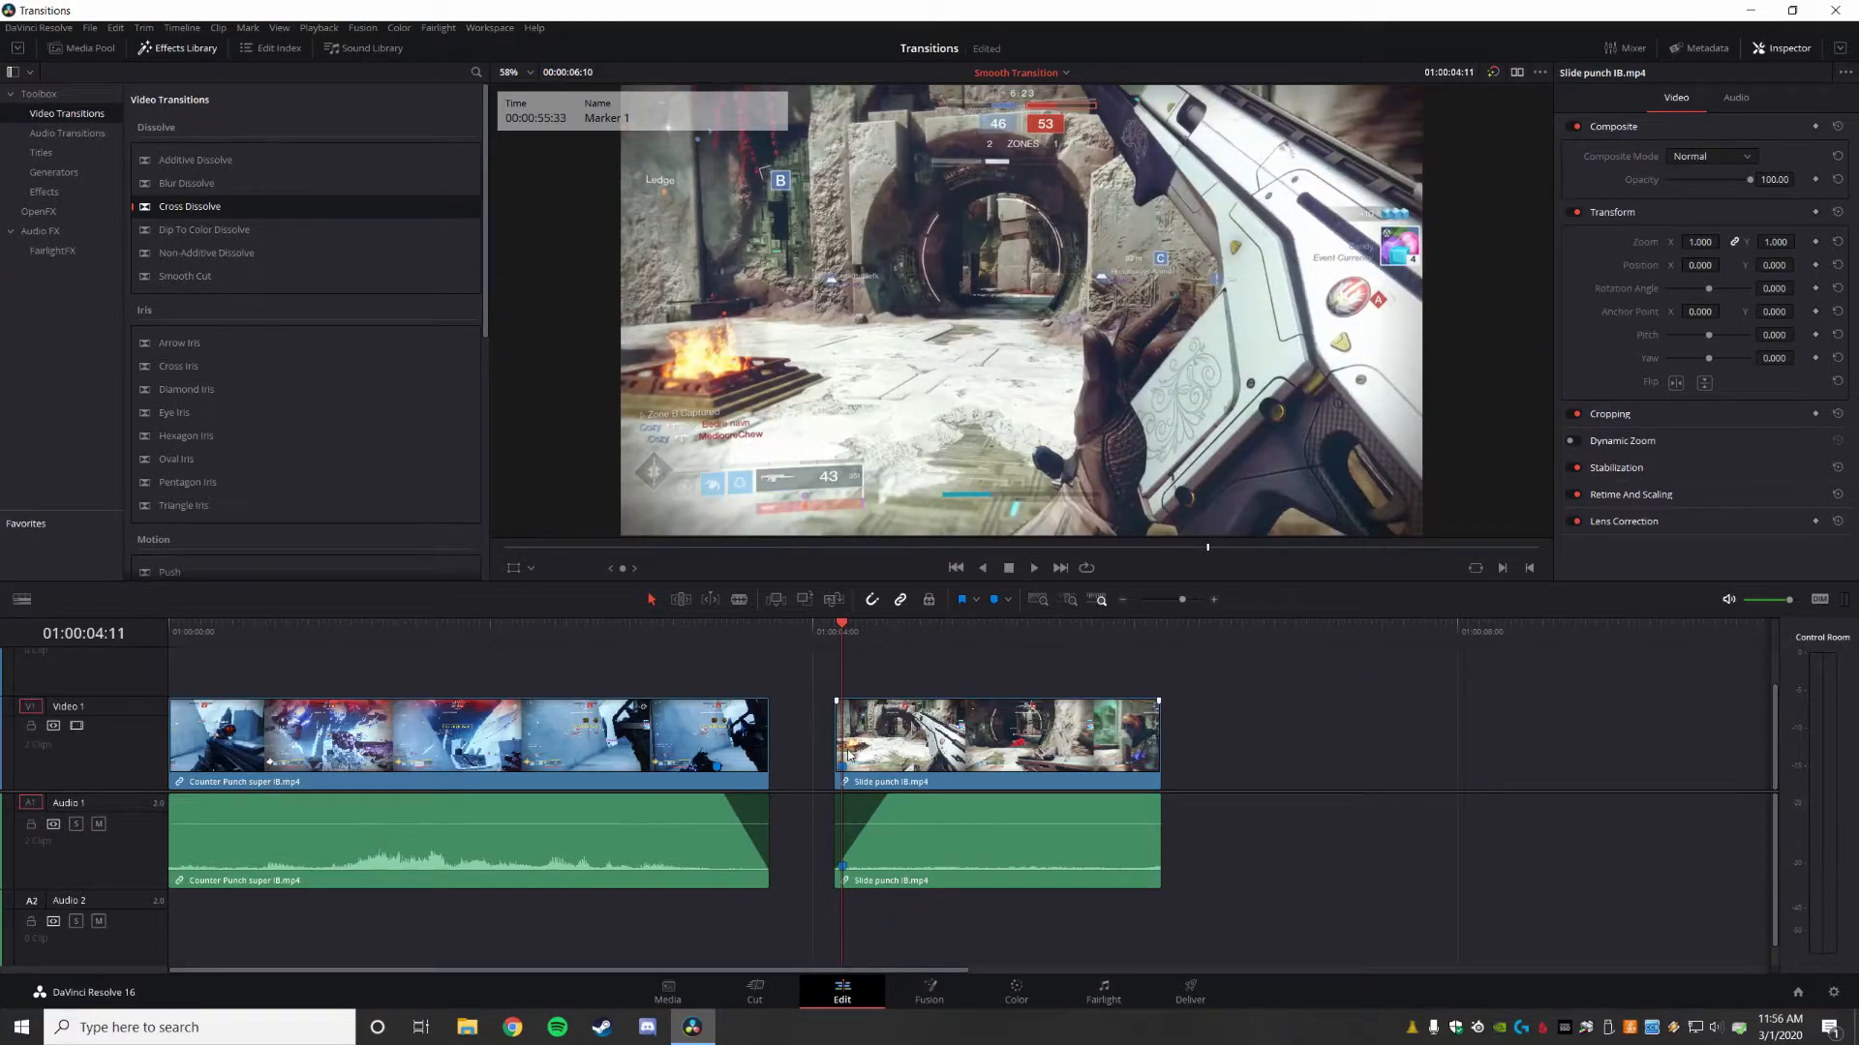
# - Move Slide punch IB.mp4 to Video 2, aligning its Marker 1 with the marker near the end of Counter Punch super IB.mp4
pyautogui.moveTo(850, 633); pyautogui.dragTo(723, 638)
pyautogui.click(714, 718)
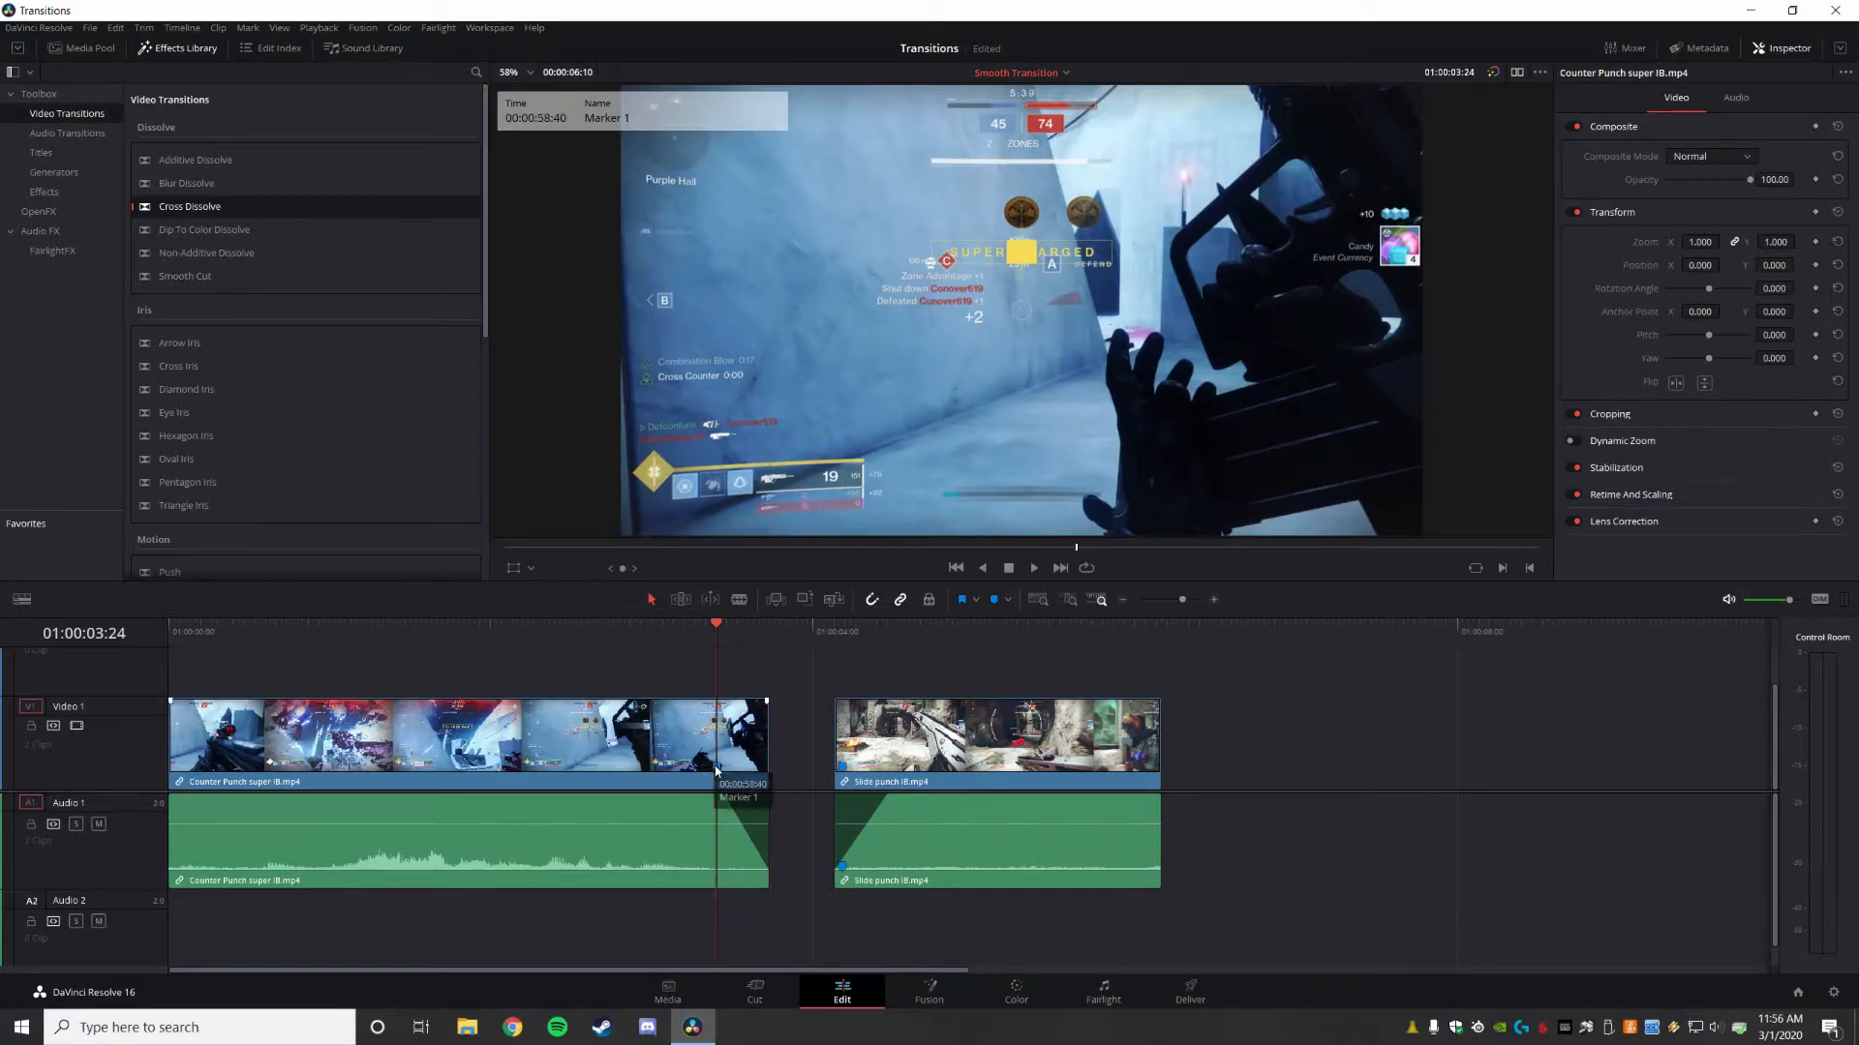
pyautogui.moveTo(934, 762); pyautogui.dragTo(849, 666)
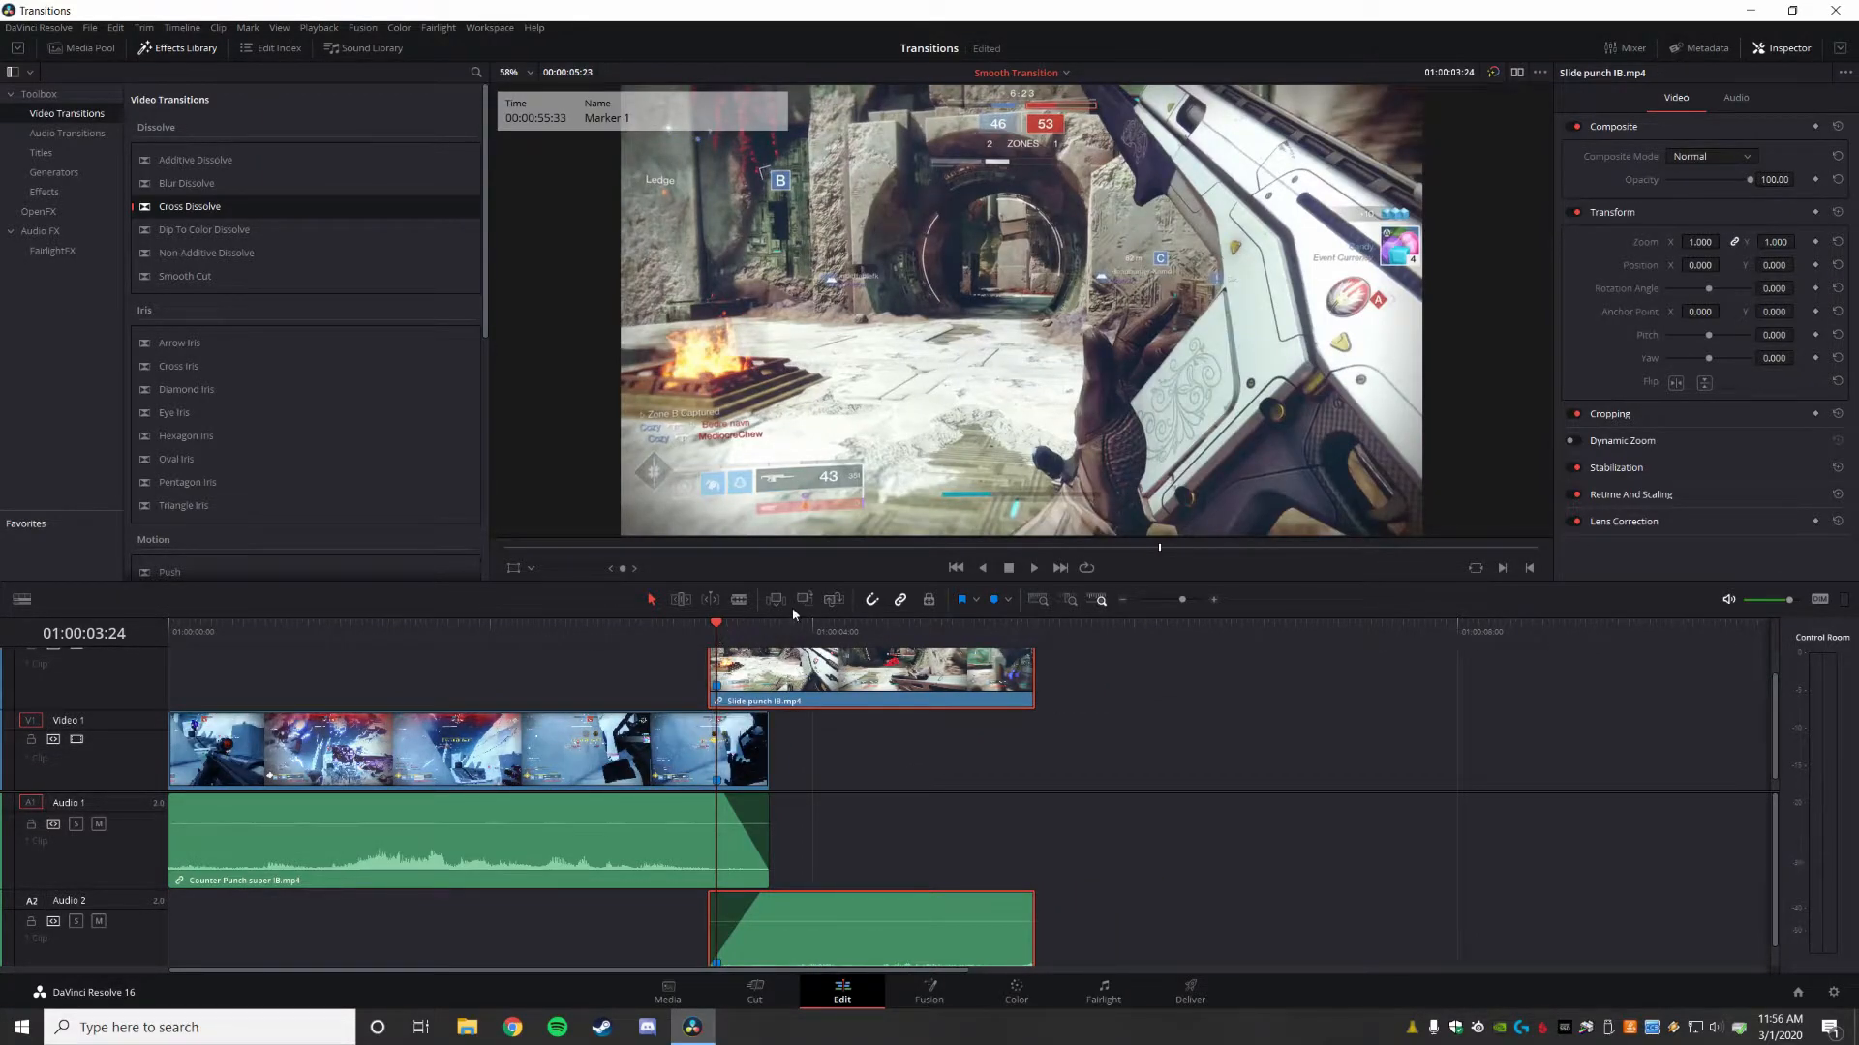
# - Play across the start of the overlapping Slide punch clip twice to check how the motions match
pyautogui.click(680, 626)
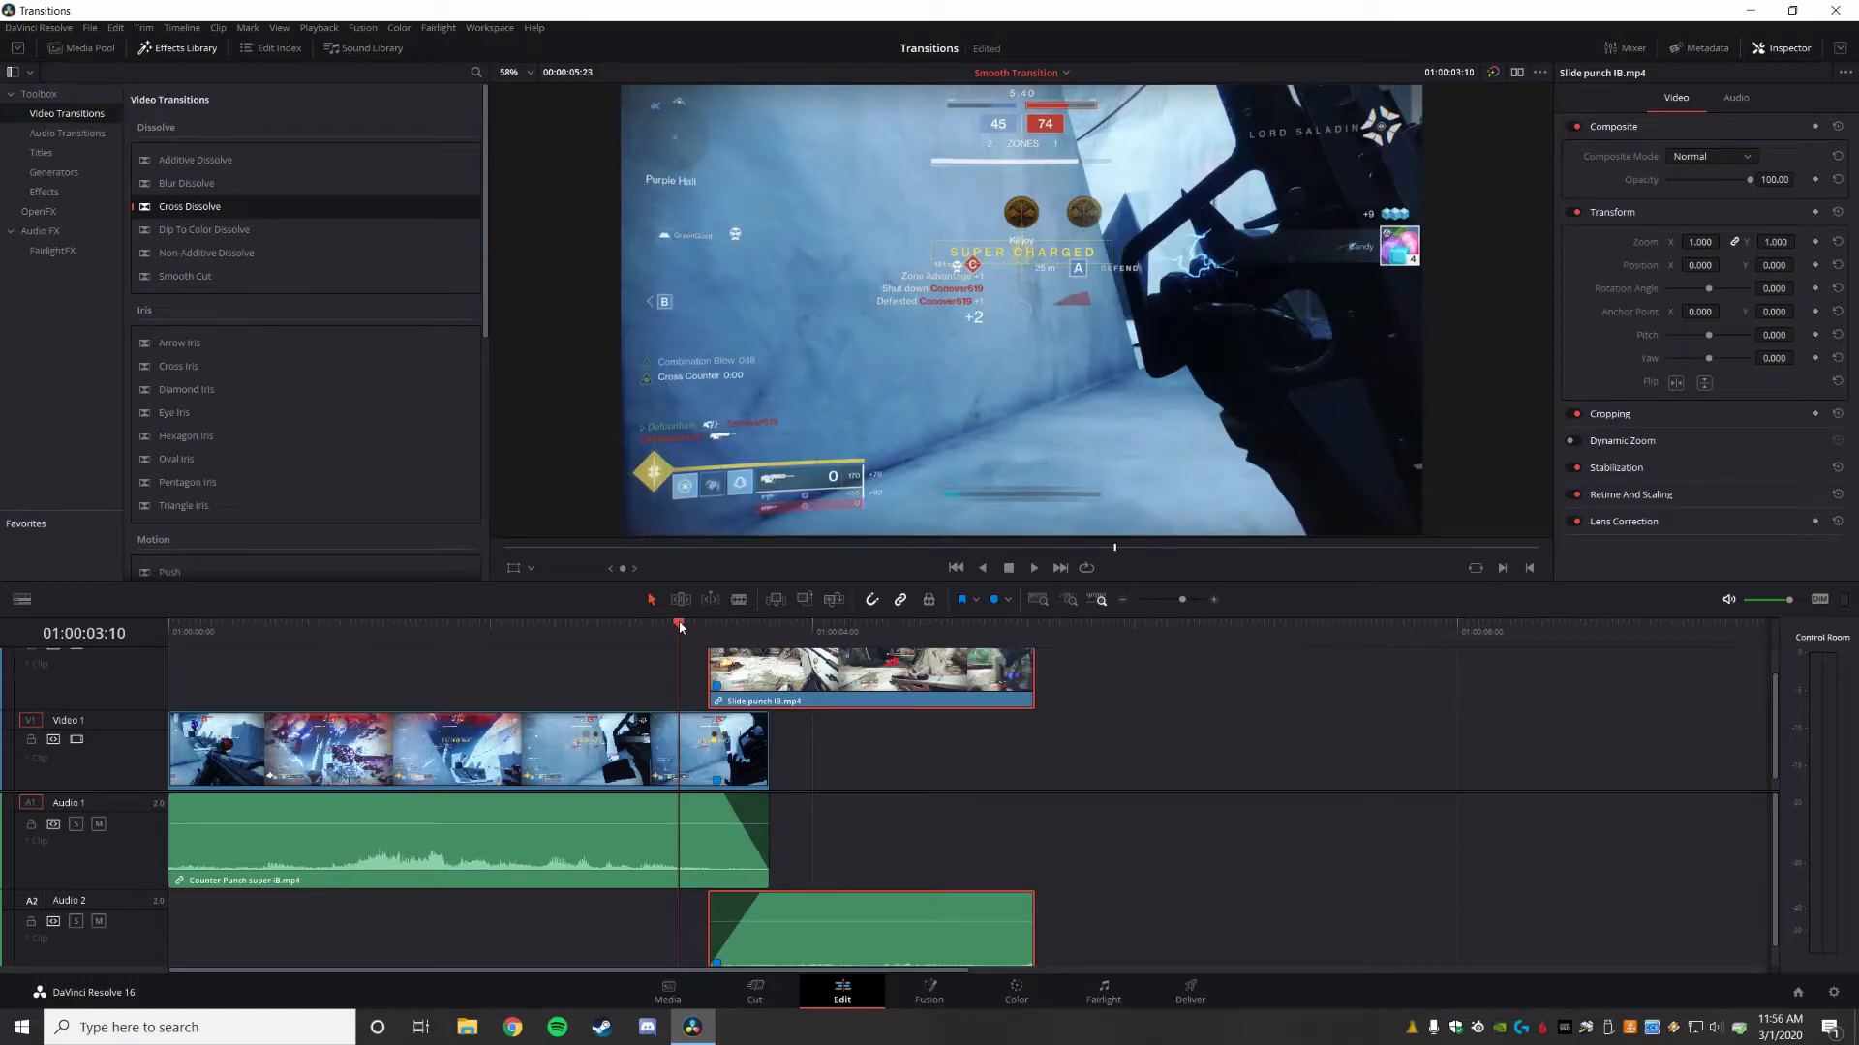
pyautogui.press('space')
pyautogui.press('space')
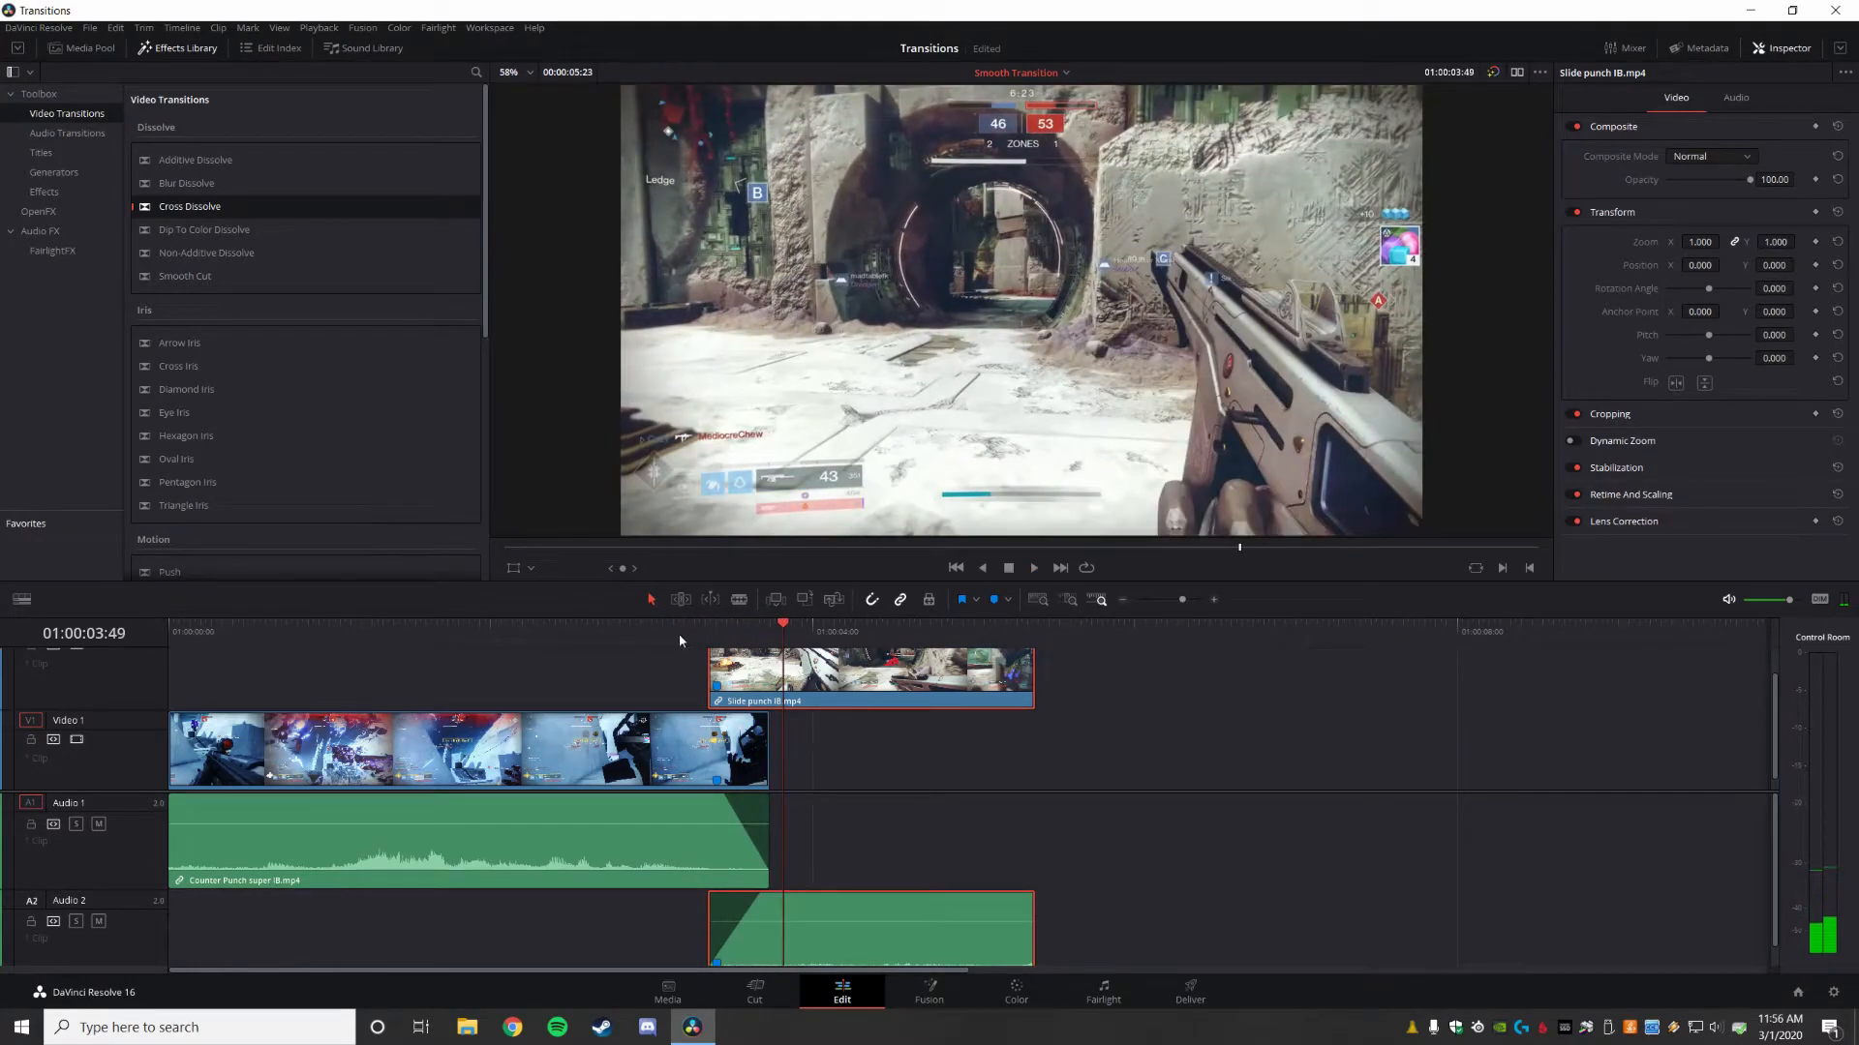
pyautogui.click(677, 635)
pyautogui.press('space')
pyautogui.press('space')
# - Add a Cross Dissolve to the start of Slide punch IB.mp4 and shorten it to 23 frames
pyautogui.scroll(1, 1073, 774)
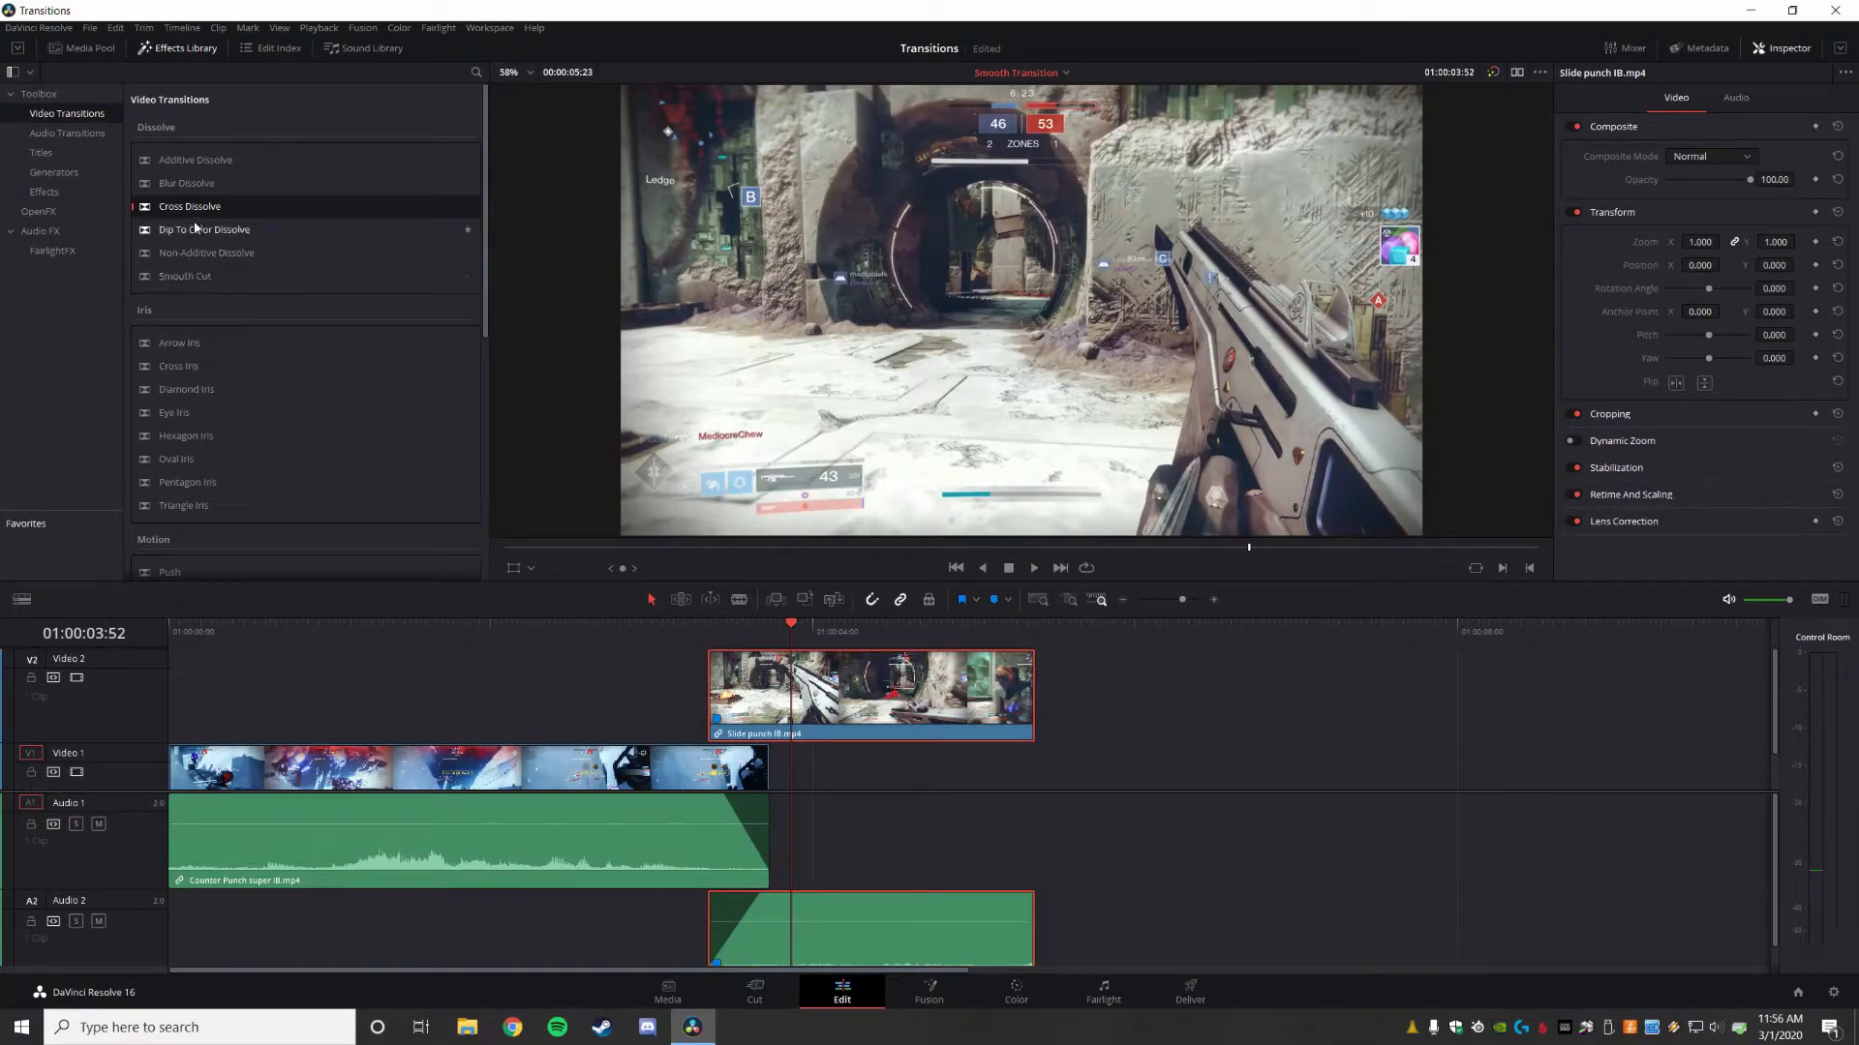
pyautogui.moveTo(190, 206); pyautogui.dragTo(733, 706)
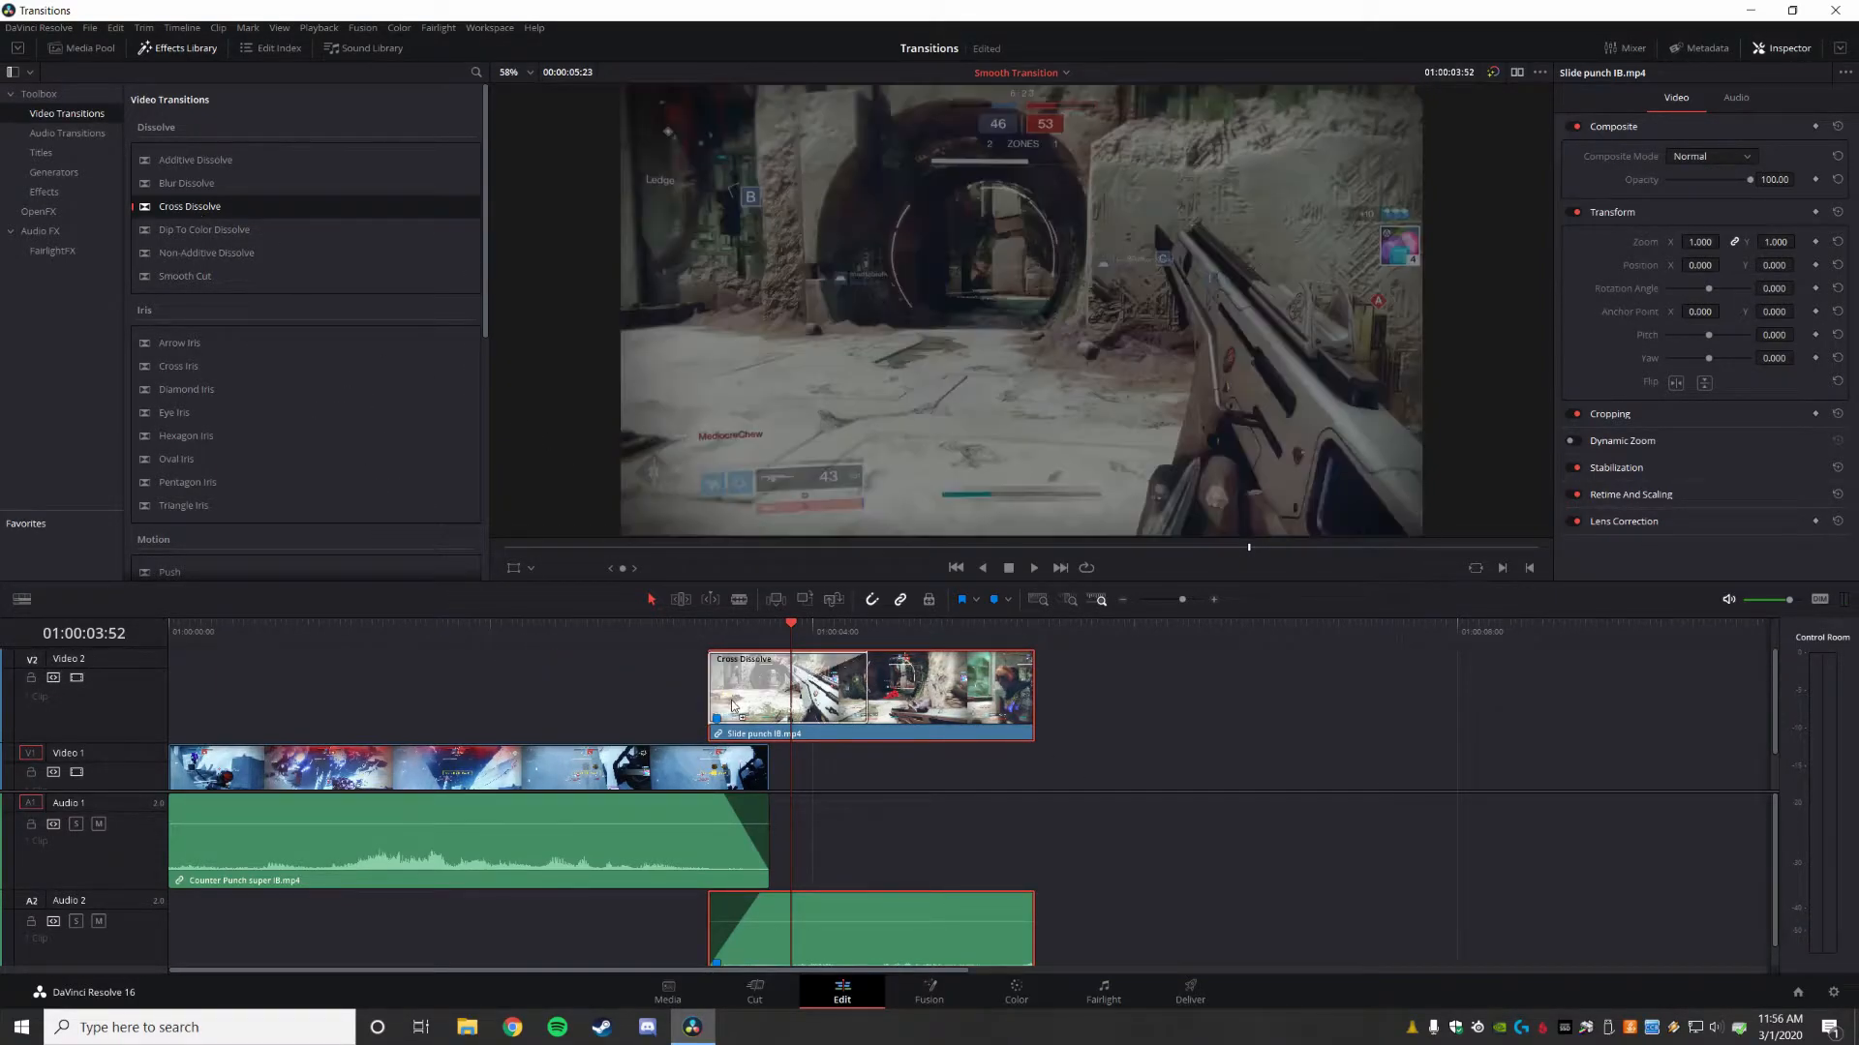
pyautogui.moveTo(866, 682); pyautogui.dragTo(767, 687)
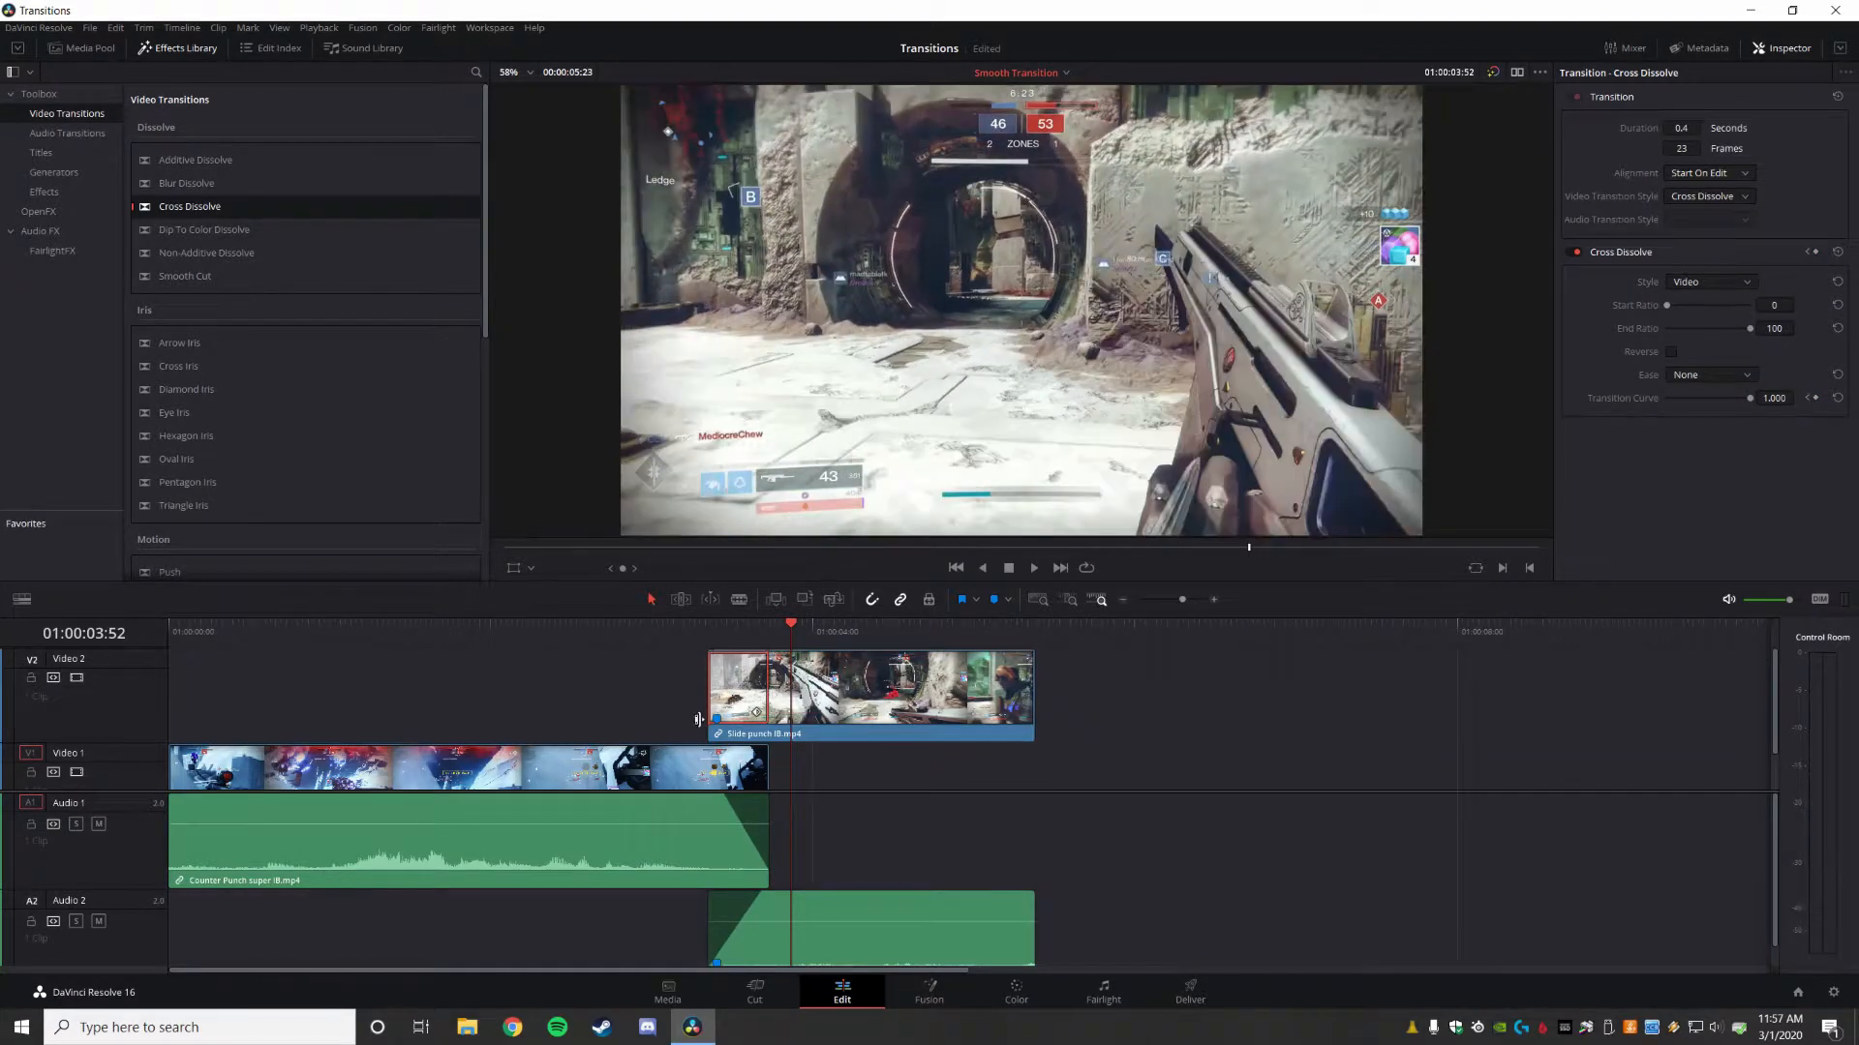
# - Play across the Cross Dissolve several times, starting from different points before the Slide punch clip
pyautogui.press('space')
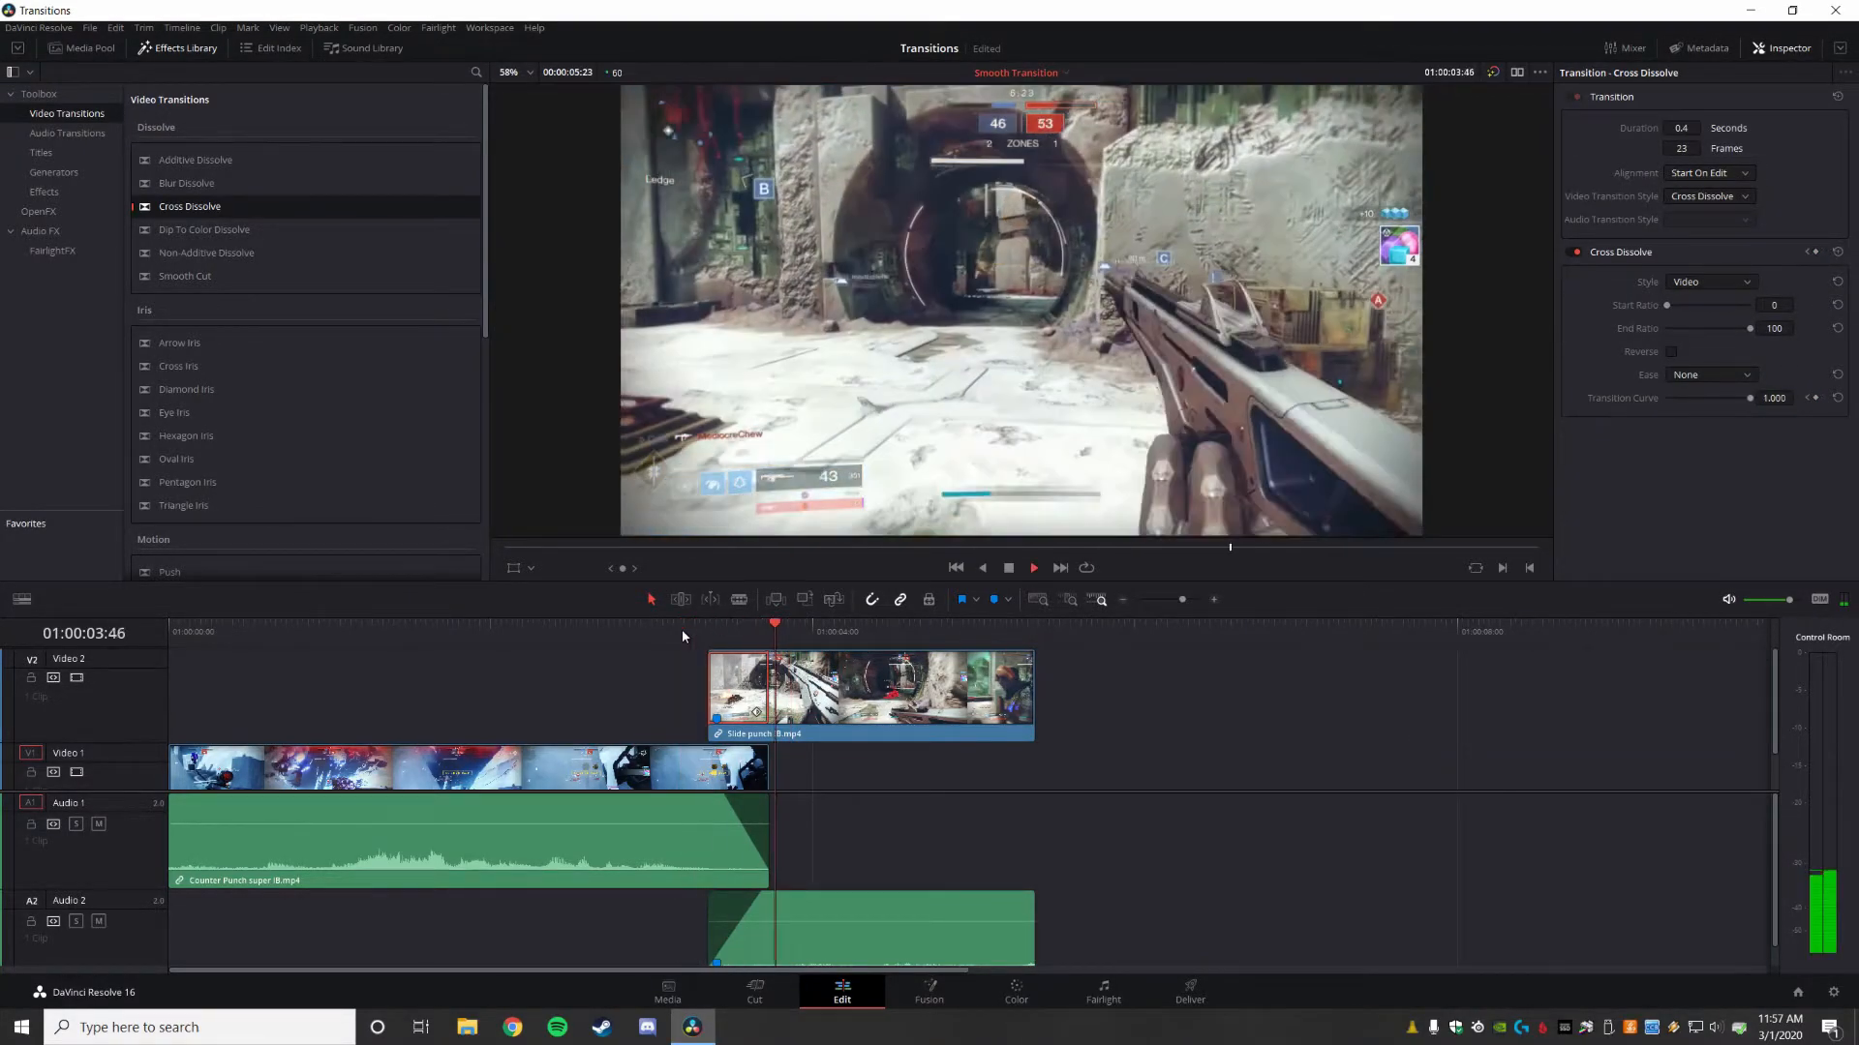
pyautogui.click(682, 629)
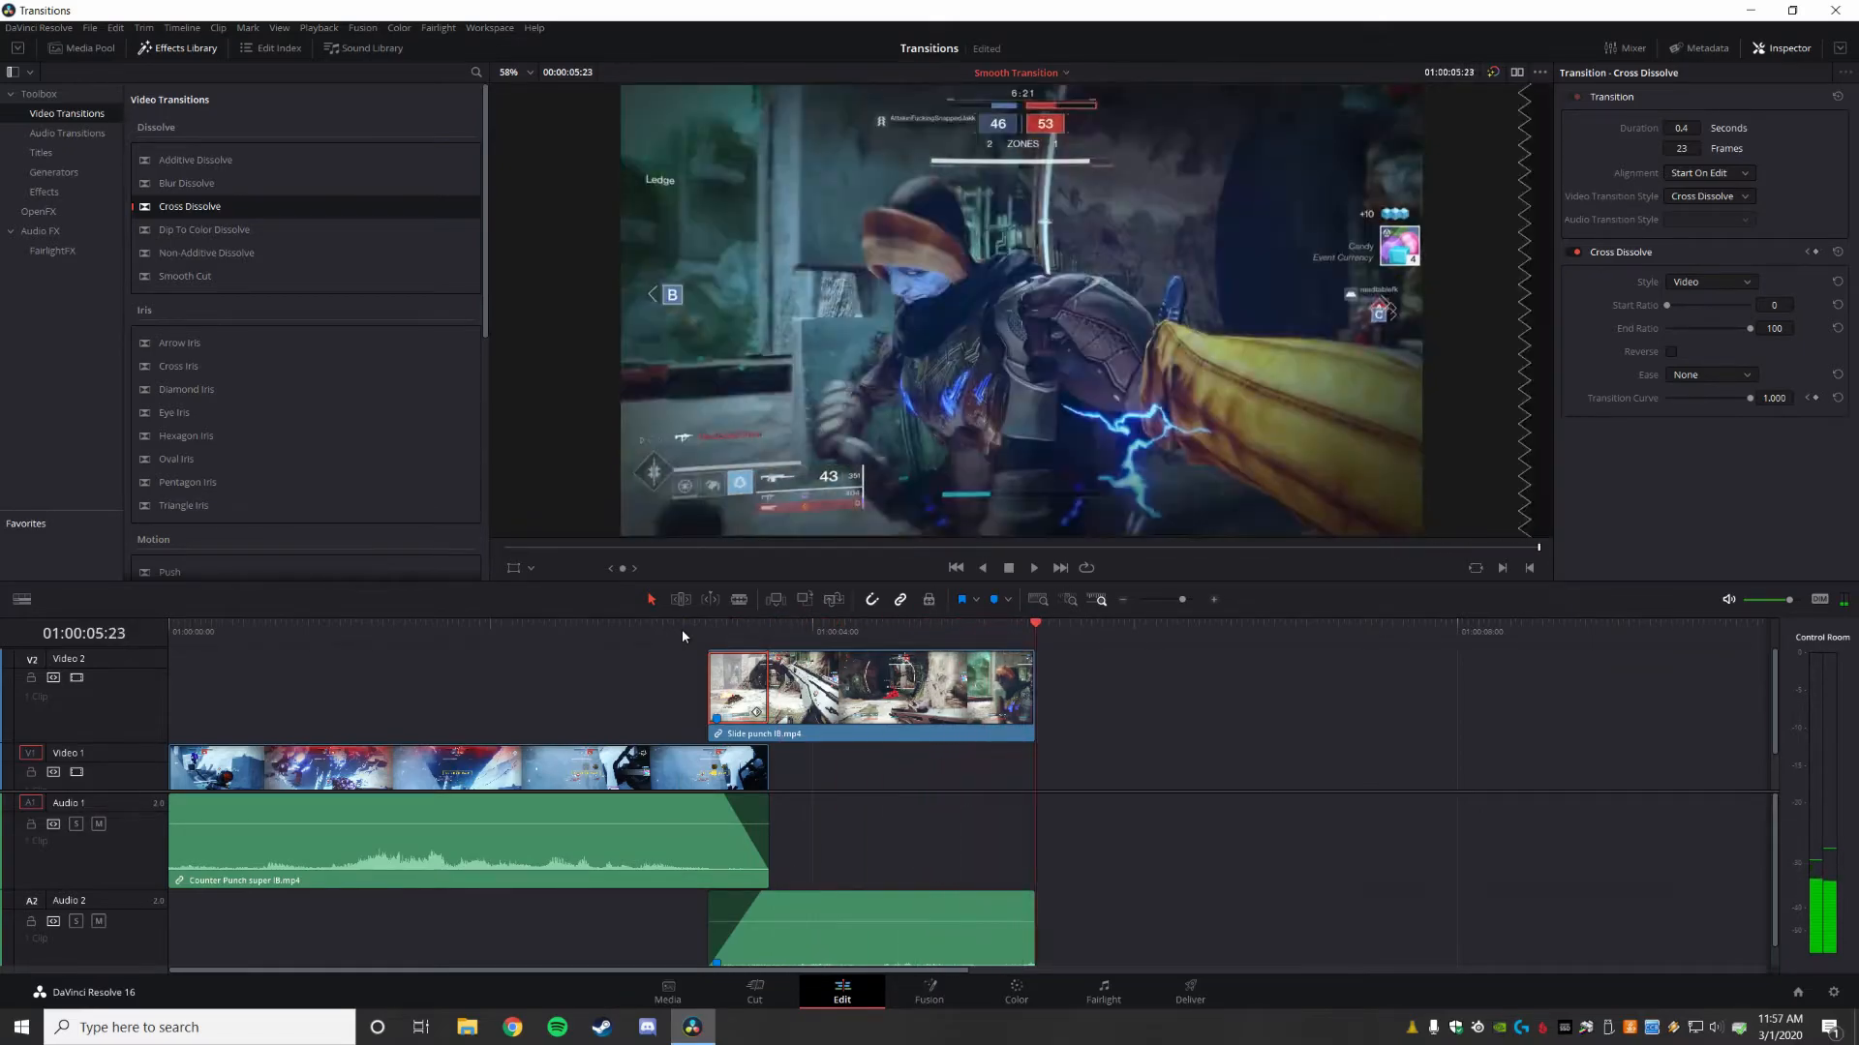
pyautogui.click(655, 630)
pyautogui.press('space')
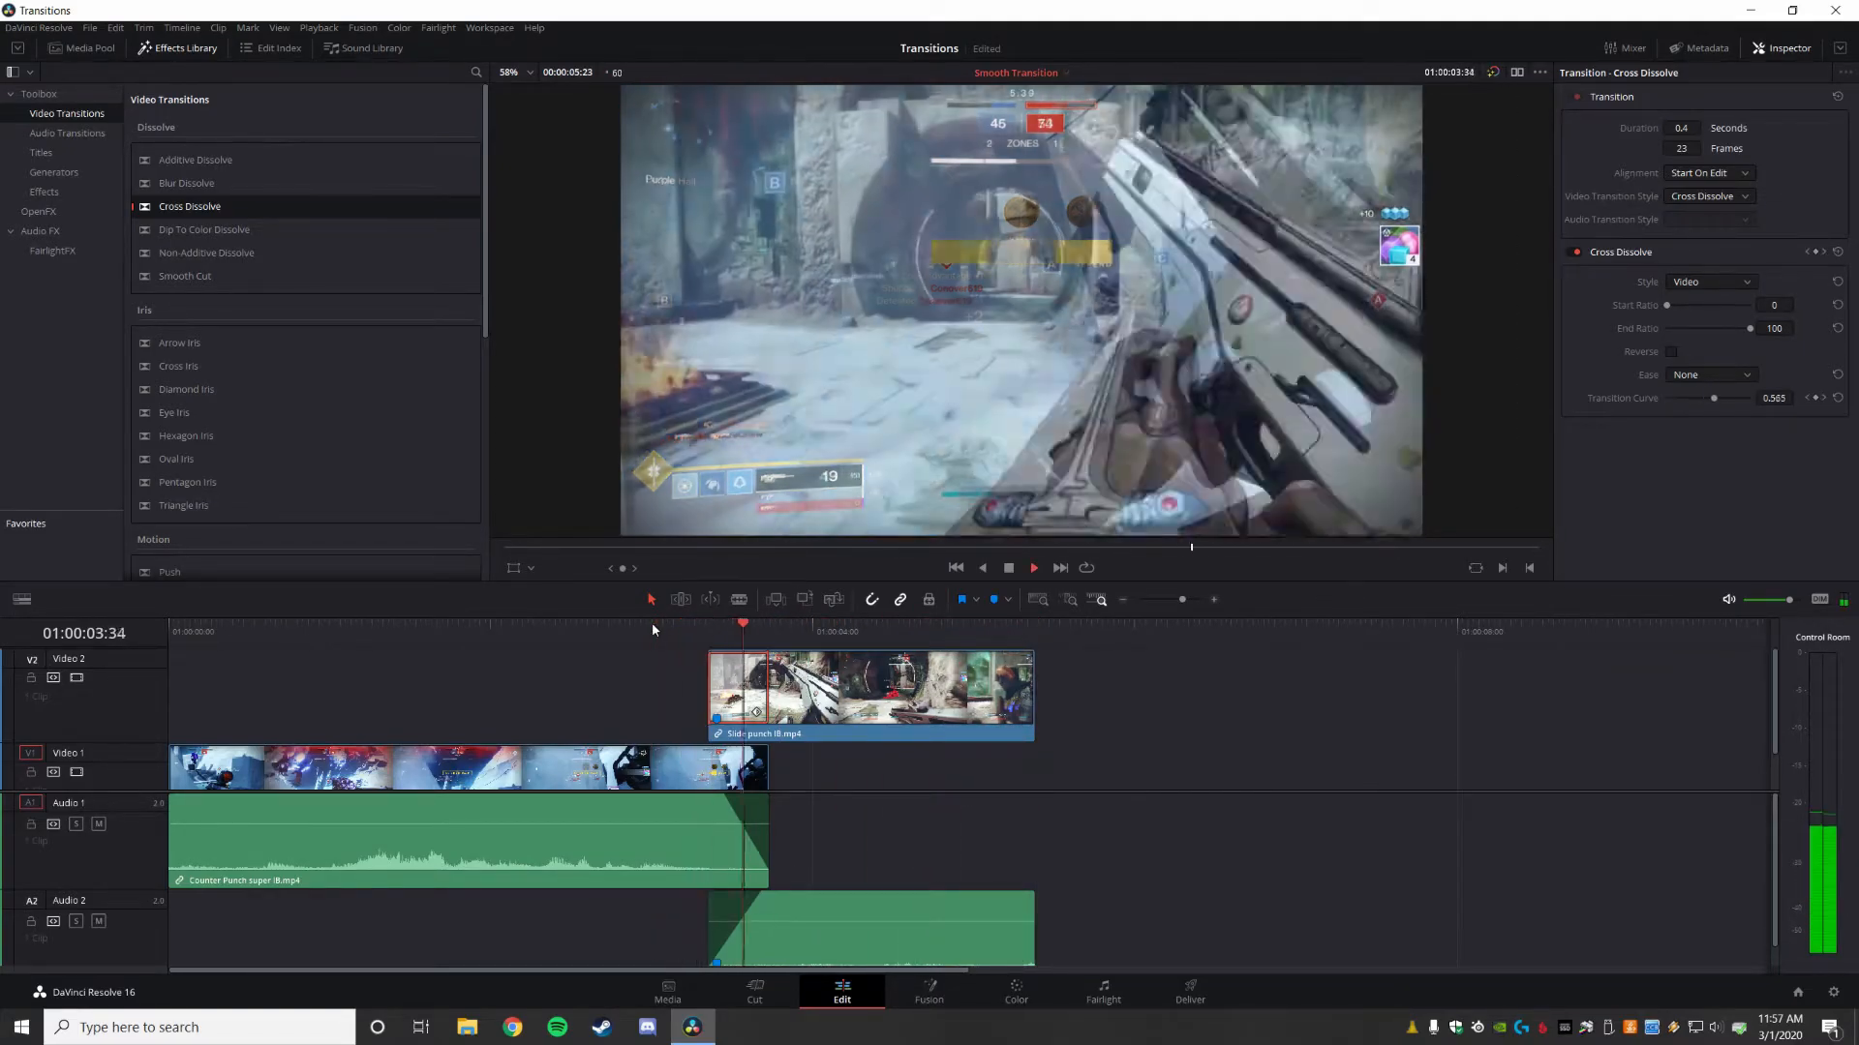
pyautogui.click(581, 627)
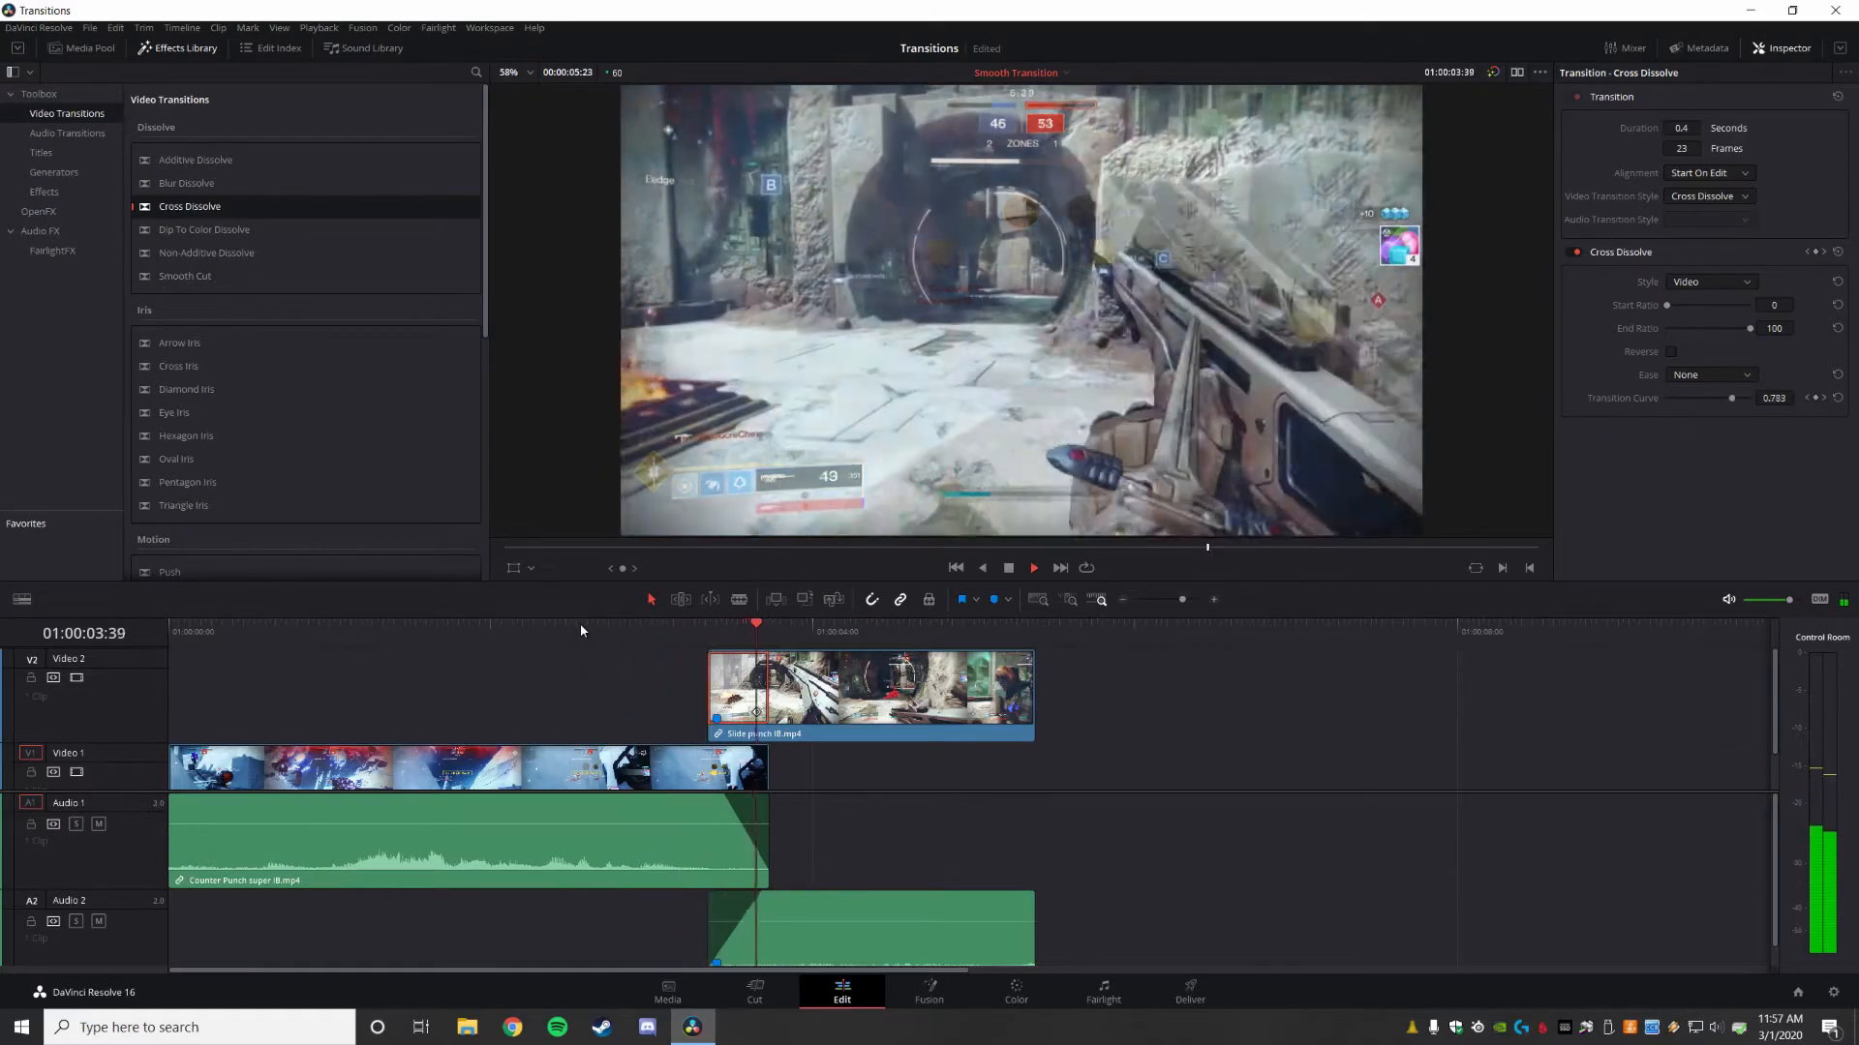
pyautogui.press('space')
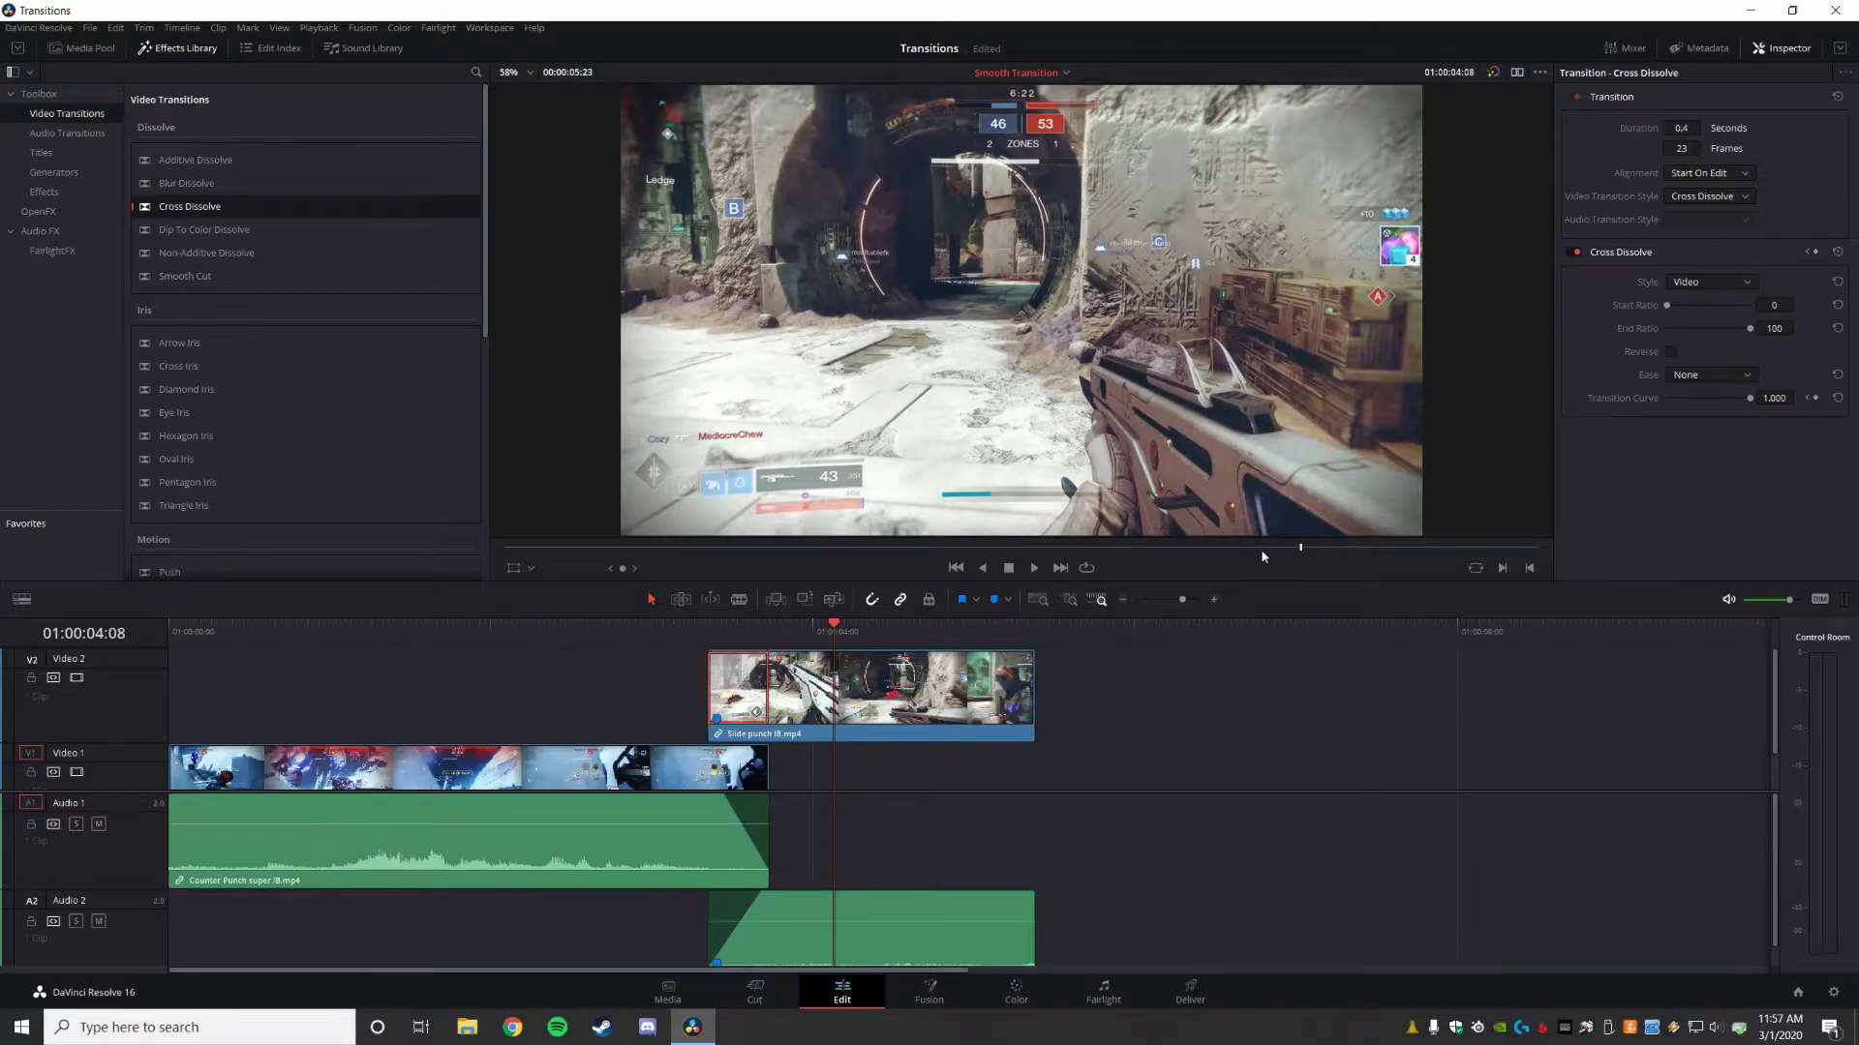
# - Set the Cross Dissolve's ease to In & Out and play the transition from just before its start
pyautogui.click(1706, 378)
pyautogui.click(1702, 443)
pyautogui.click(693, 625)
pyautogui.press('space')
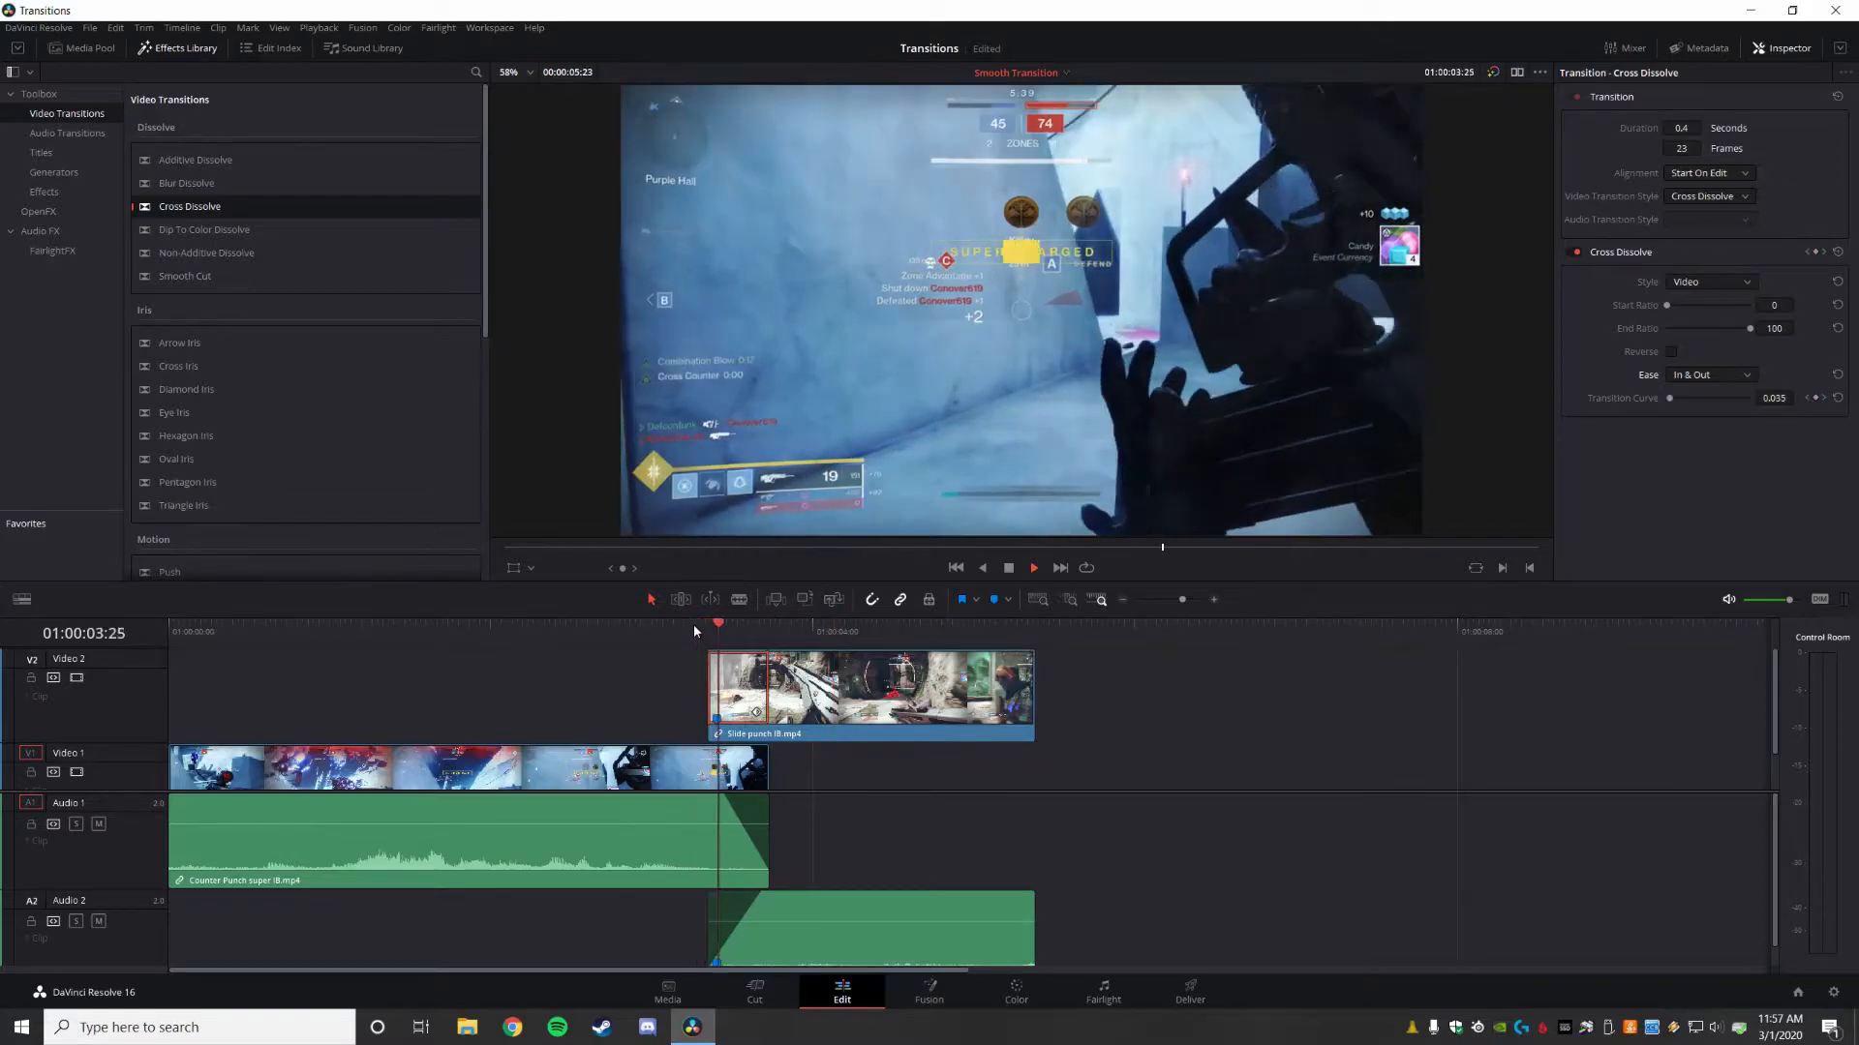
pyautogui.press('space')
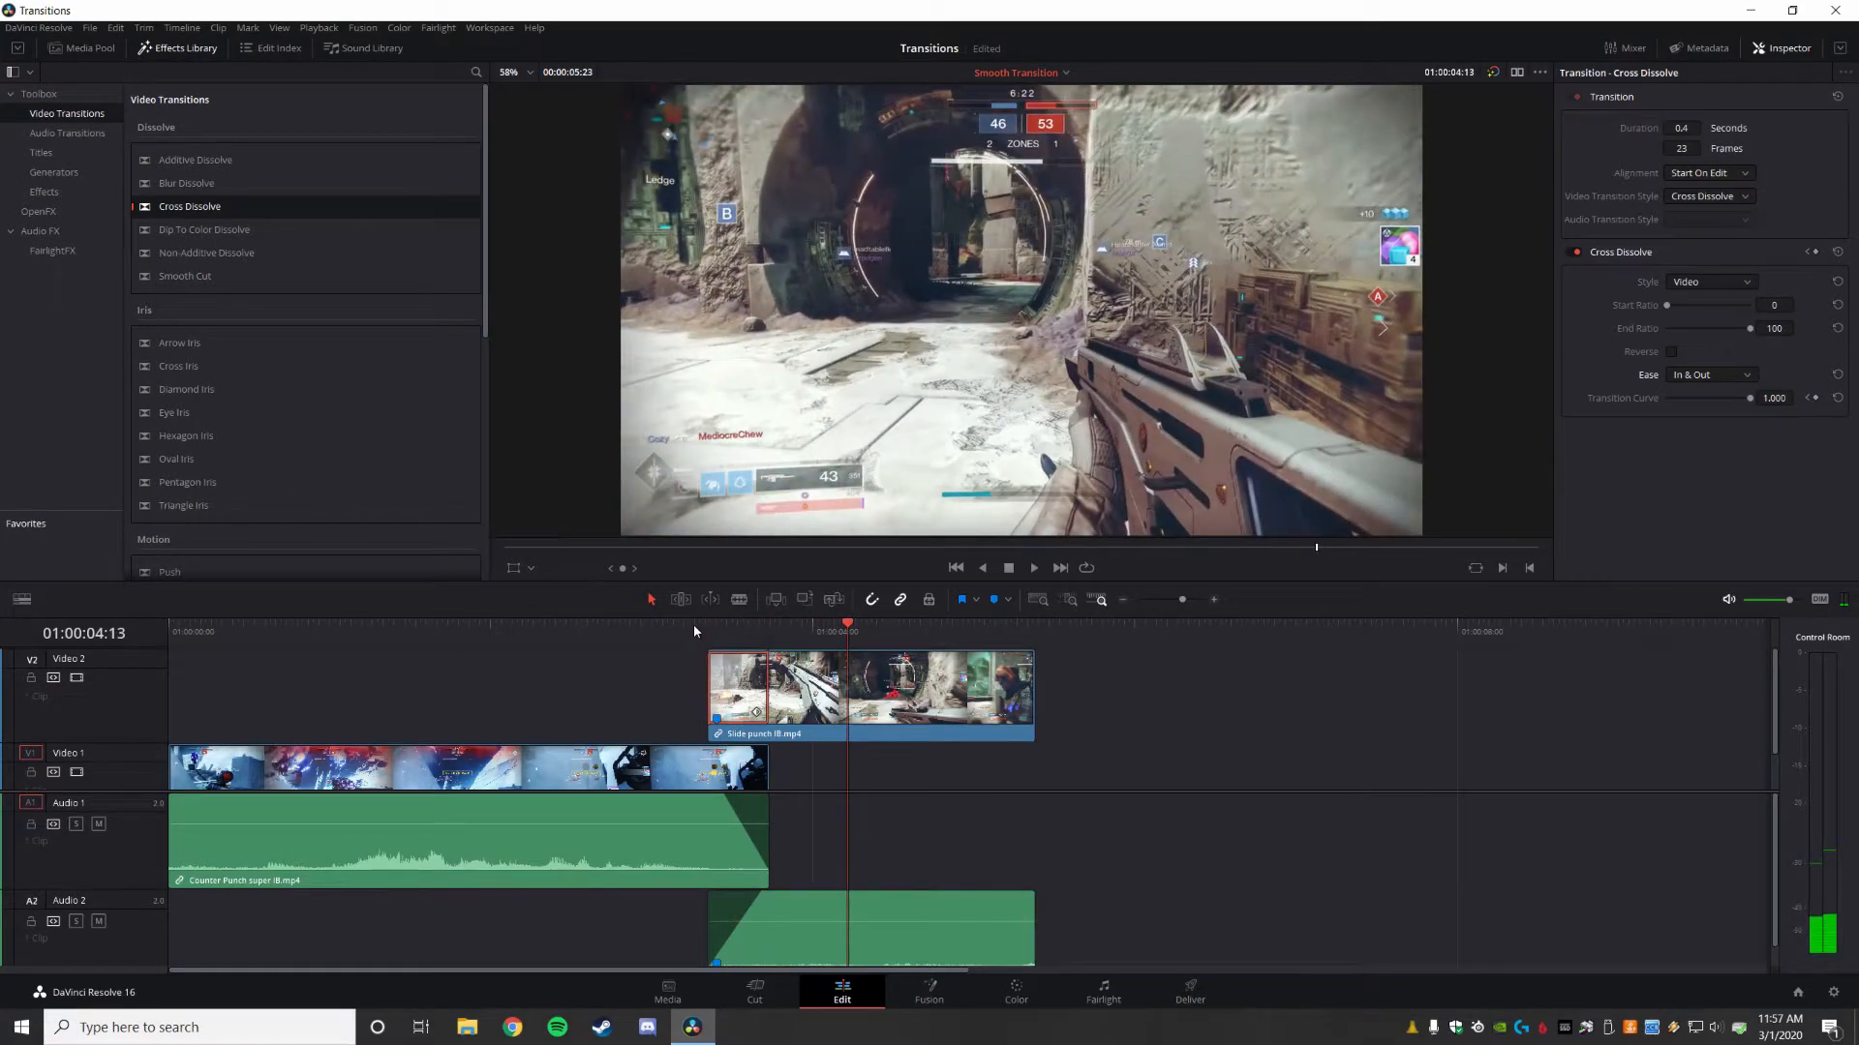
pyautogui.click(693, 625)
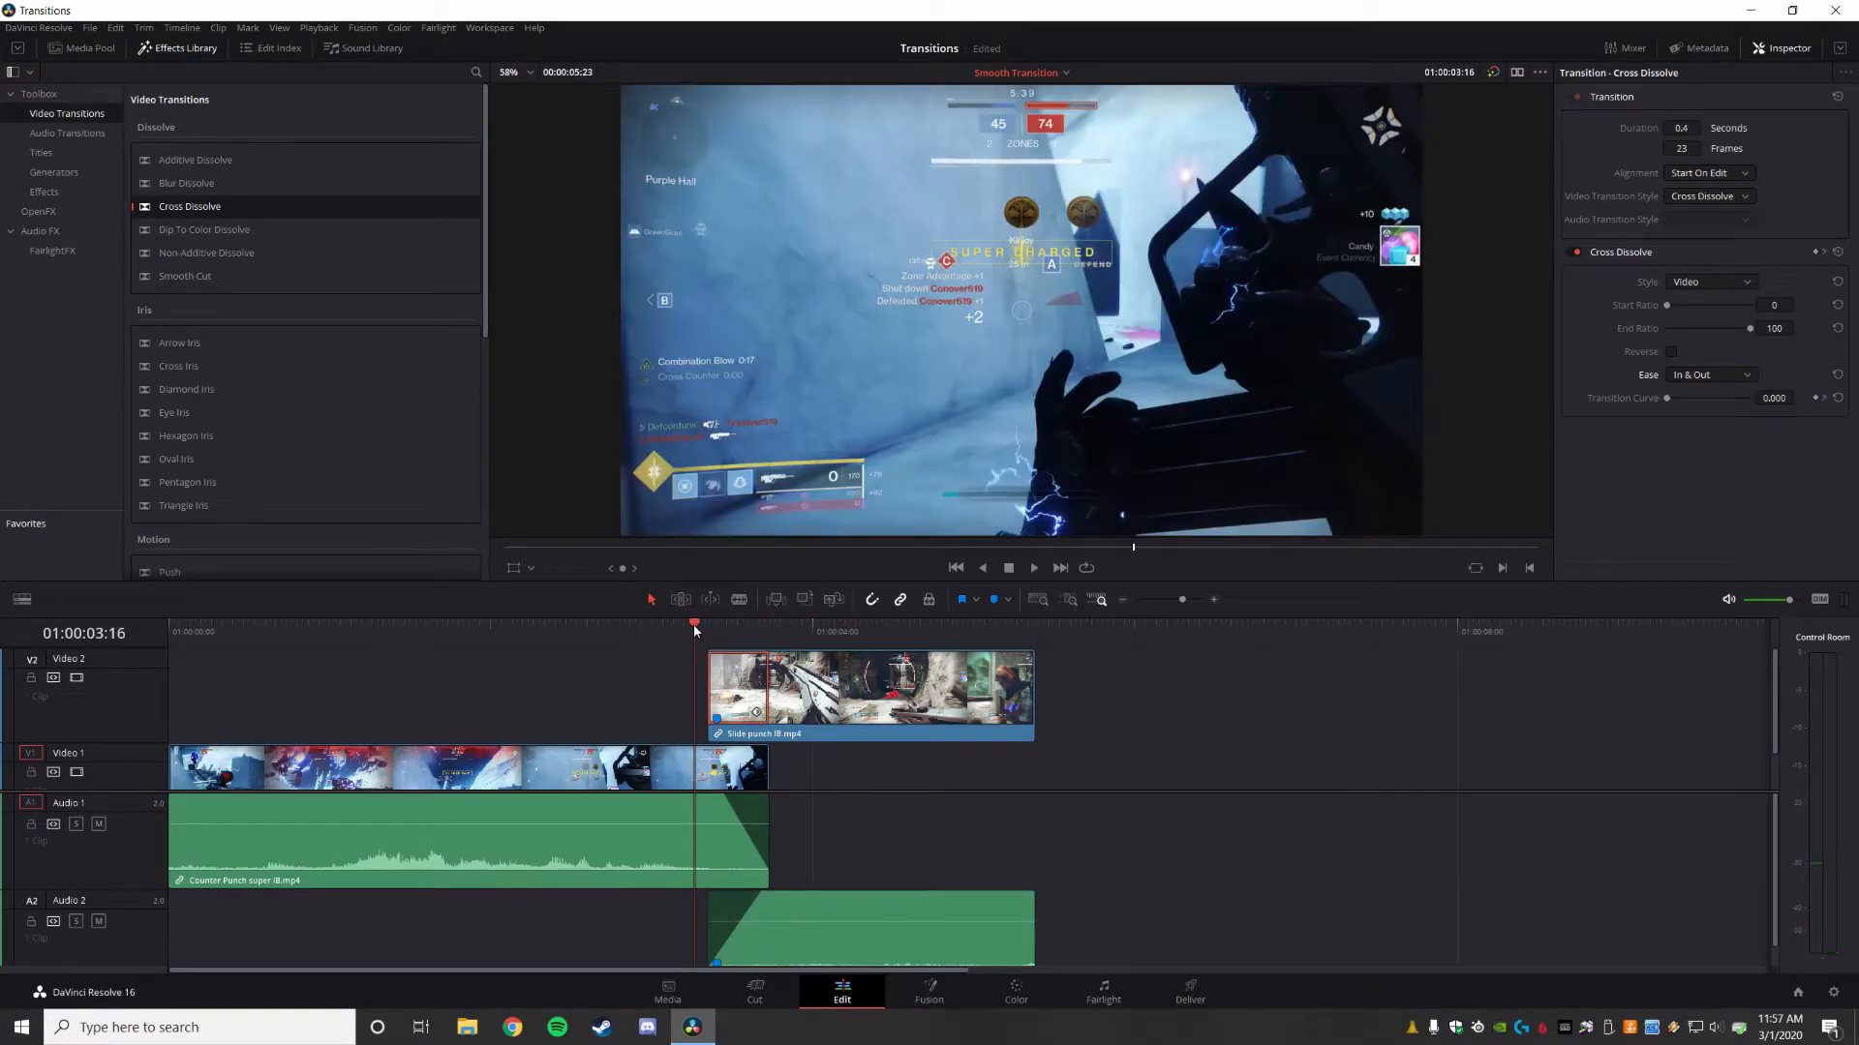
# - In the Swipe and Oval timeline, move the first clip to Video 2 and shift the second clip to start beneath its marker
pyautogui.click(668, 987)
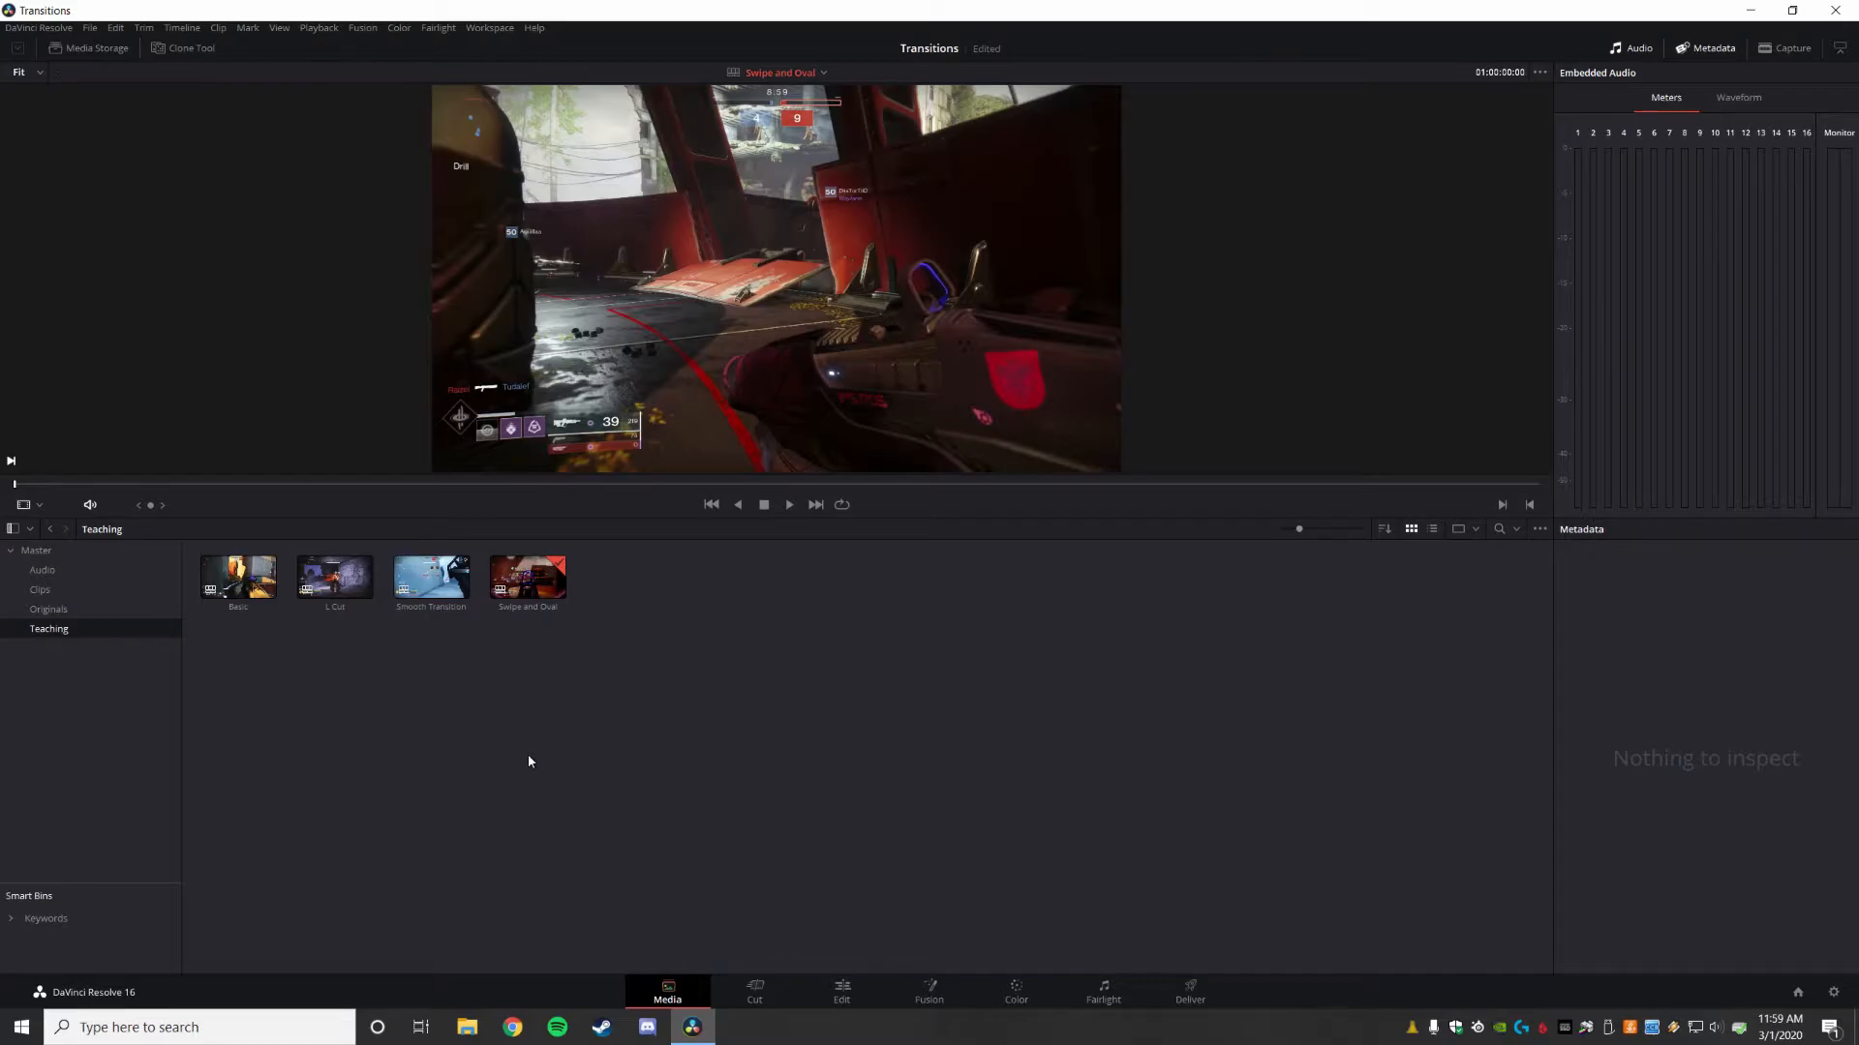
pyautogui.doubleClick(527, 578)
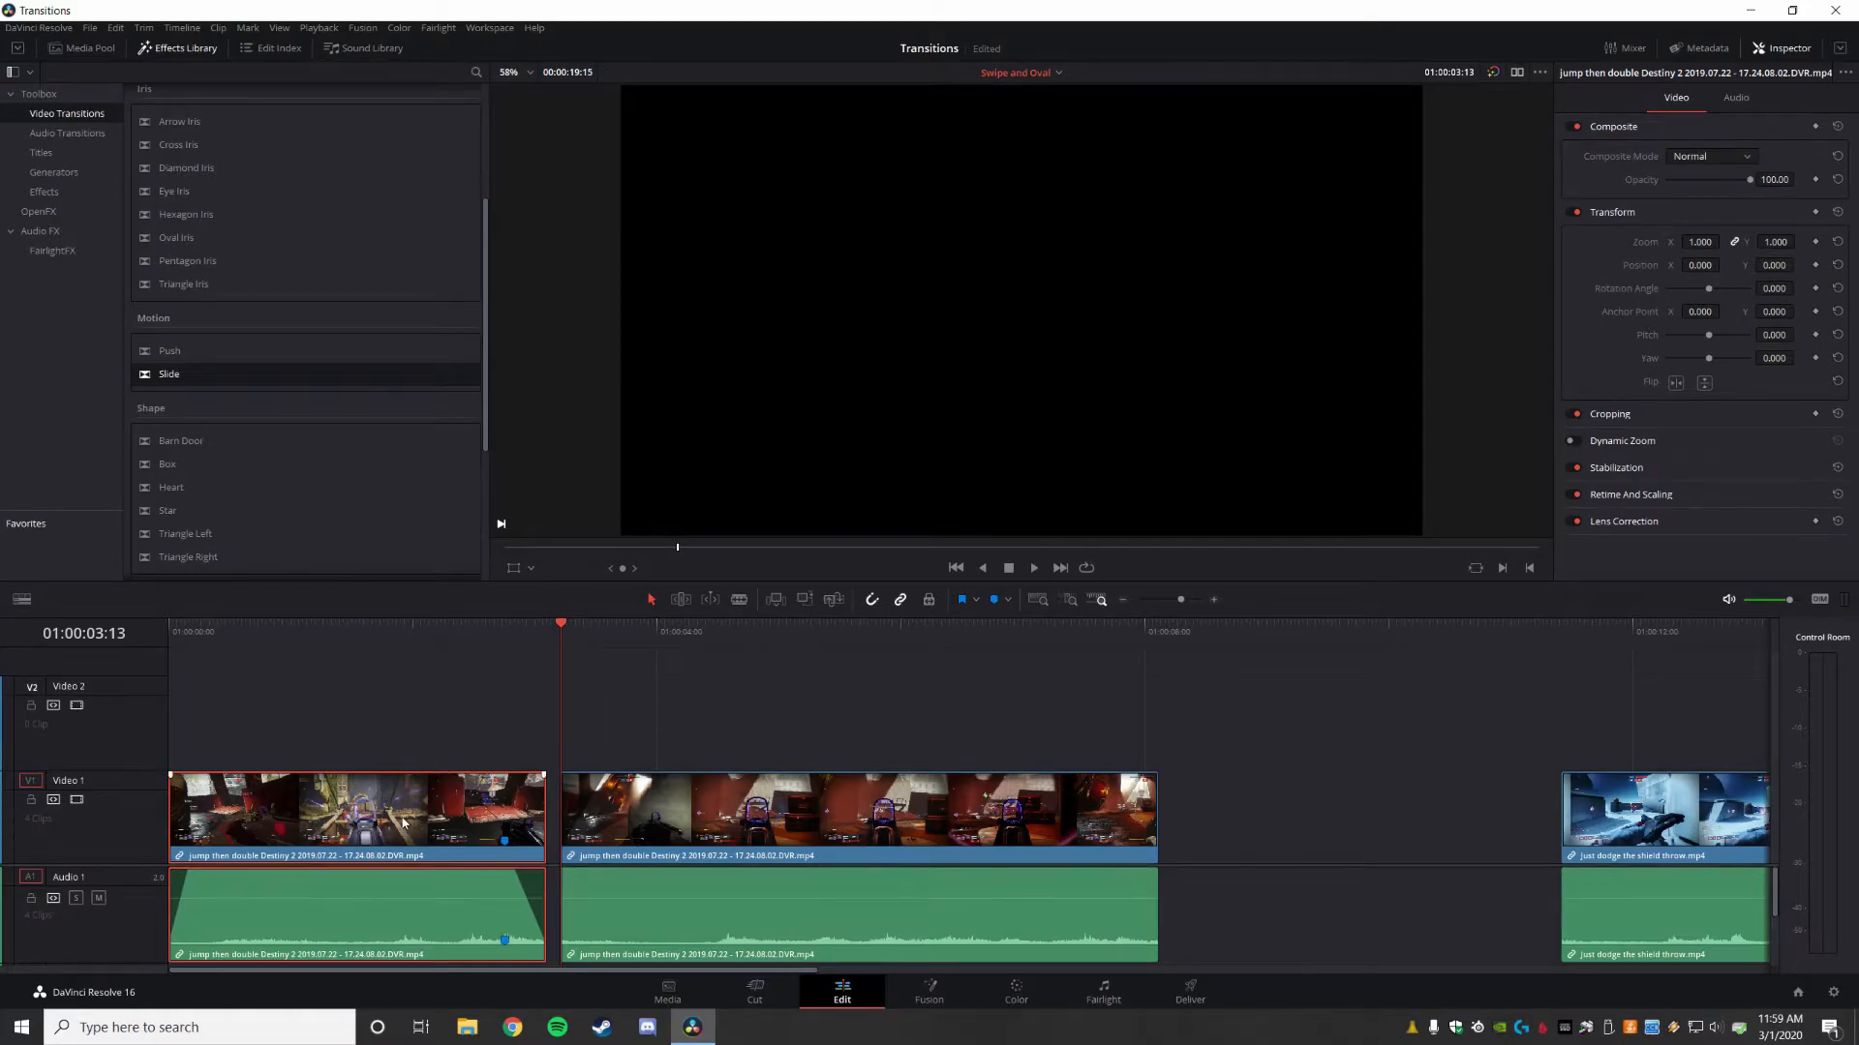
pyautogui.moveTo(403, 822); pyautogui.dragTo(407, 764)
pyautogui.moveTo(480, 641); pyautogui.dragTo(503, 637)
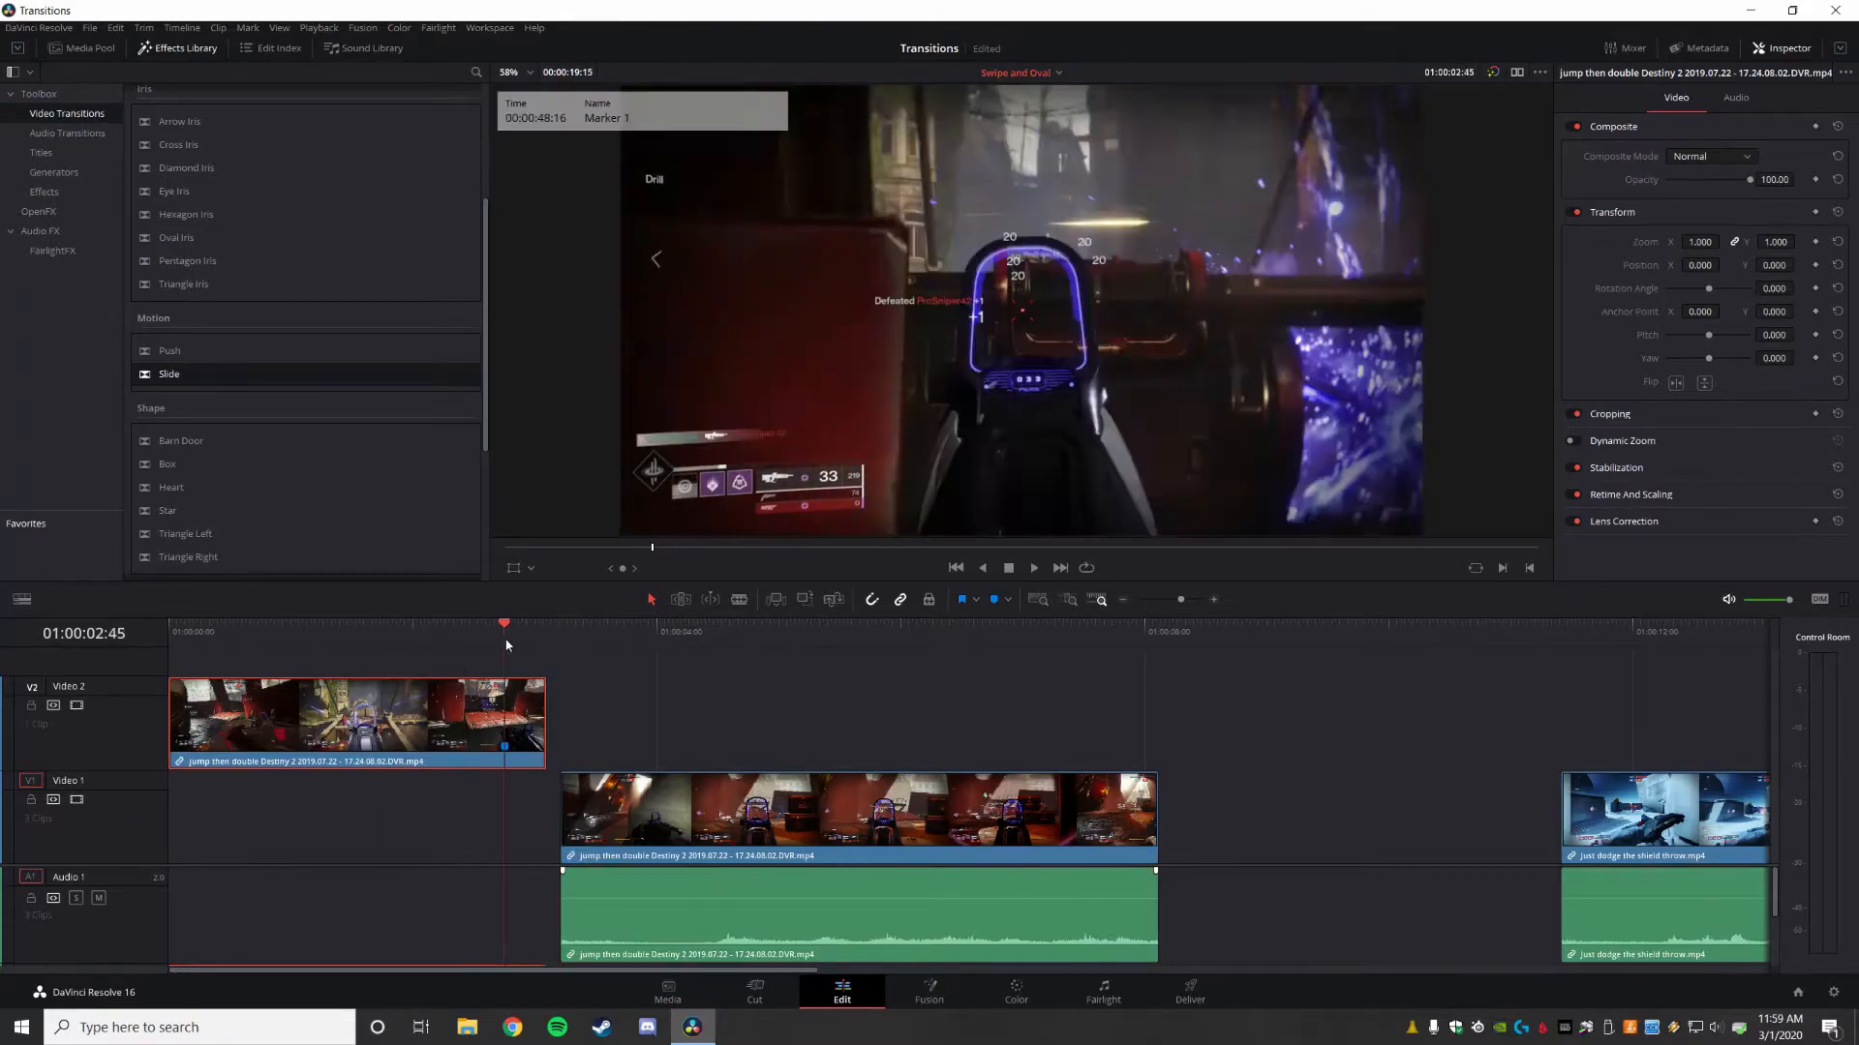
pyautogui.moveTo(689, 818); pyautogui.dragTo(634, 818)
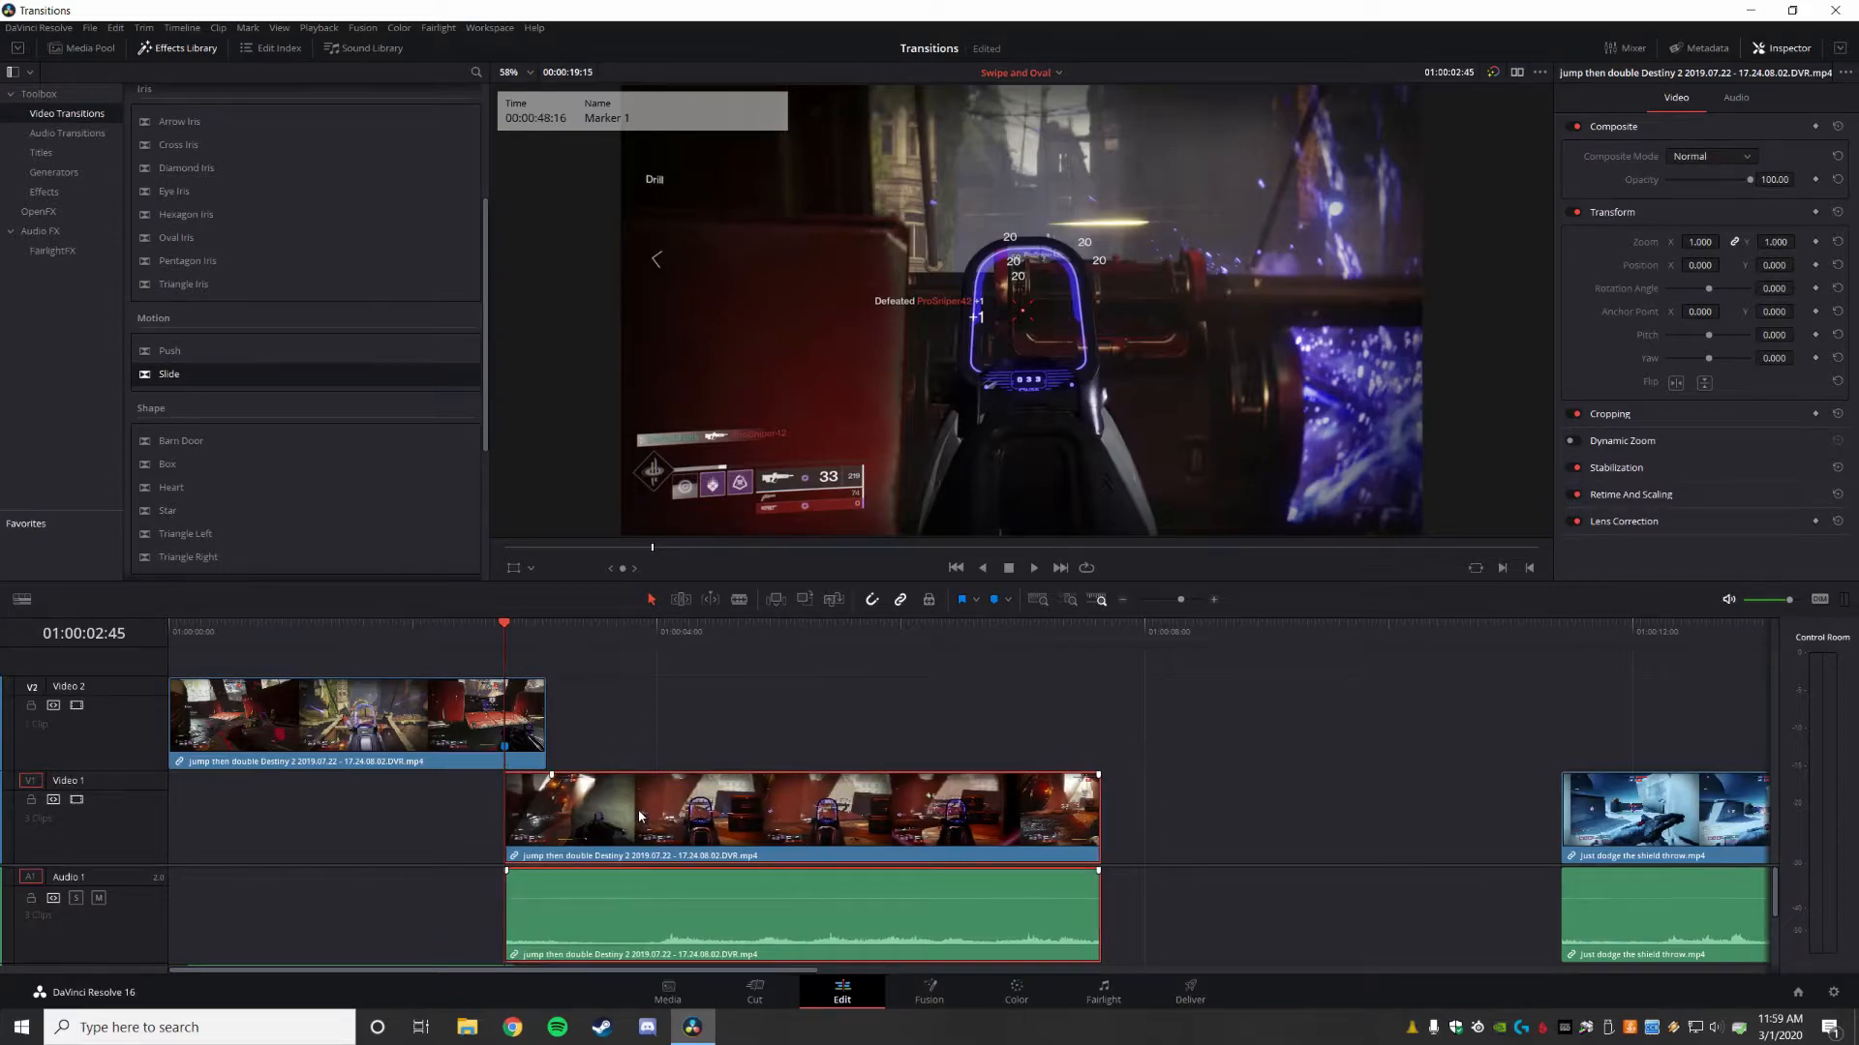
# - Add a 21-frame left-to-right Slide to the end of the Video 2 clip, with feathering on and a border of 192
pyautogui.moveTo(184, 374); pyautogui.dragTo(506, 712)
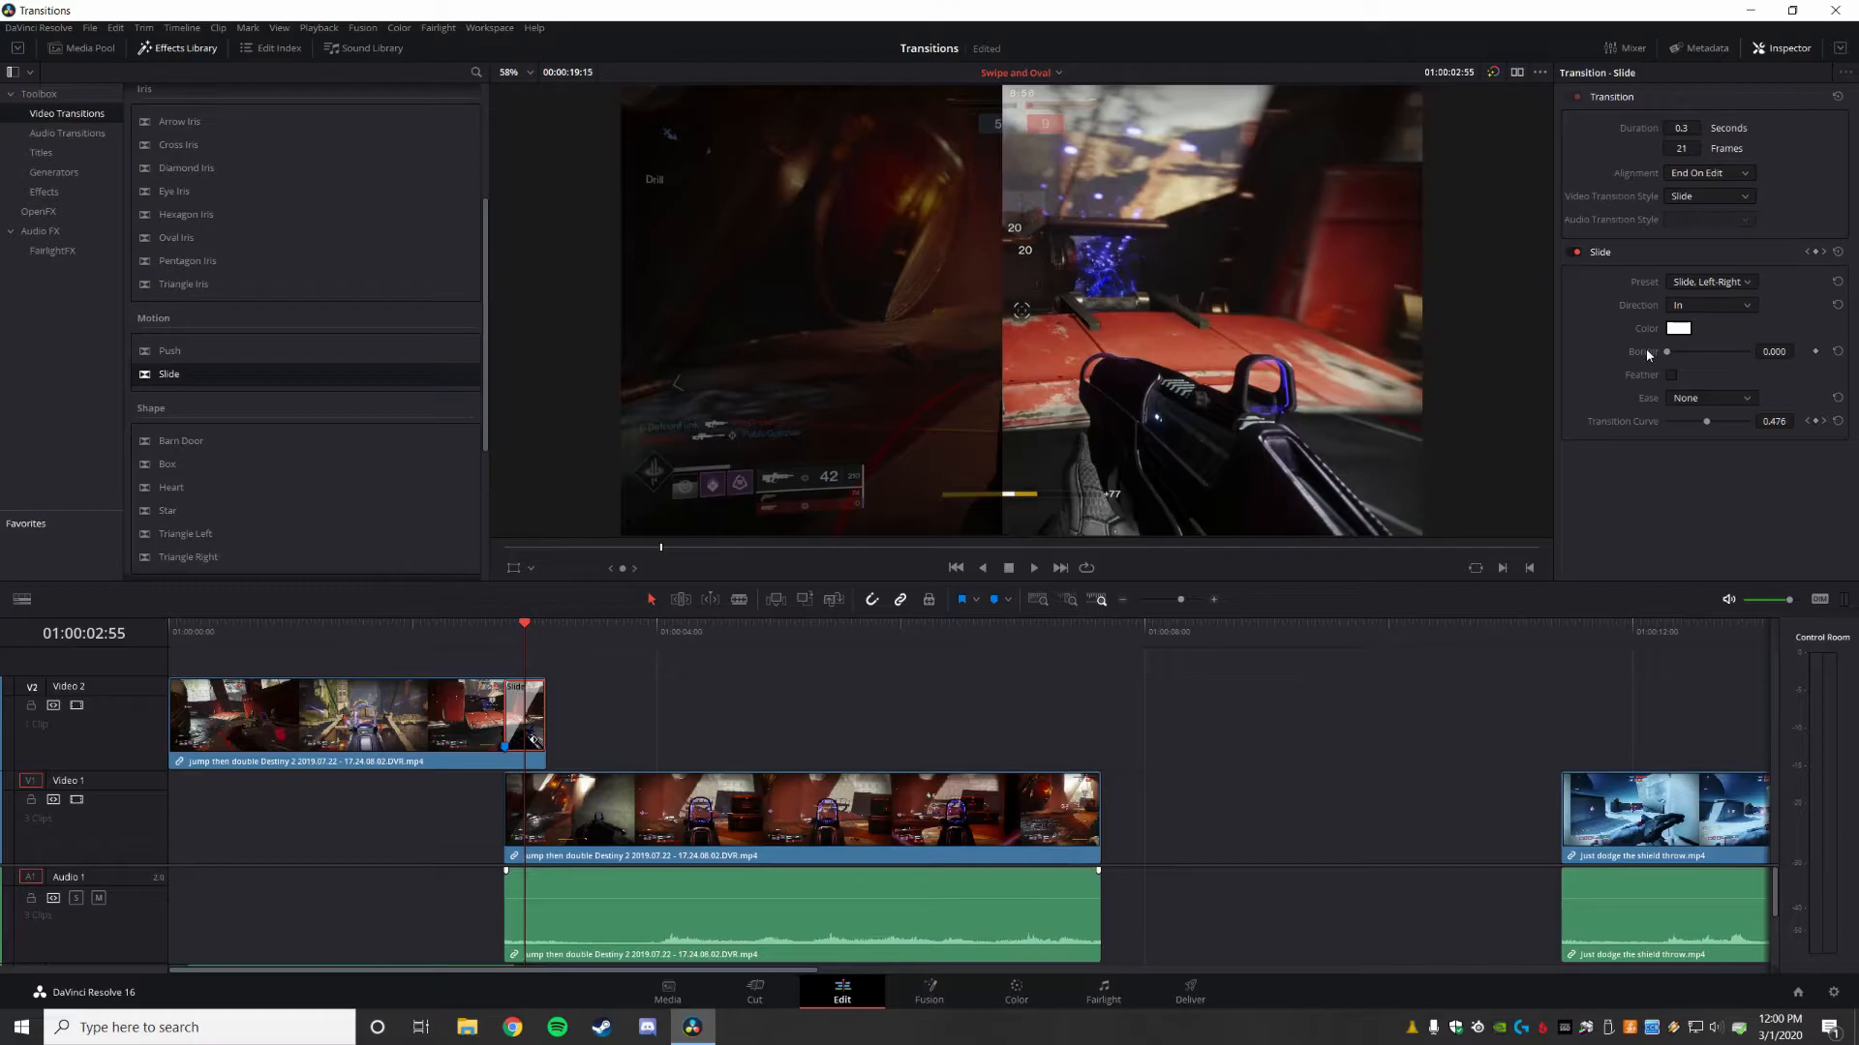
pyautogui.click(1671, 376)
pyautogui.moveTo(1667, 352); pyautogui.dragTo(1732, 354)
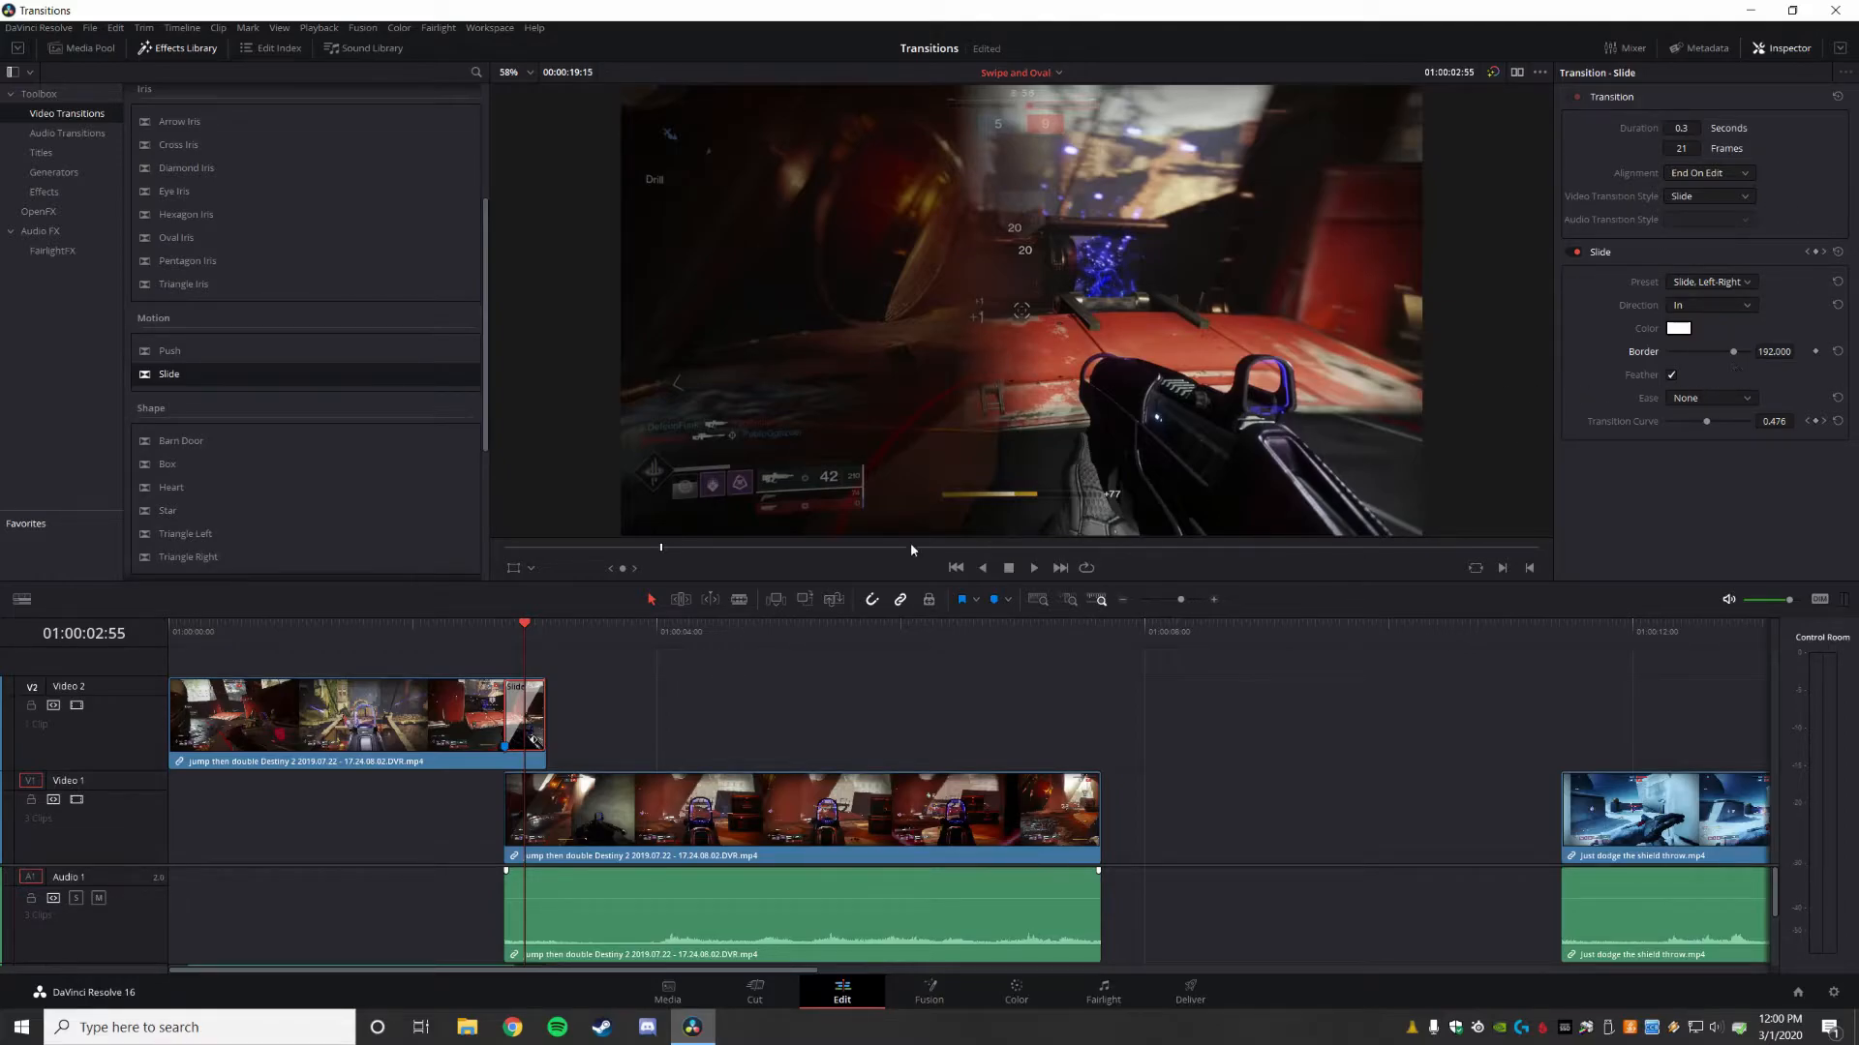
# - Play across the feathered Slide from before it starts, and scrub through its frames
pyautogui.moveTo(524, 627); pyautogui.dragTo(423, 642)
pyautogui.press('space')
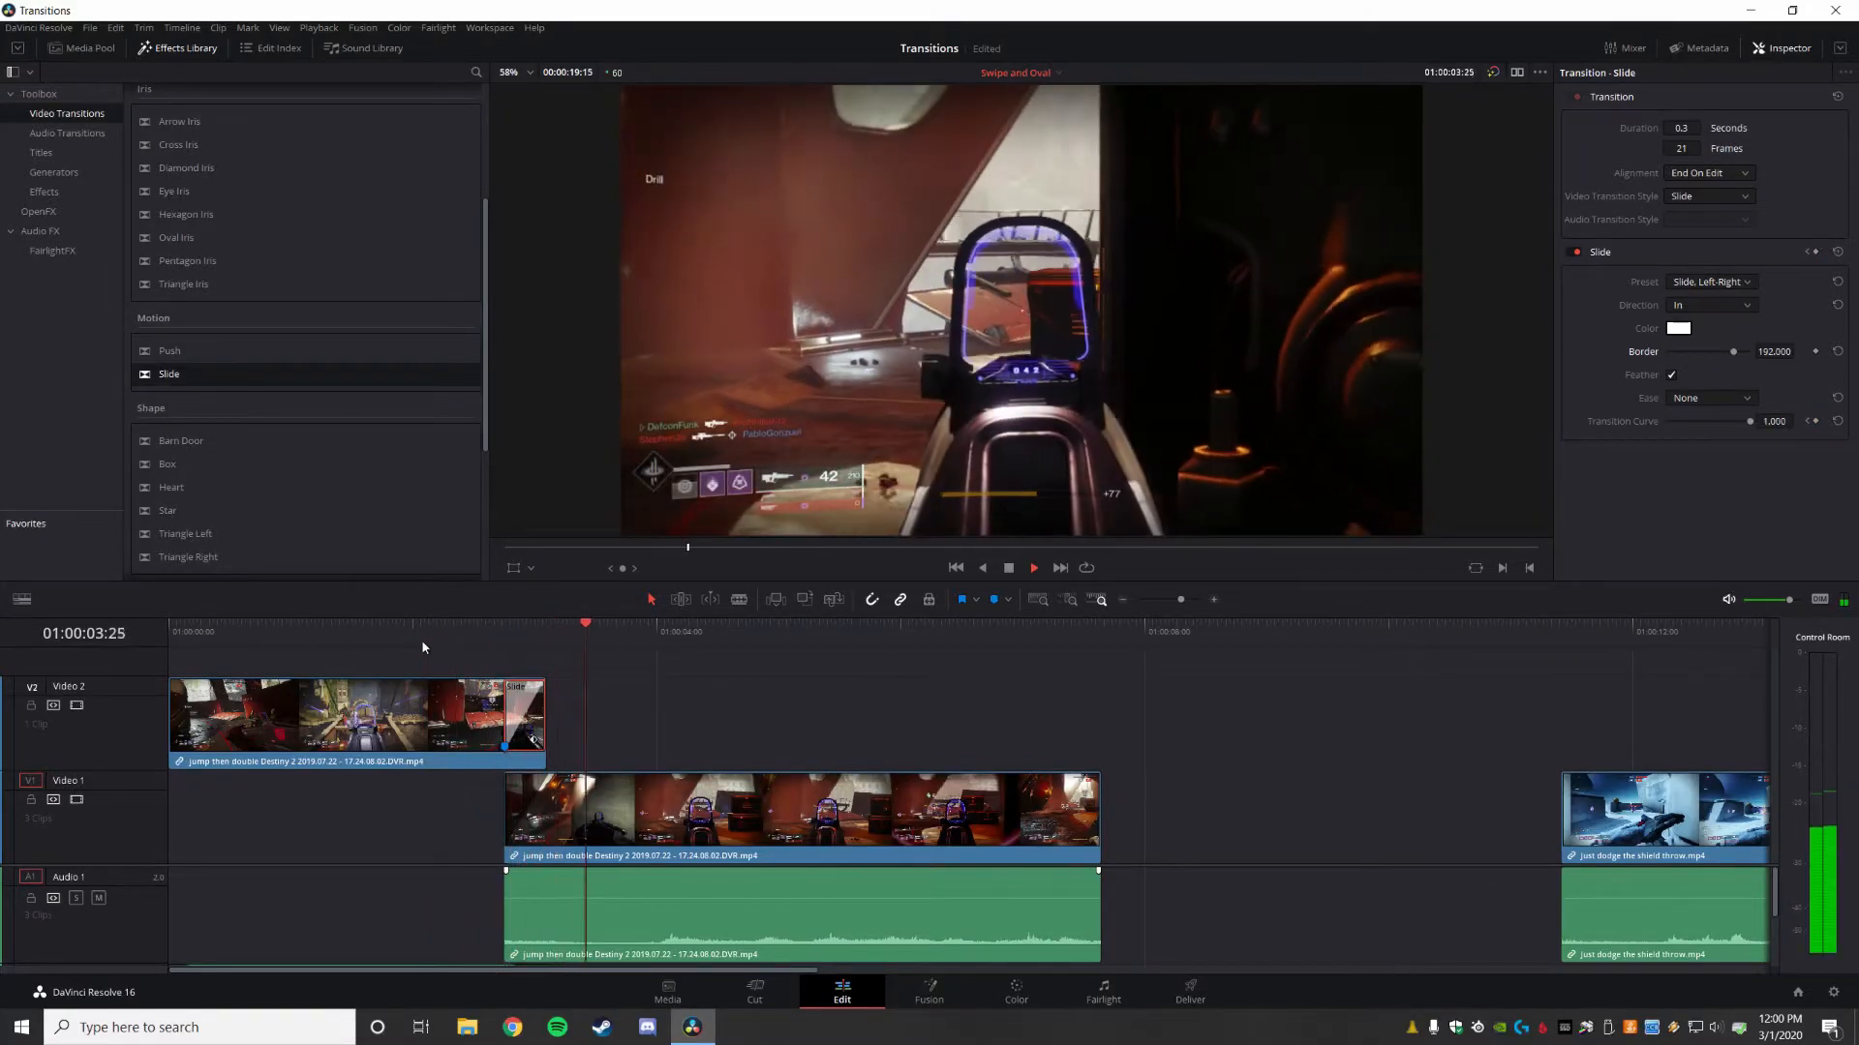
pyautogui.press('space')
pyautogui.moveTo(499, 632); pyautogui.dragTo(526, 639)
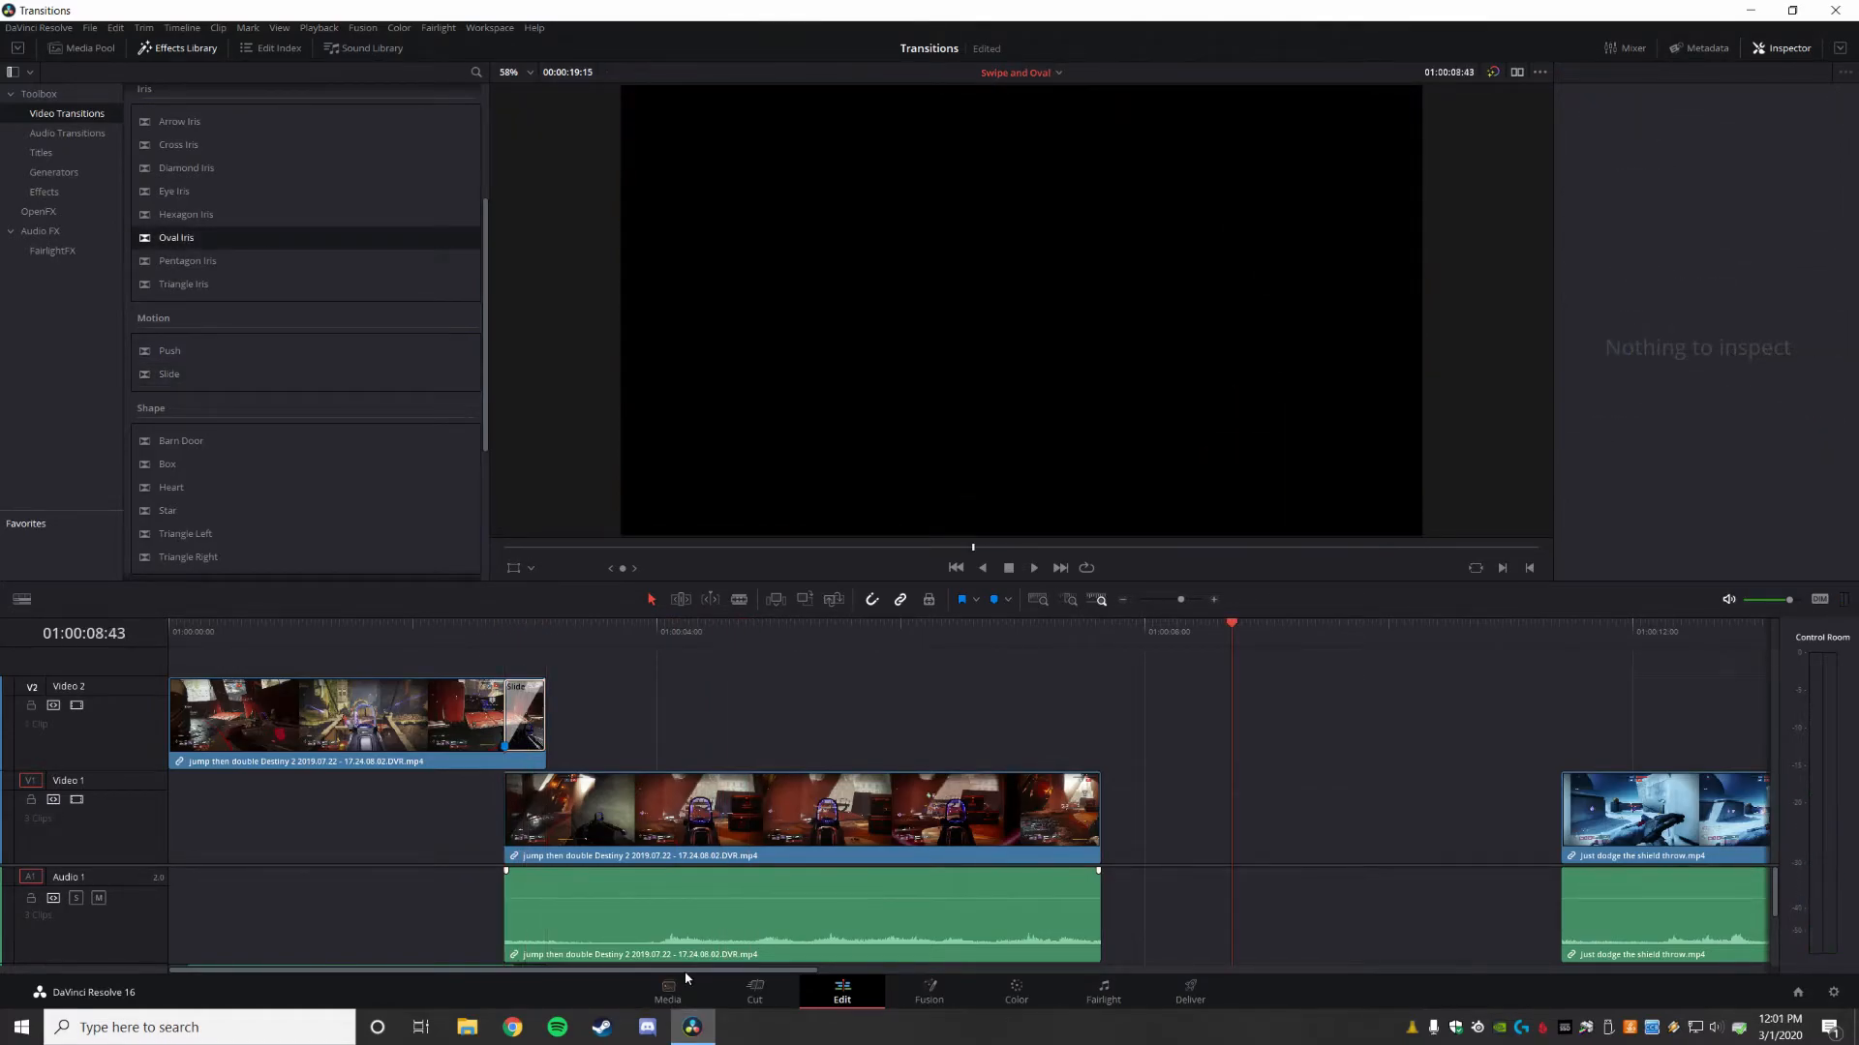
# - Move Just dodge the shield throw.mp4 to Video 2 and shift Counter Punch super IB.mp4 beneath it so their markers line up
pyautogui.moveTo(685, 969); pyautogui.dragTo(1113, 968)
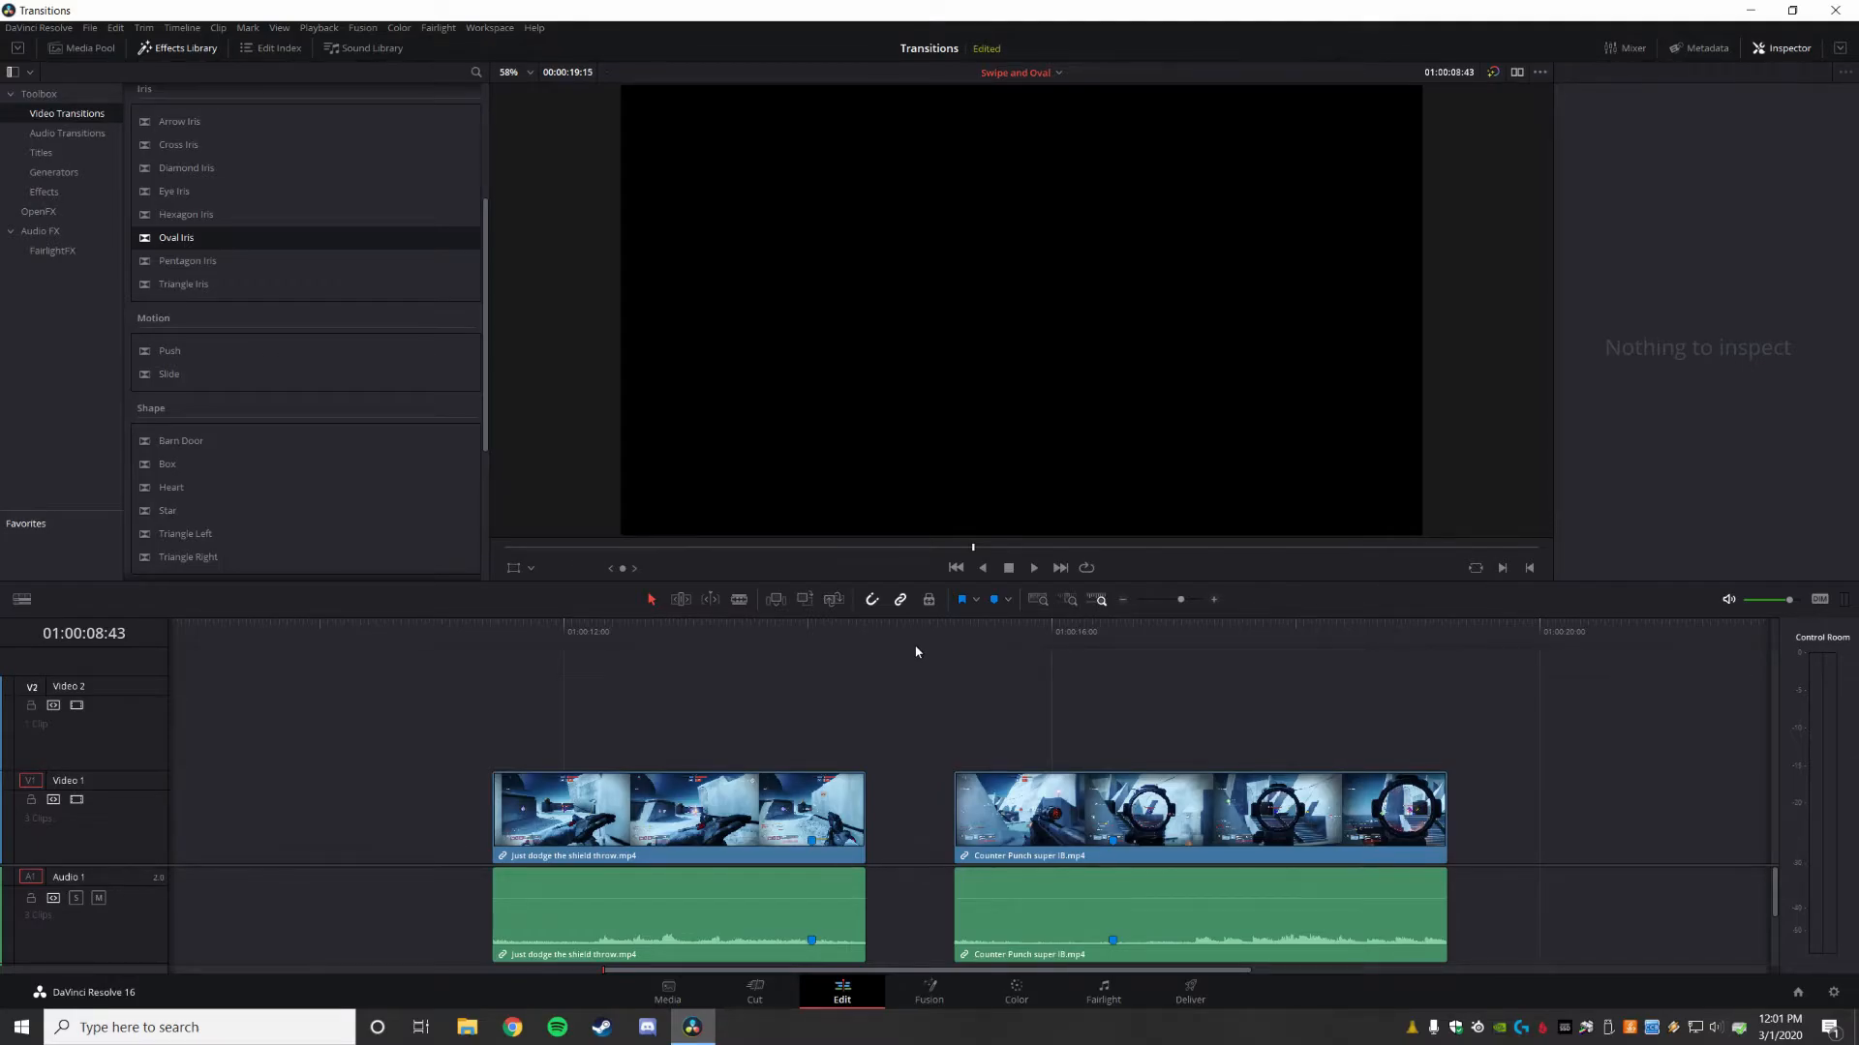
pyautogui.click(1092, 633)
pyautogui.click(1109, 635)
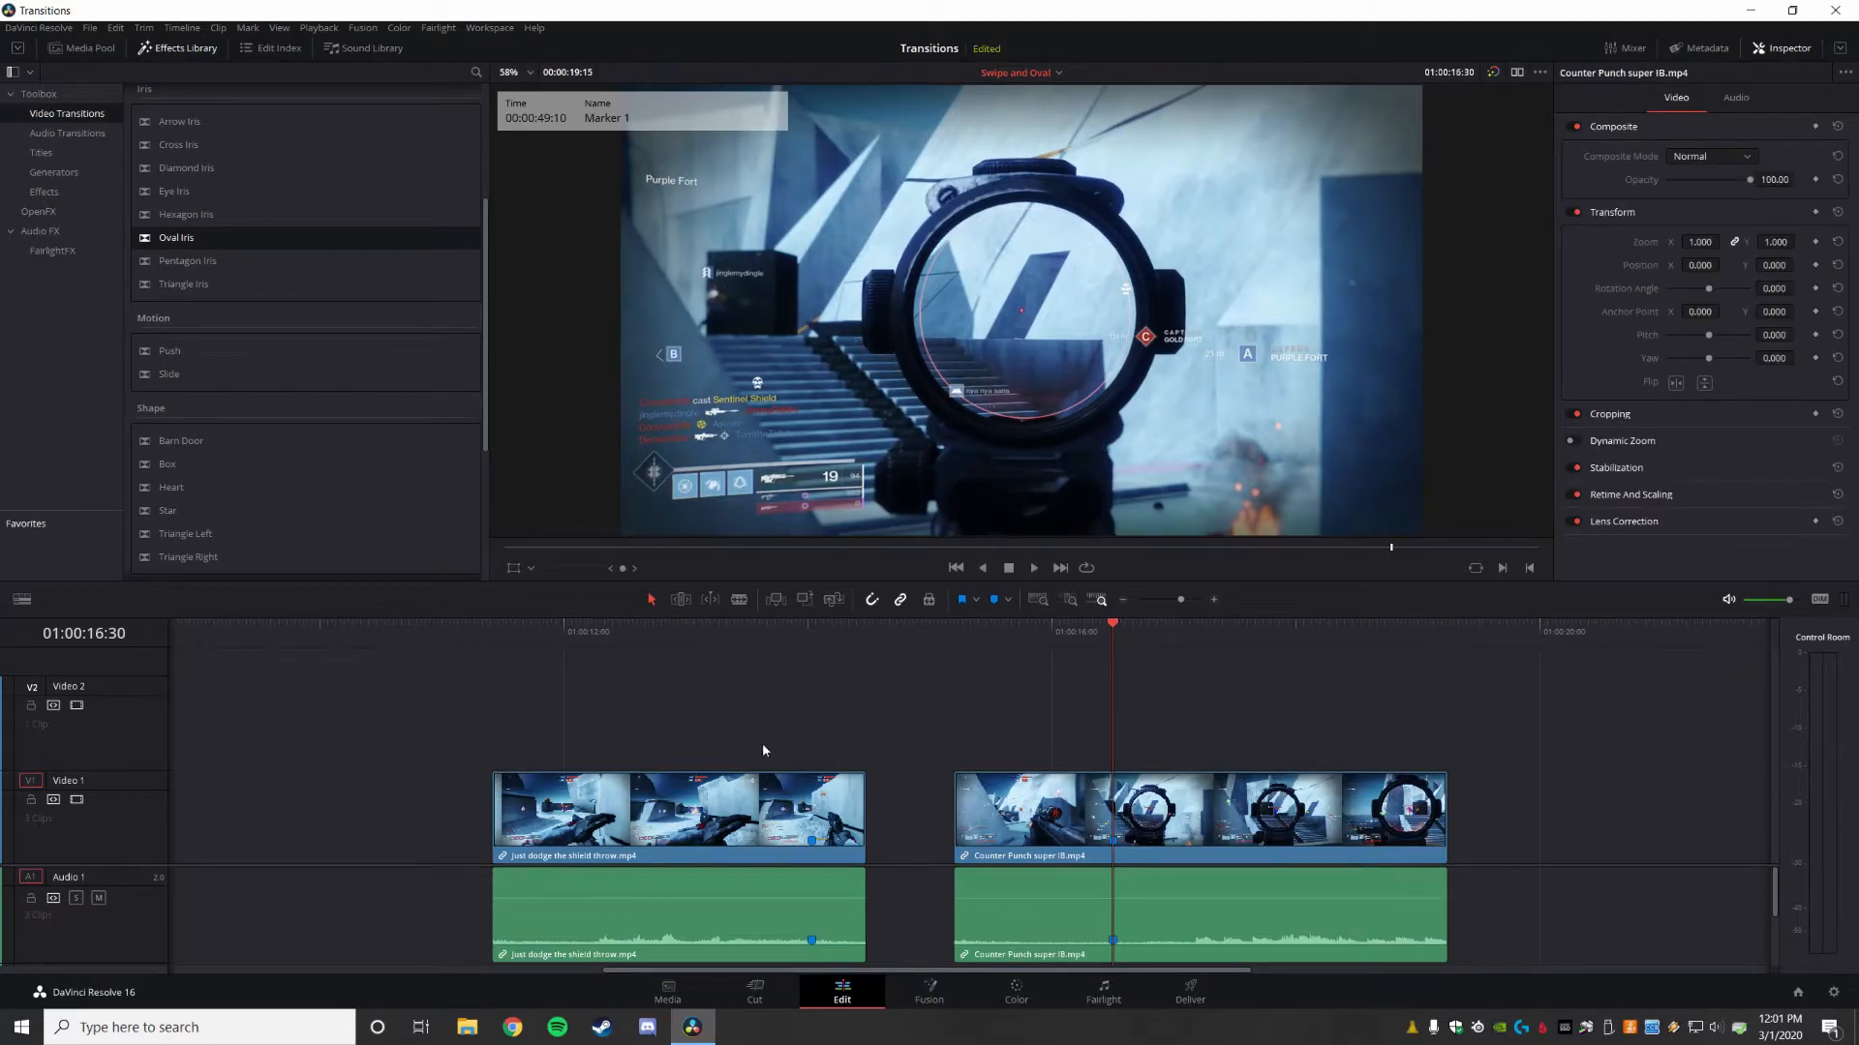
pyautogui.click(730, 794)
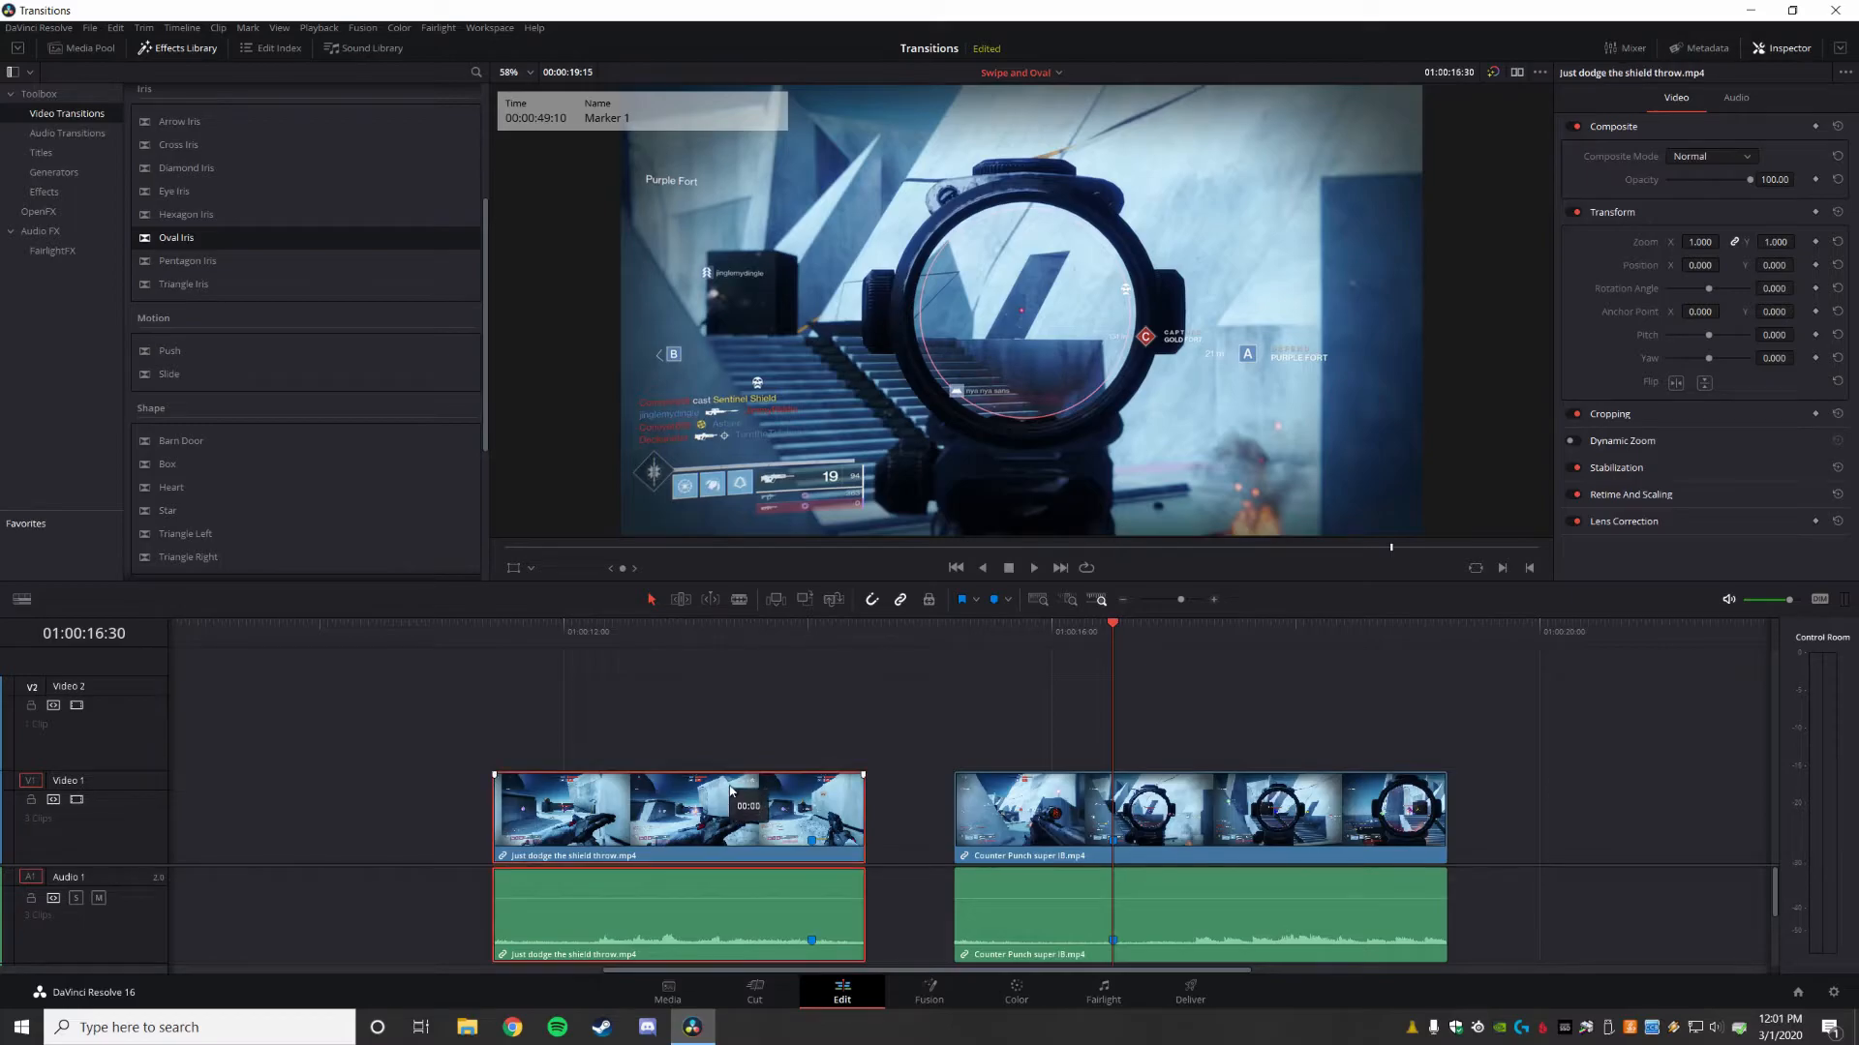
pyautogui.moveTo(730, 793); pyautogui.dragTo(731, 721)
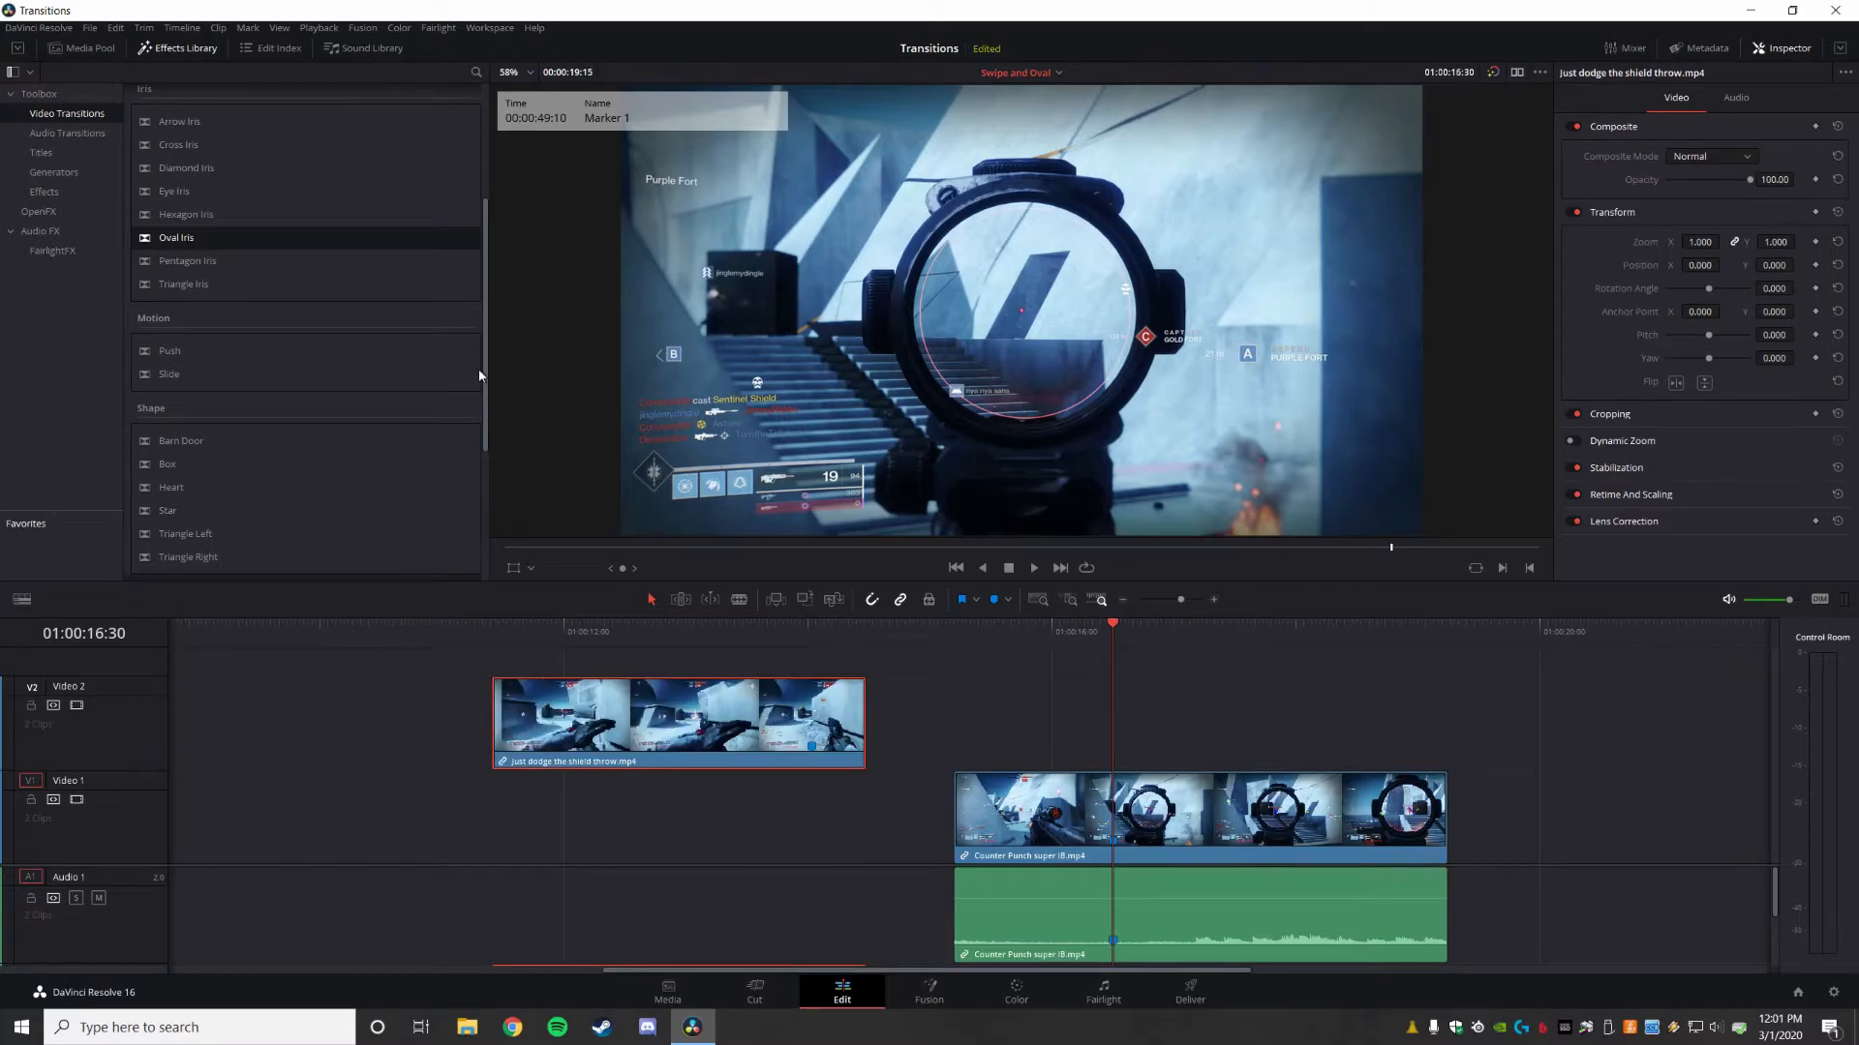
pyautogui.moveTo(1235, 811); pyautogui.dragTo(949, 821)
# - Add a 27-frame Oval Iris from the marker to the end of Just dodge the shield throw.mp4
pyautogui.click(775, 637)
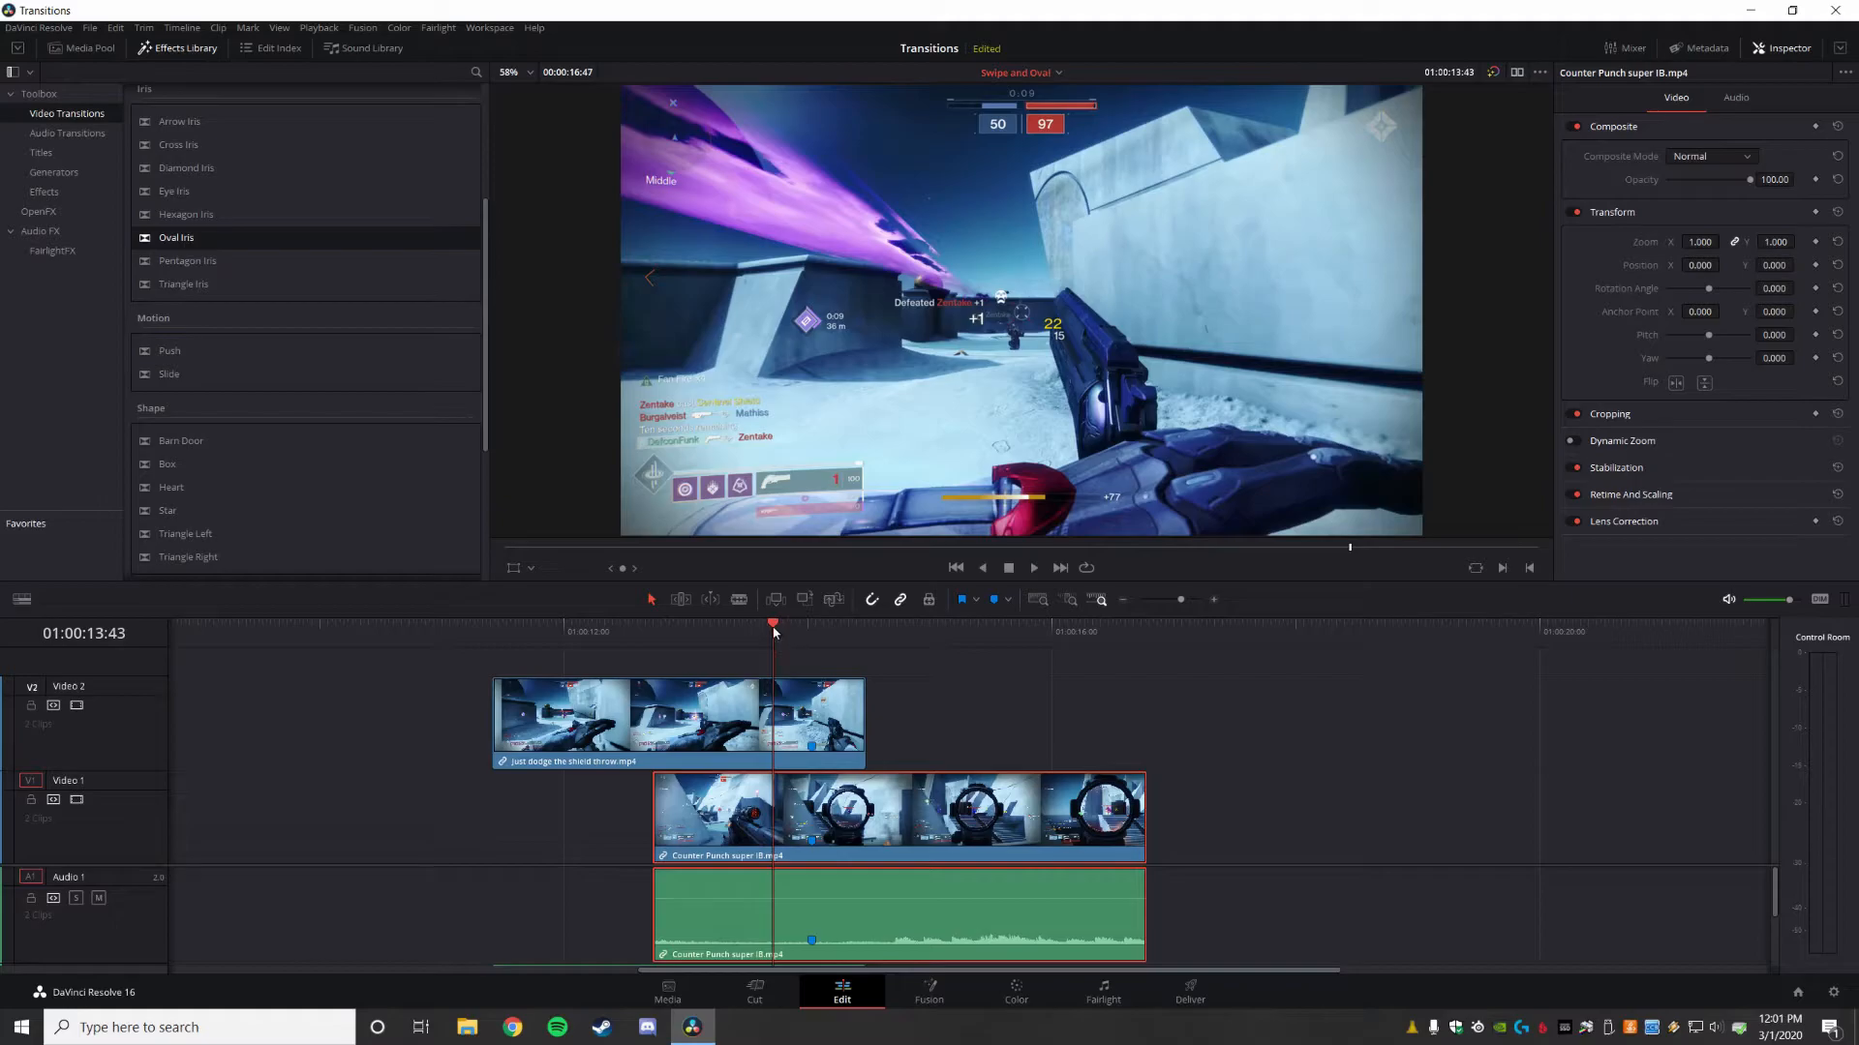
pyautogui.moveTo(775, 631)
pyautogui.mouseDown()
pyautogui.moveTo(904, 631)
pyautogui.moveTo(811, 627)
pyautogui.mouseUp()
pyautogui.moveTo(194, 242); pyautogui.dragTo(811, 709)
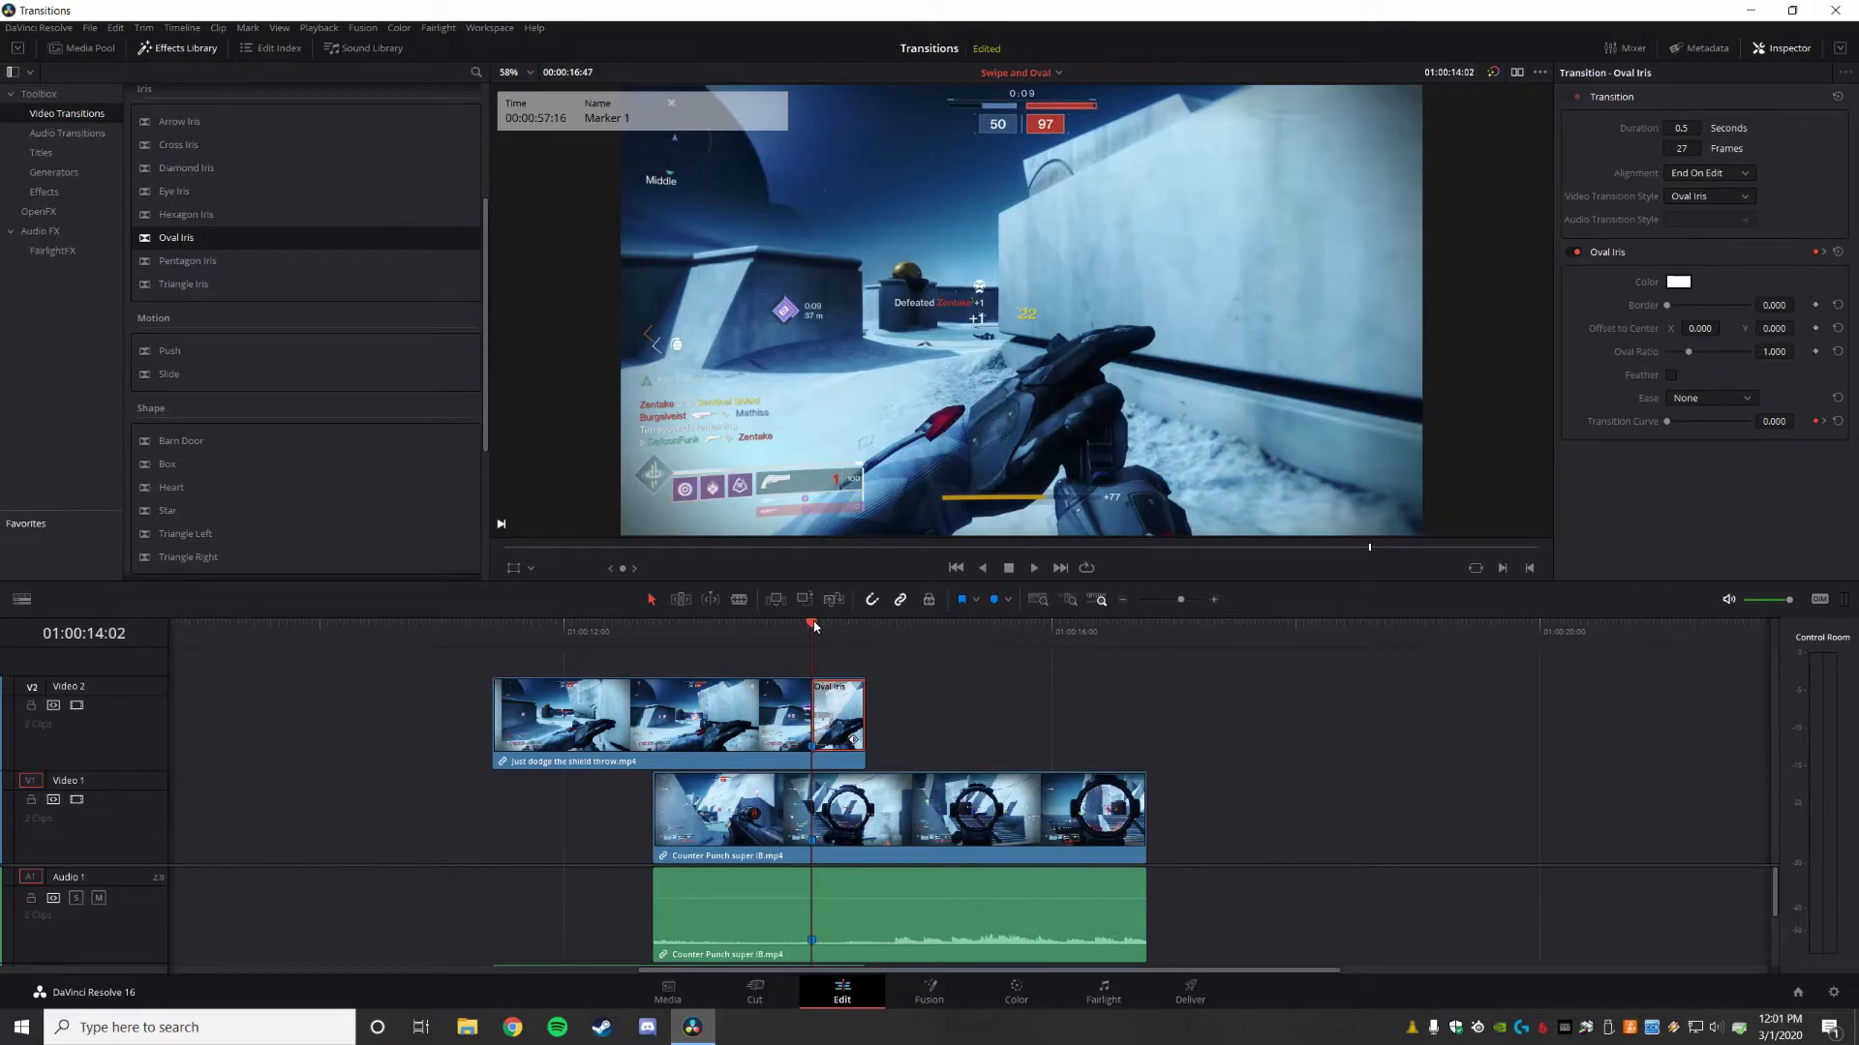
# - Play into the Oval Iris and step back and forth by frames to examine how the circle opens around the scope
pyautogui.press('space')
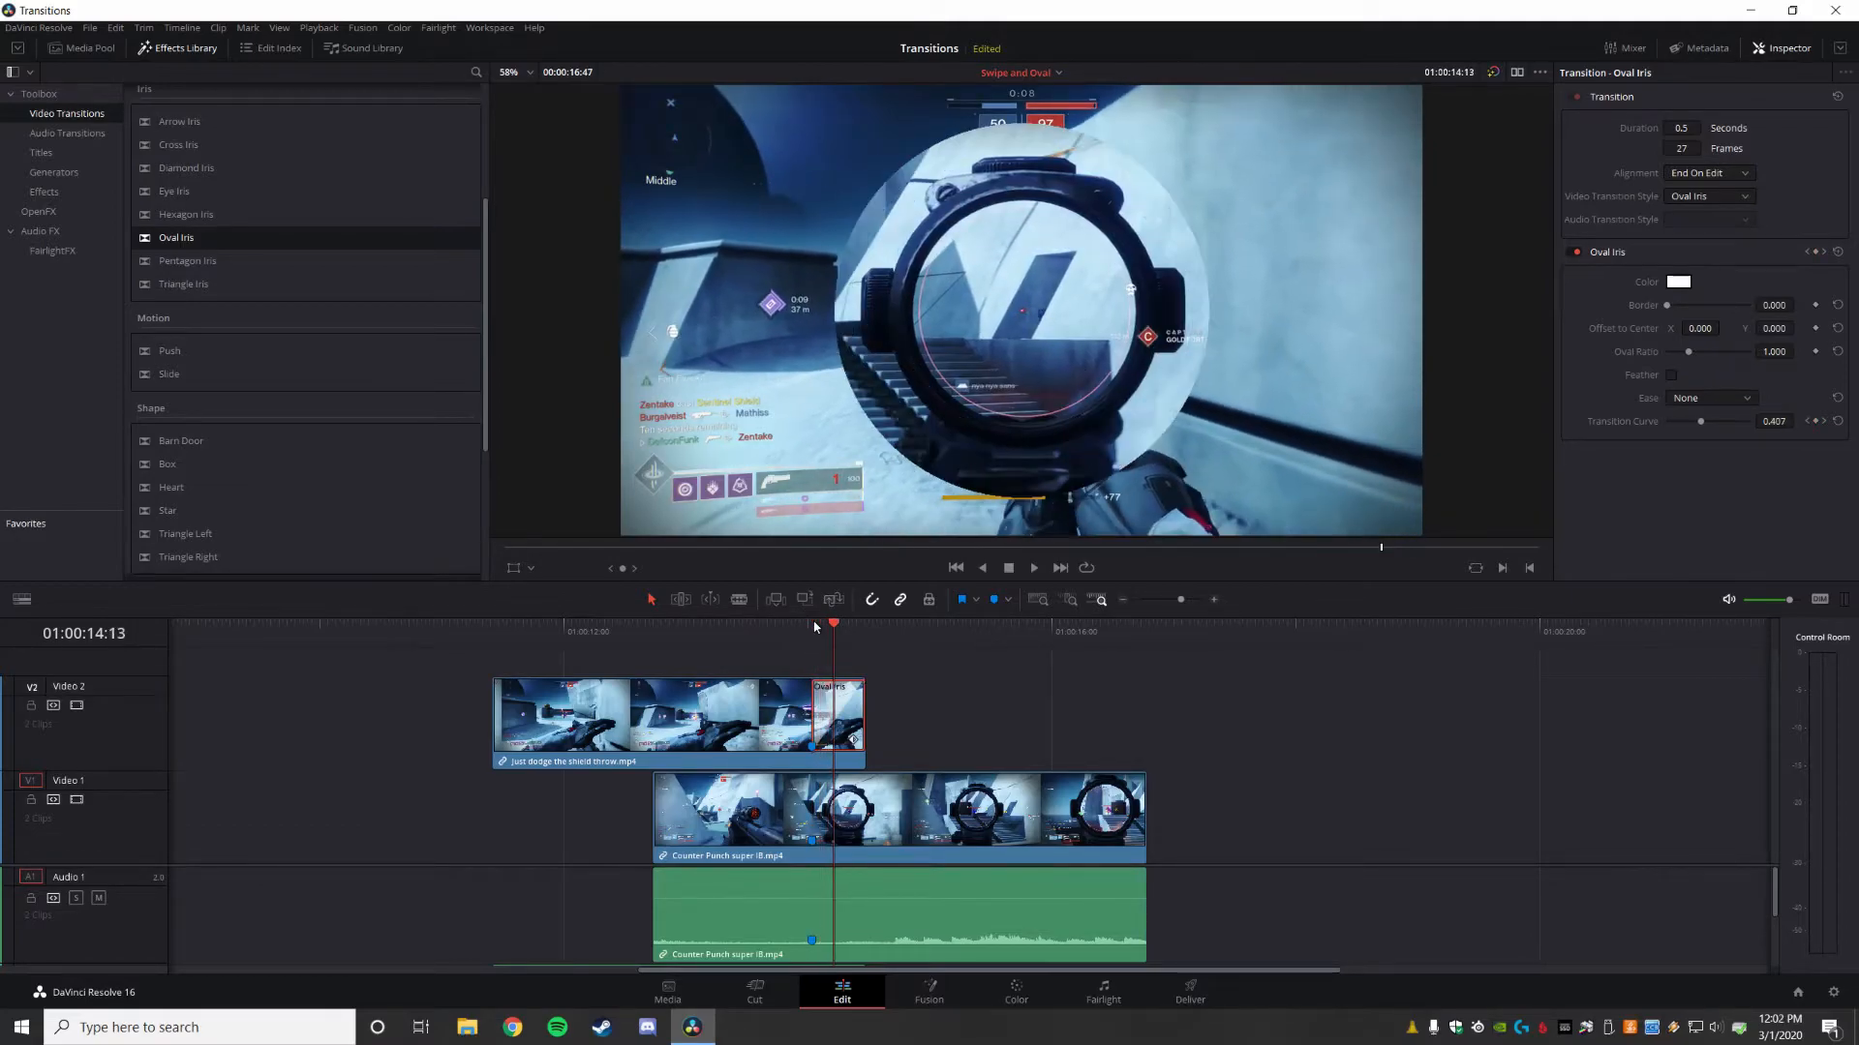
pyautogui.press('Left')
pyautogui.press('Left')
pyautogui.press('Left')
pyautogui.press('Left')
pyautogui.press('Left')
pyautogui.press('Left')
pyautogui.press('Left')
pyautogui.press('Left')
pyautogui.press('Left')
pyautogui.press('Left')
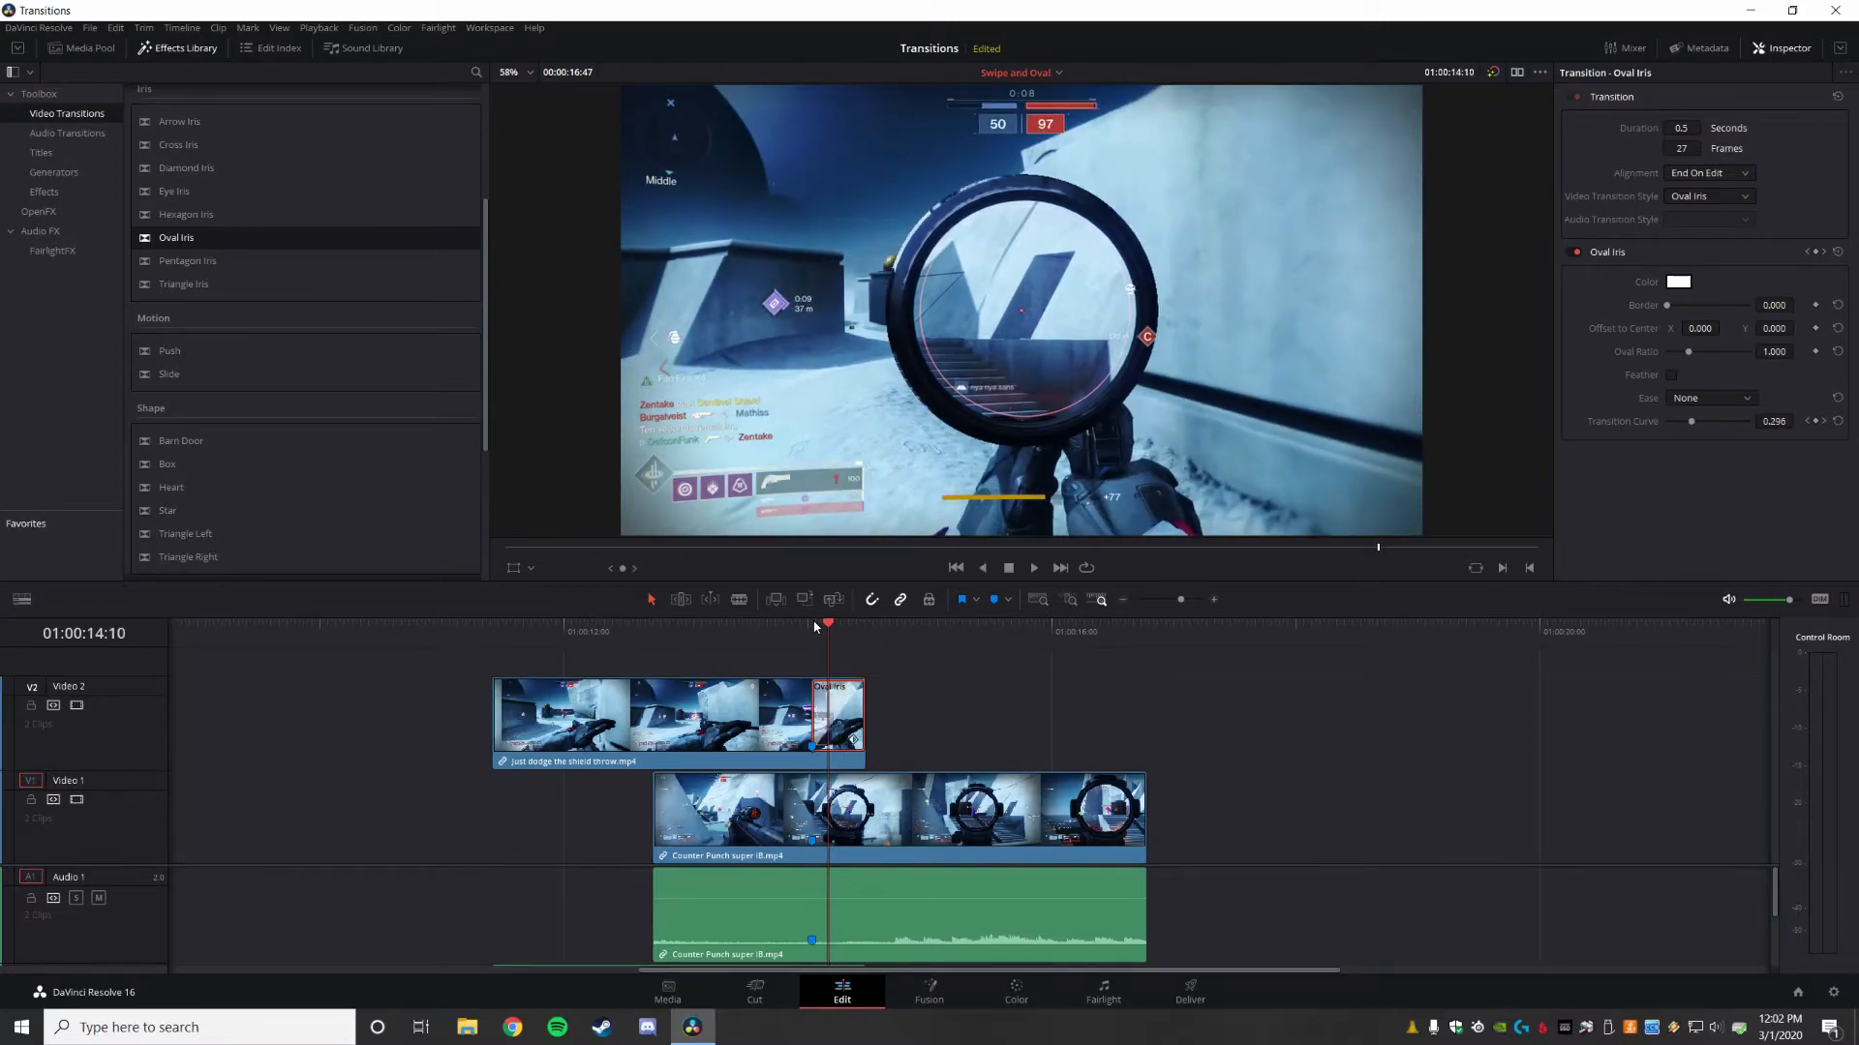
pyautogui.press('Right')
pyautogui.press('Right')
pyautogui.press('Right')
pyautogui.press('Right')
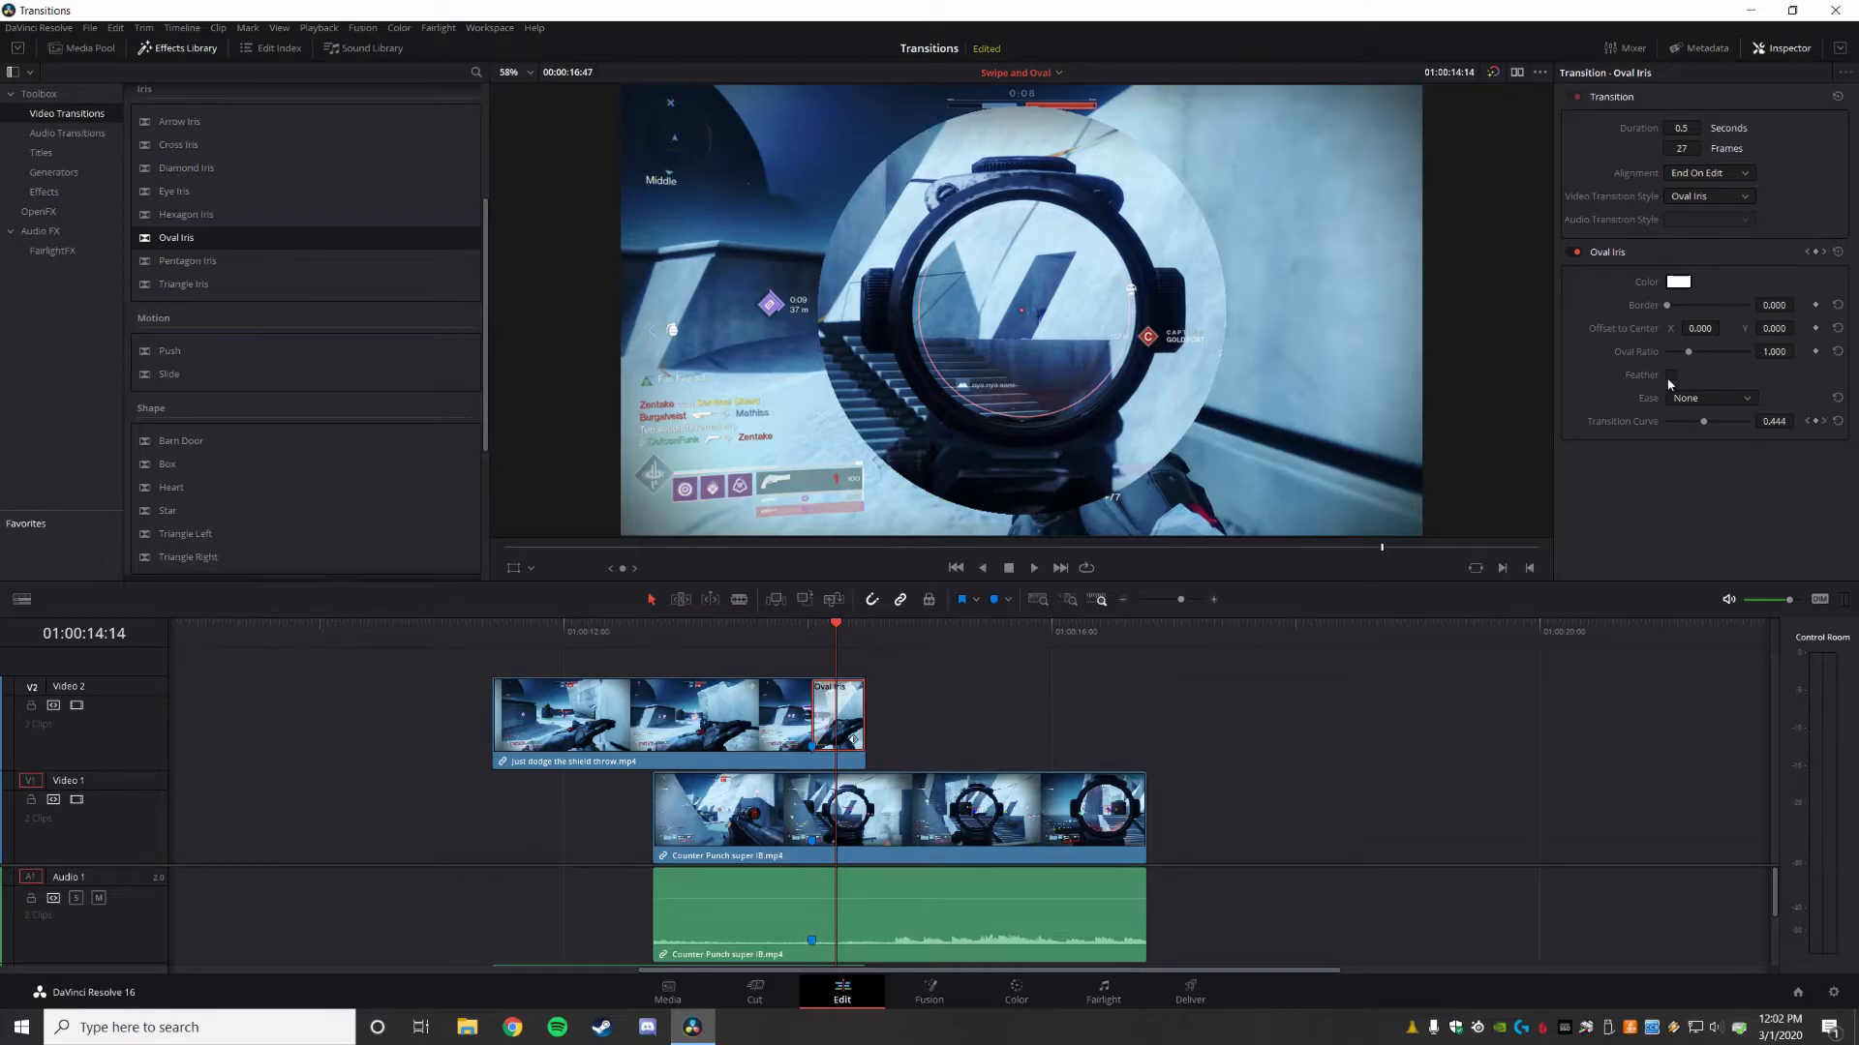
# - Feather the Oval Iris edge with a border of 58.560 and step forward through its frames to check the blend
pyautogui.moveTo(1668, 307); pyautogui.dragTo(1686, 308)
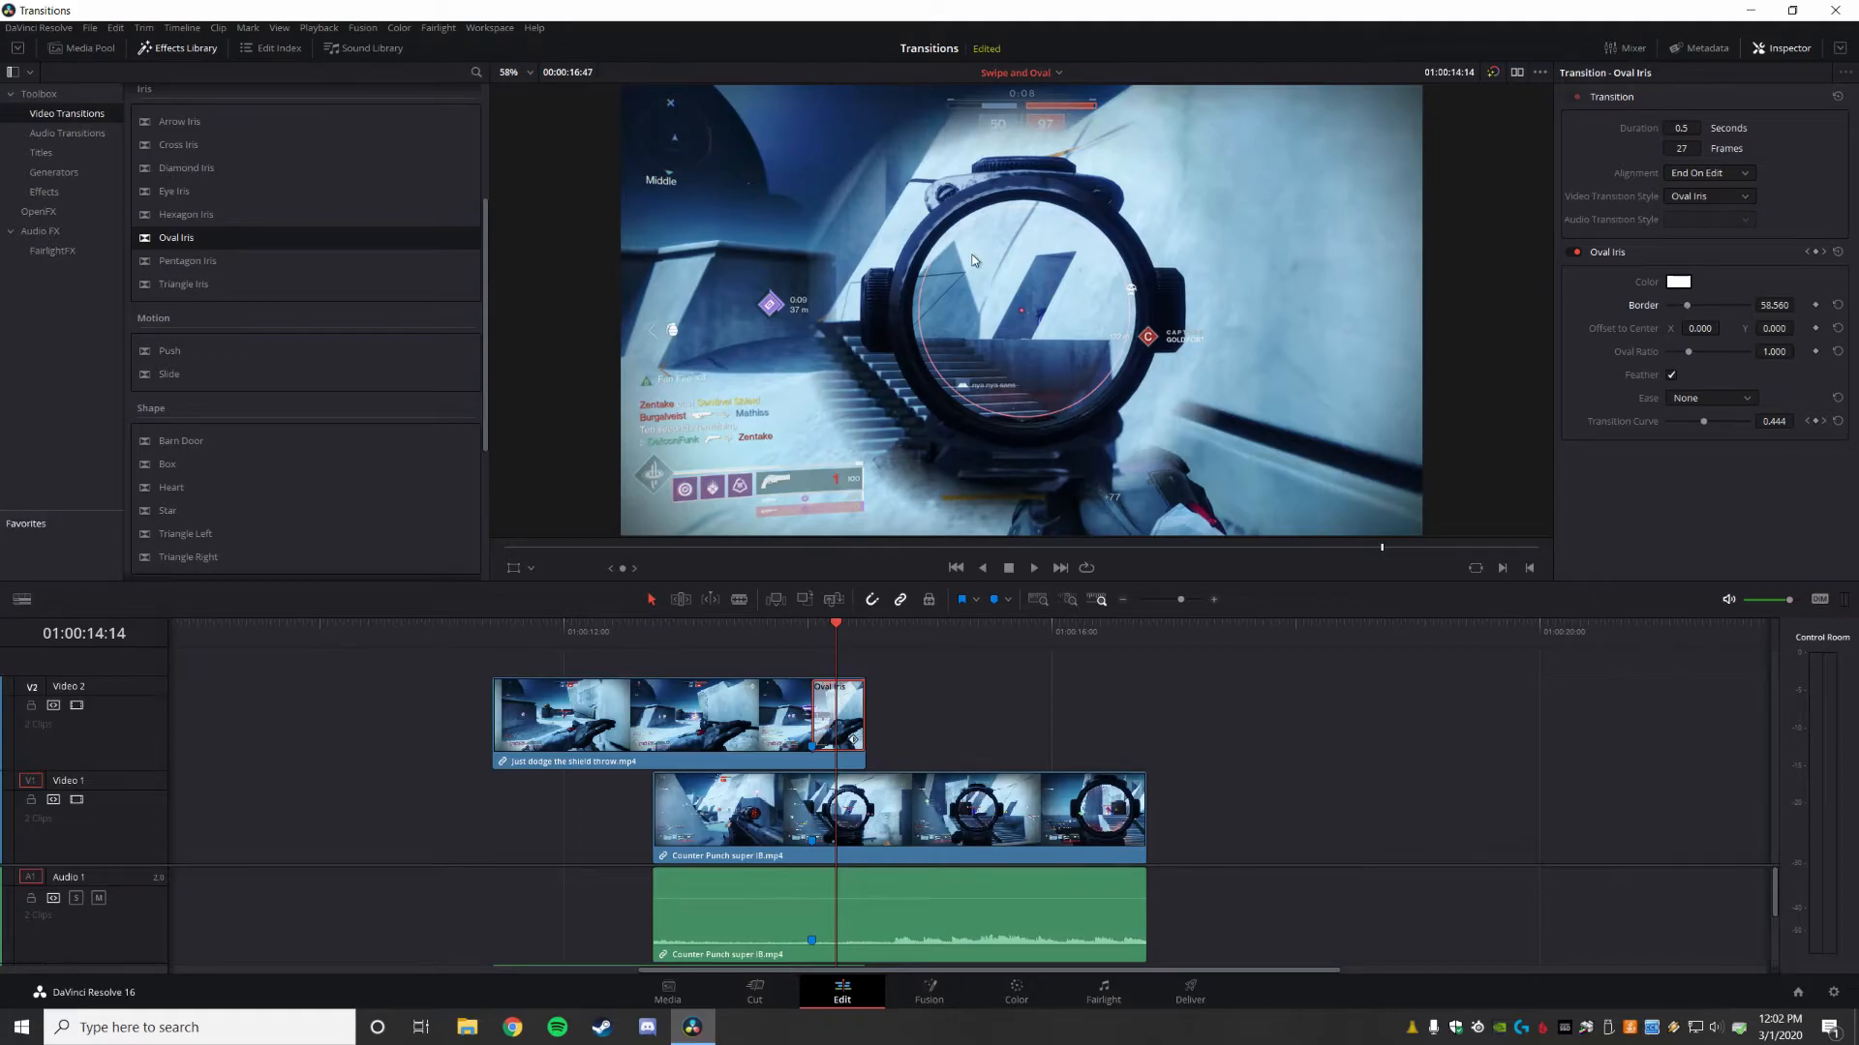
pyautogui.press('Right')
pyautogui.press('Right')
pyautogui.press('Right')
pyautogui.press('Right')
pyautogui.press('Right')
pyautogui.press('Right')
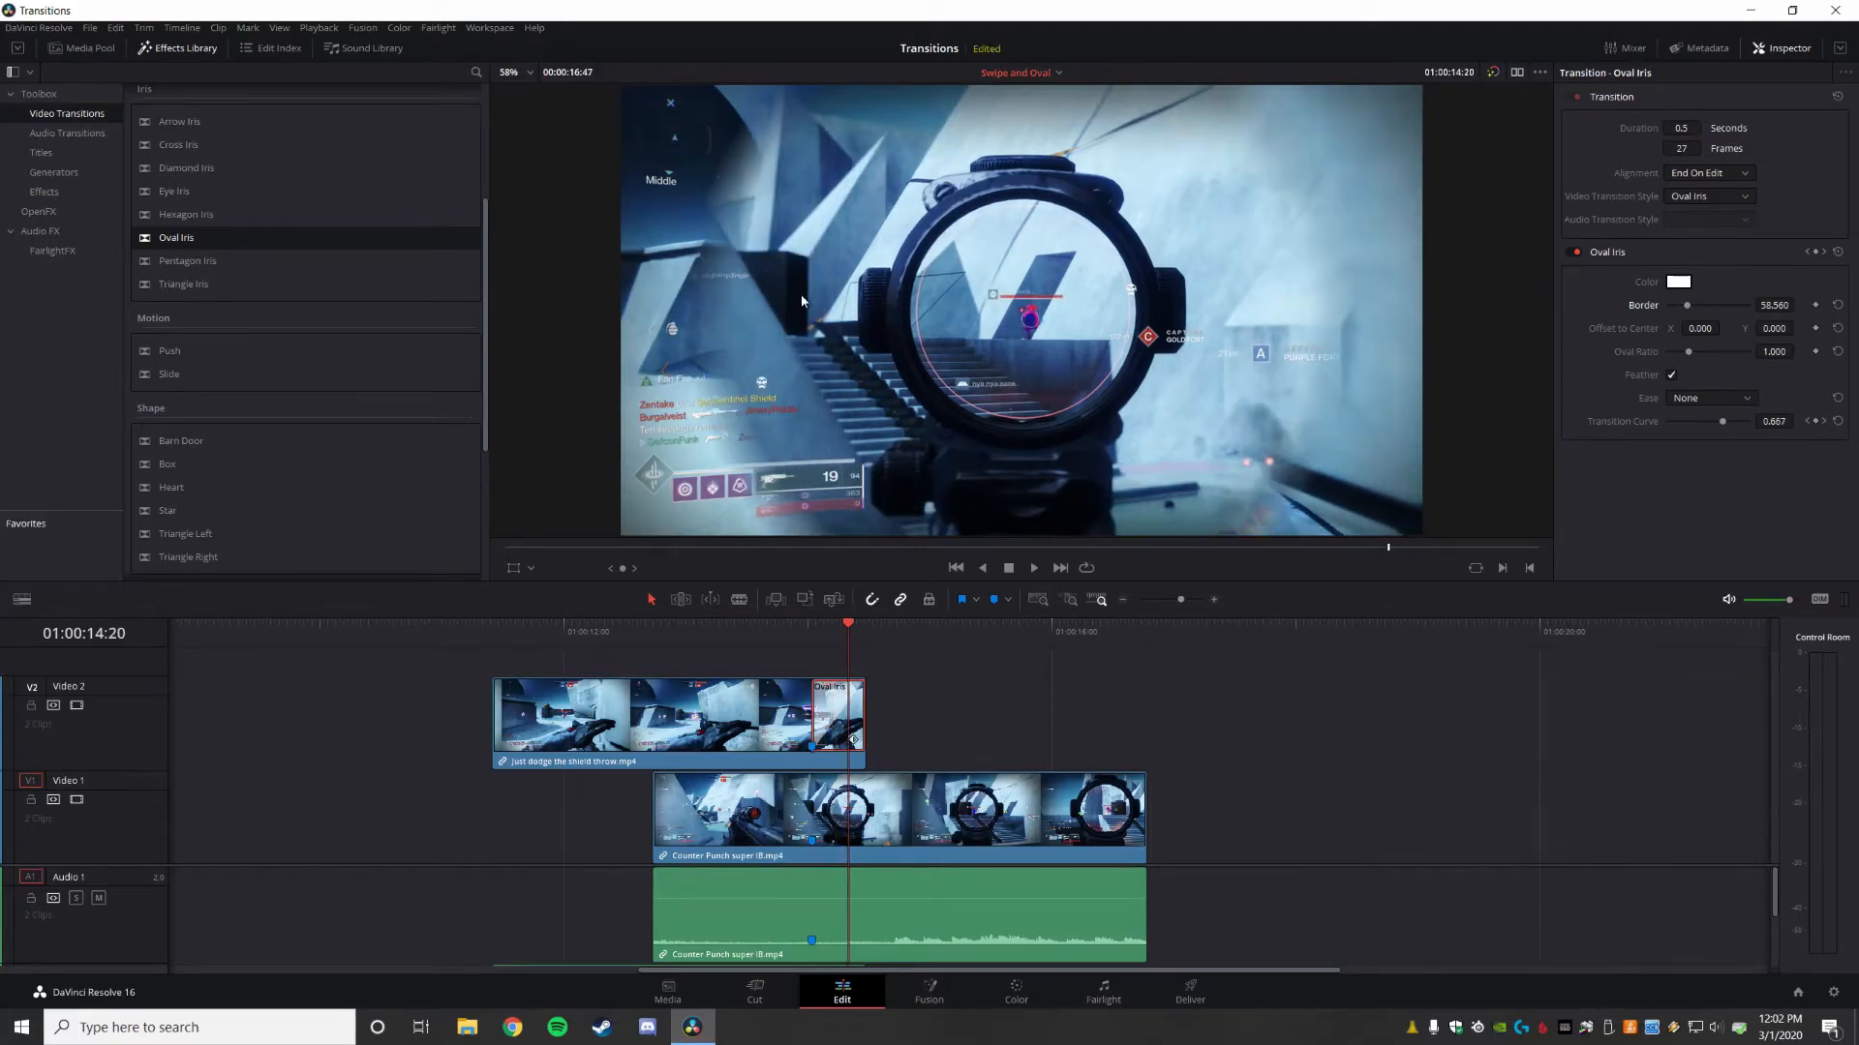
pyautogui.press('Right')
# - Set the Oval Iris ease to In & Out and play across the transition twice
pyautogui.click(1710, 398)
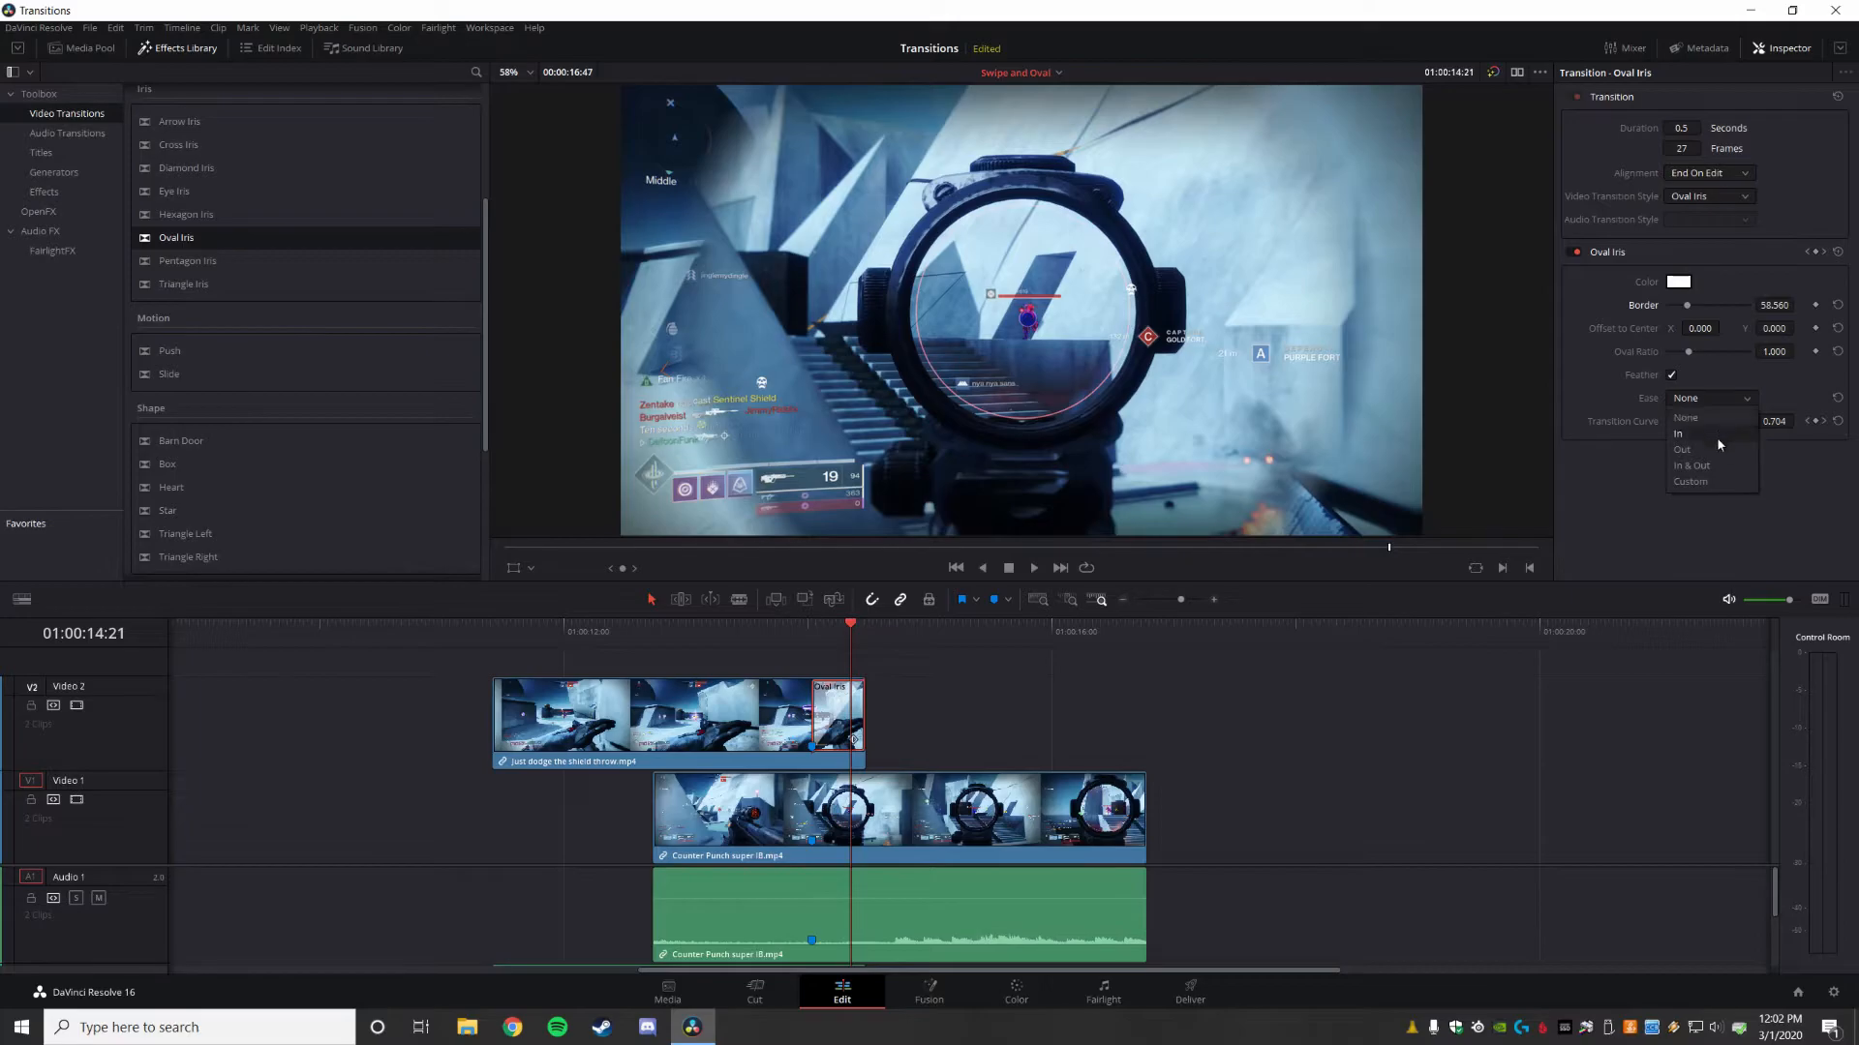
pyautogui.click(1717, 465)
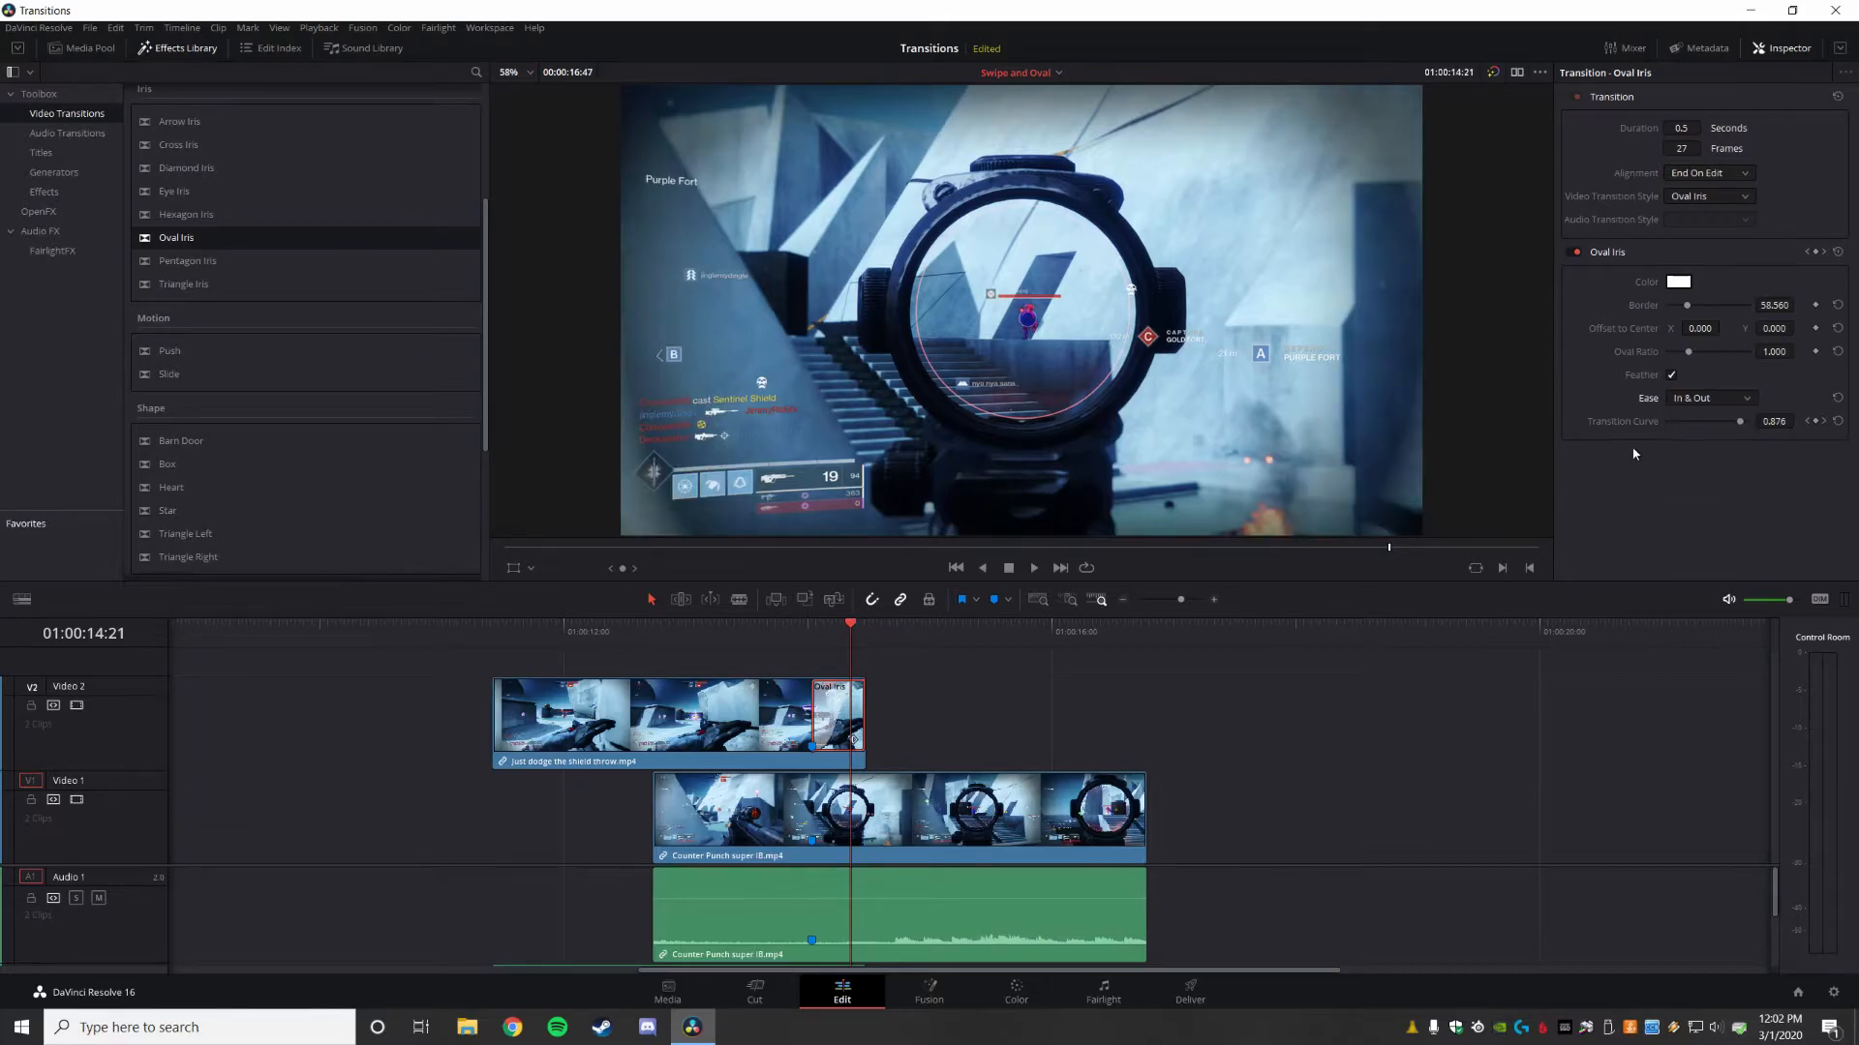
pyautogui.click(748, 637)
pyautogui.press('space')
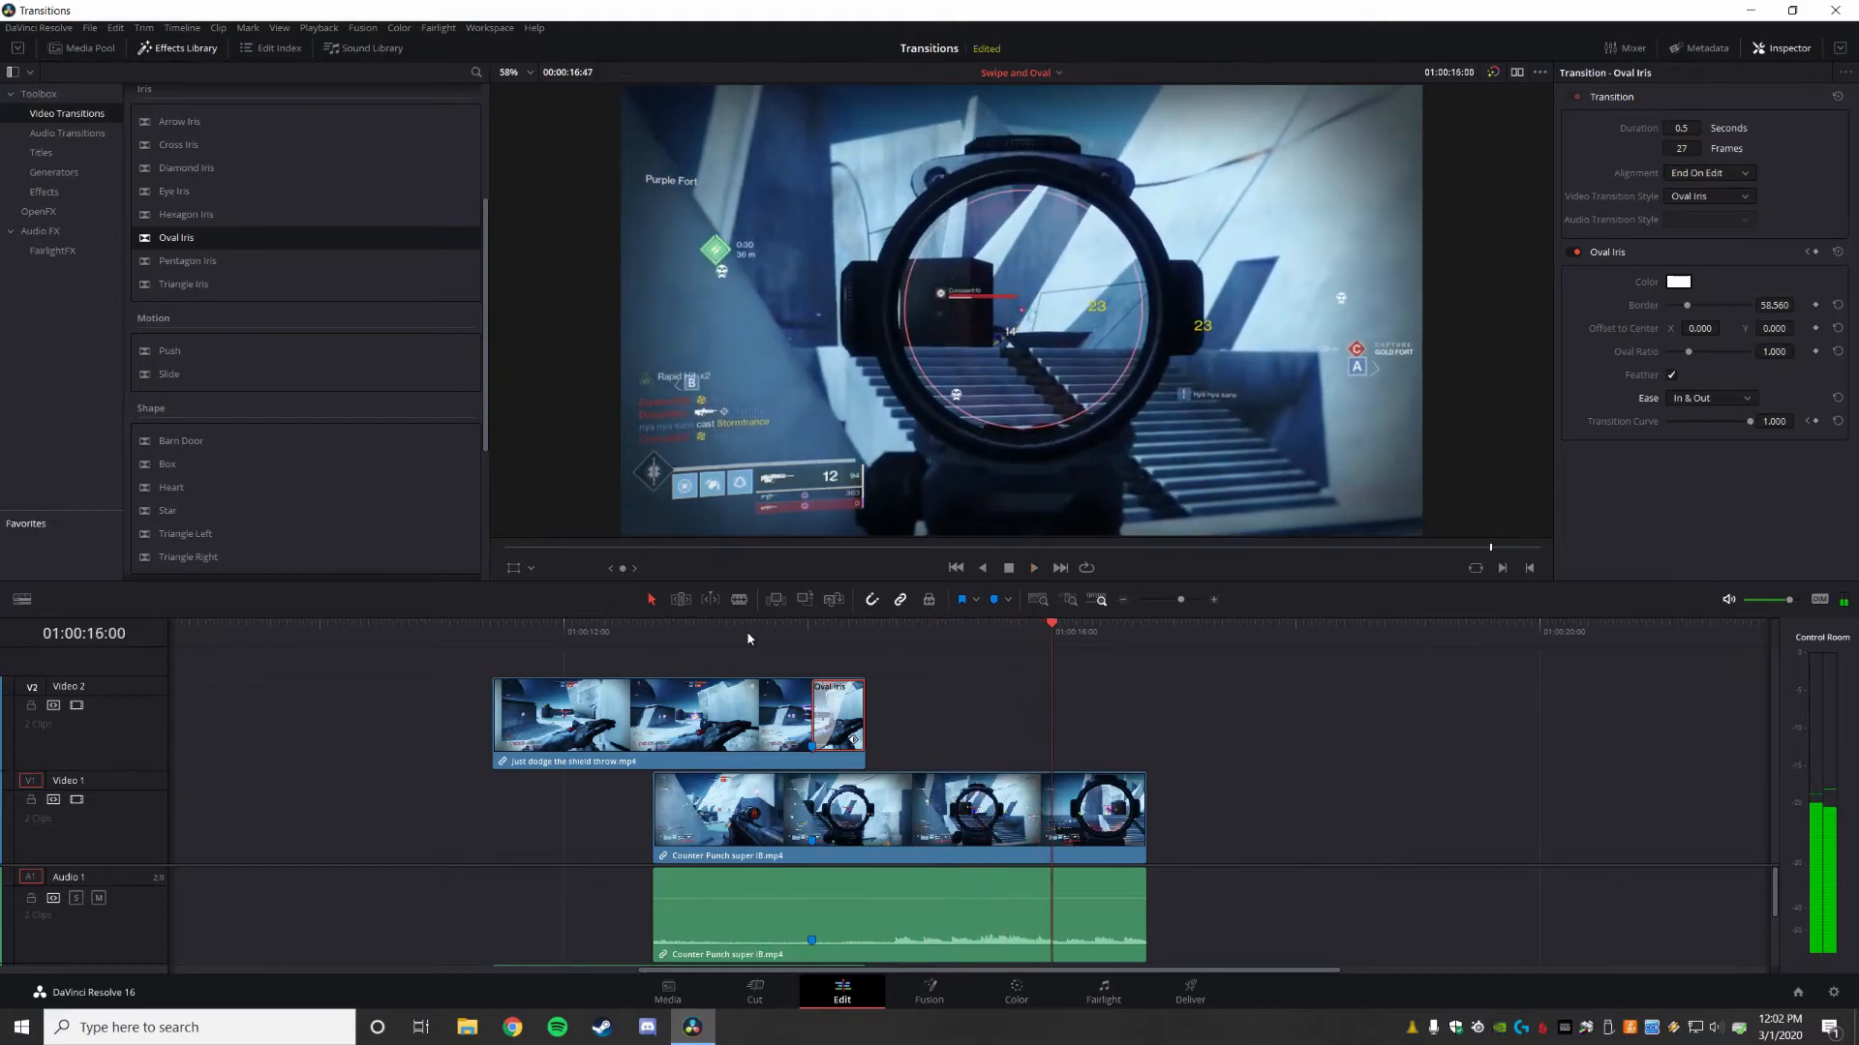
pyautogui.click(741, 633)
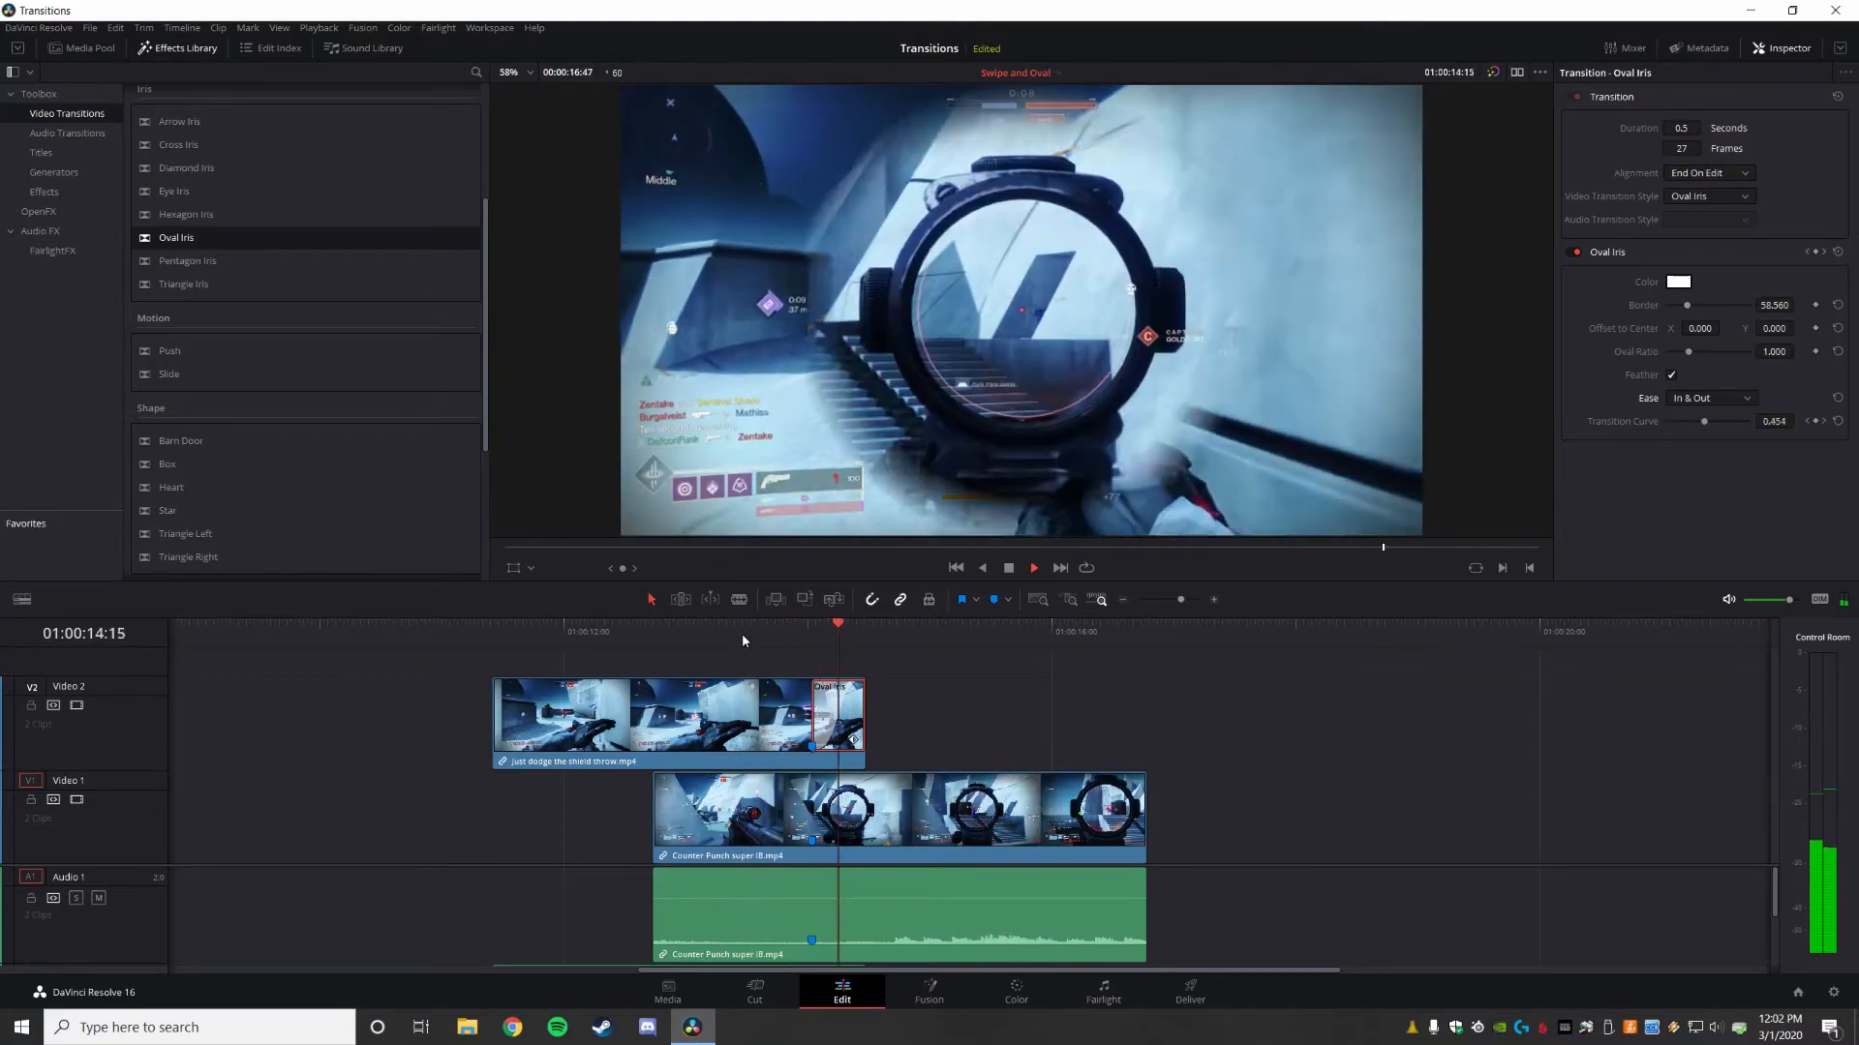
pyautogui.press('space')
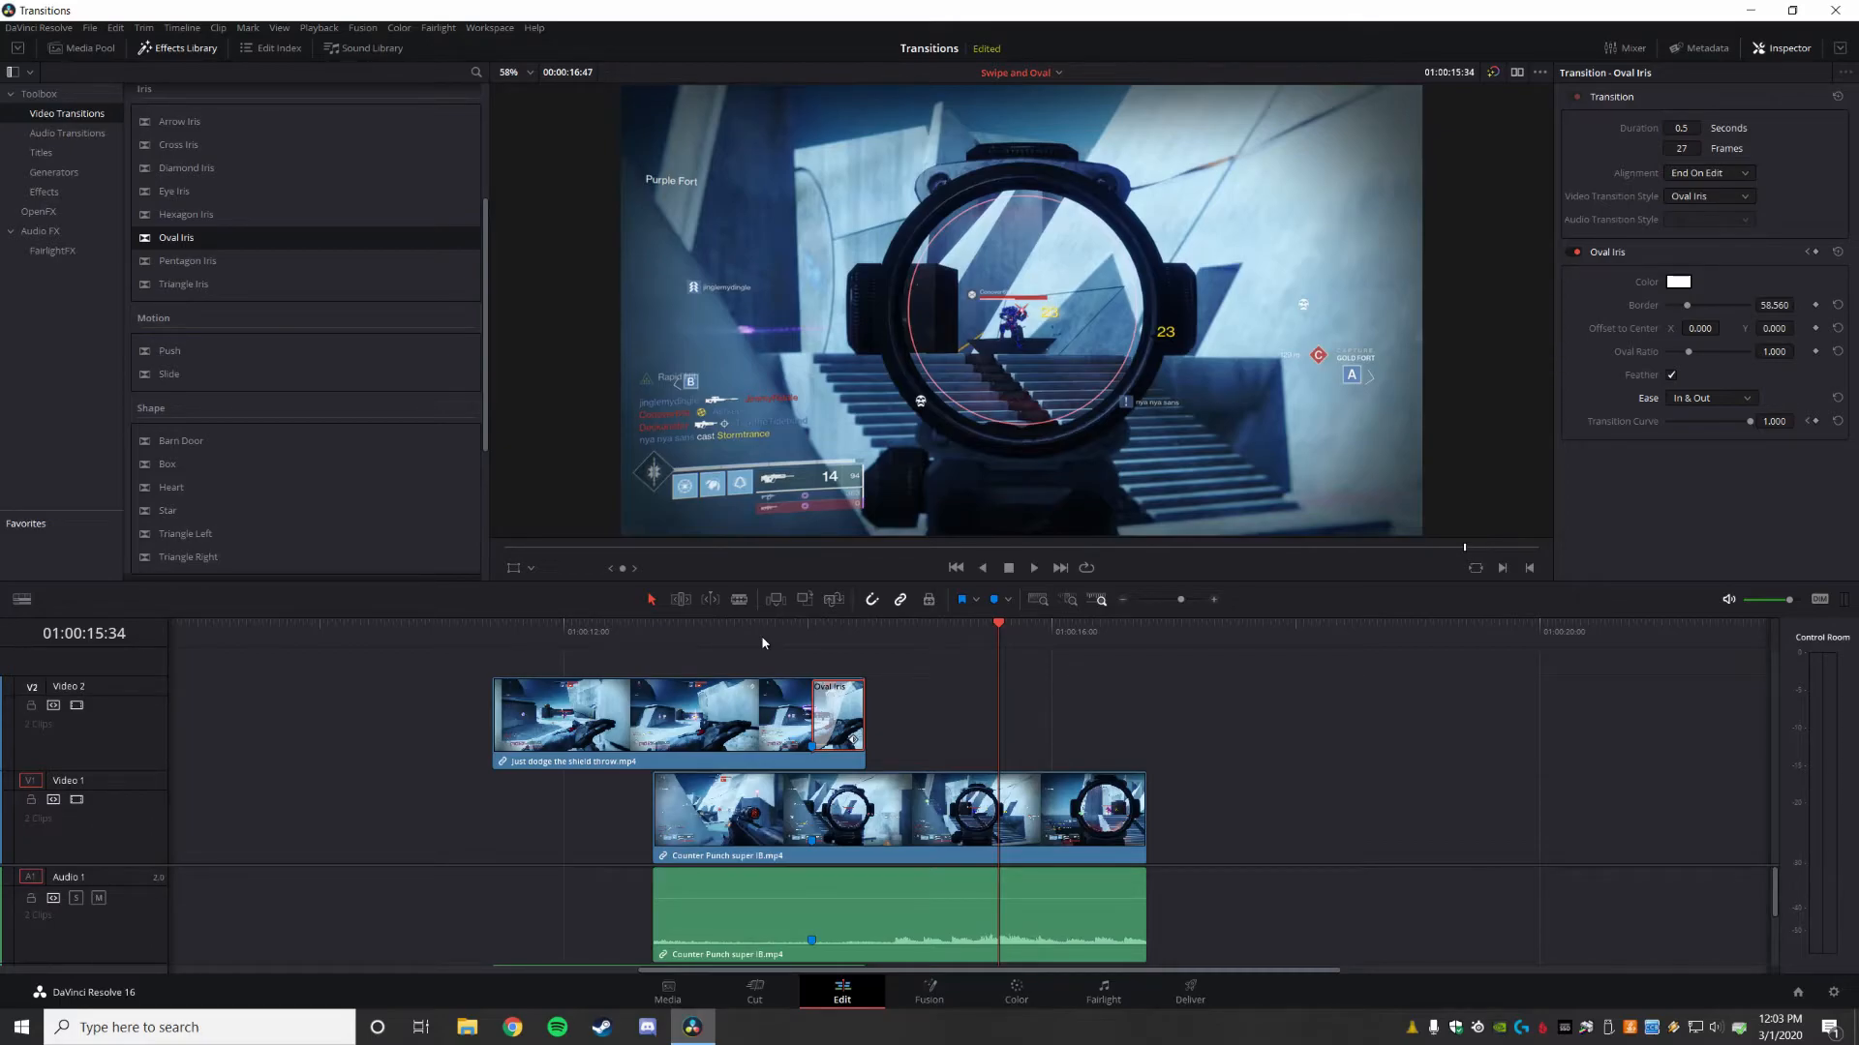
# - Open the L Cut timeline and play its two HC anti super.mp4 clips from the start
pyautogui.click(687, 989)
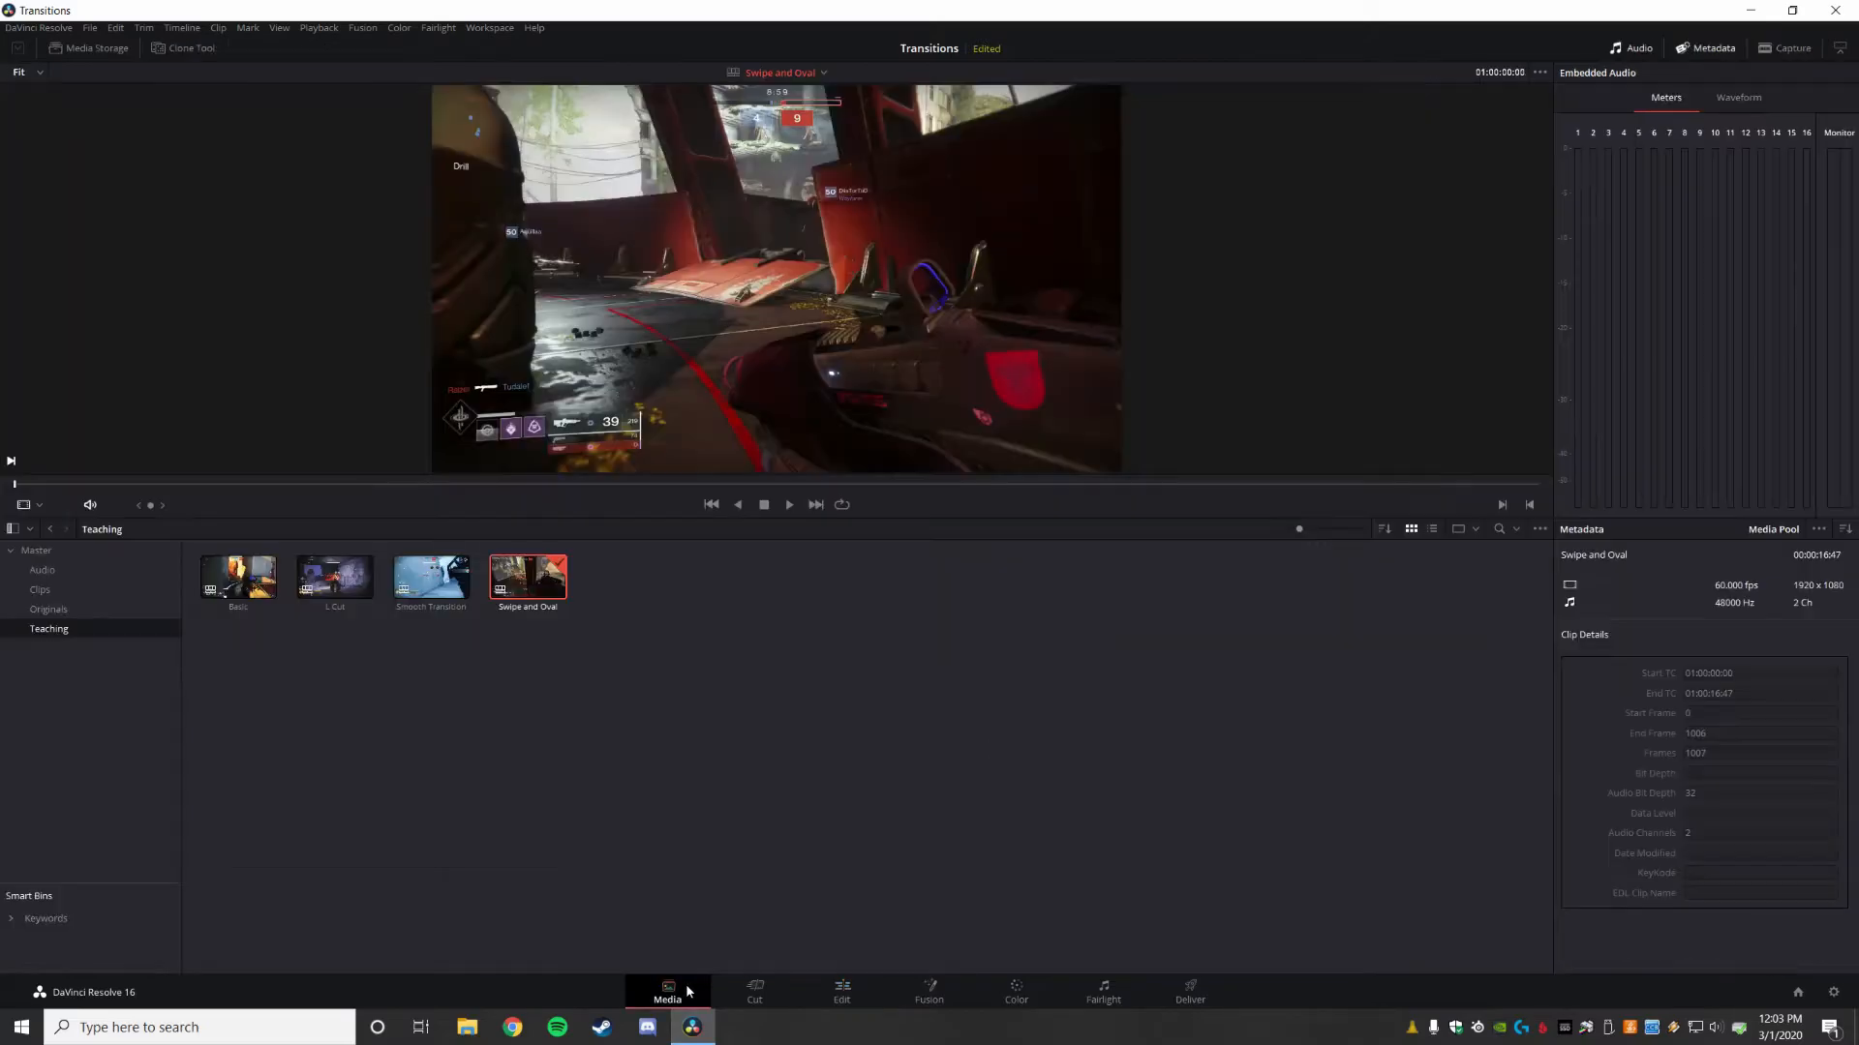
pyautogui.doubleClick(331, 588)
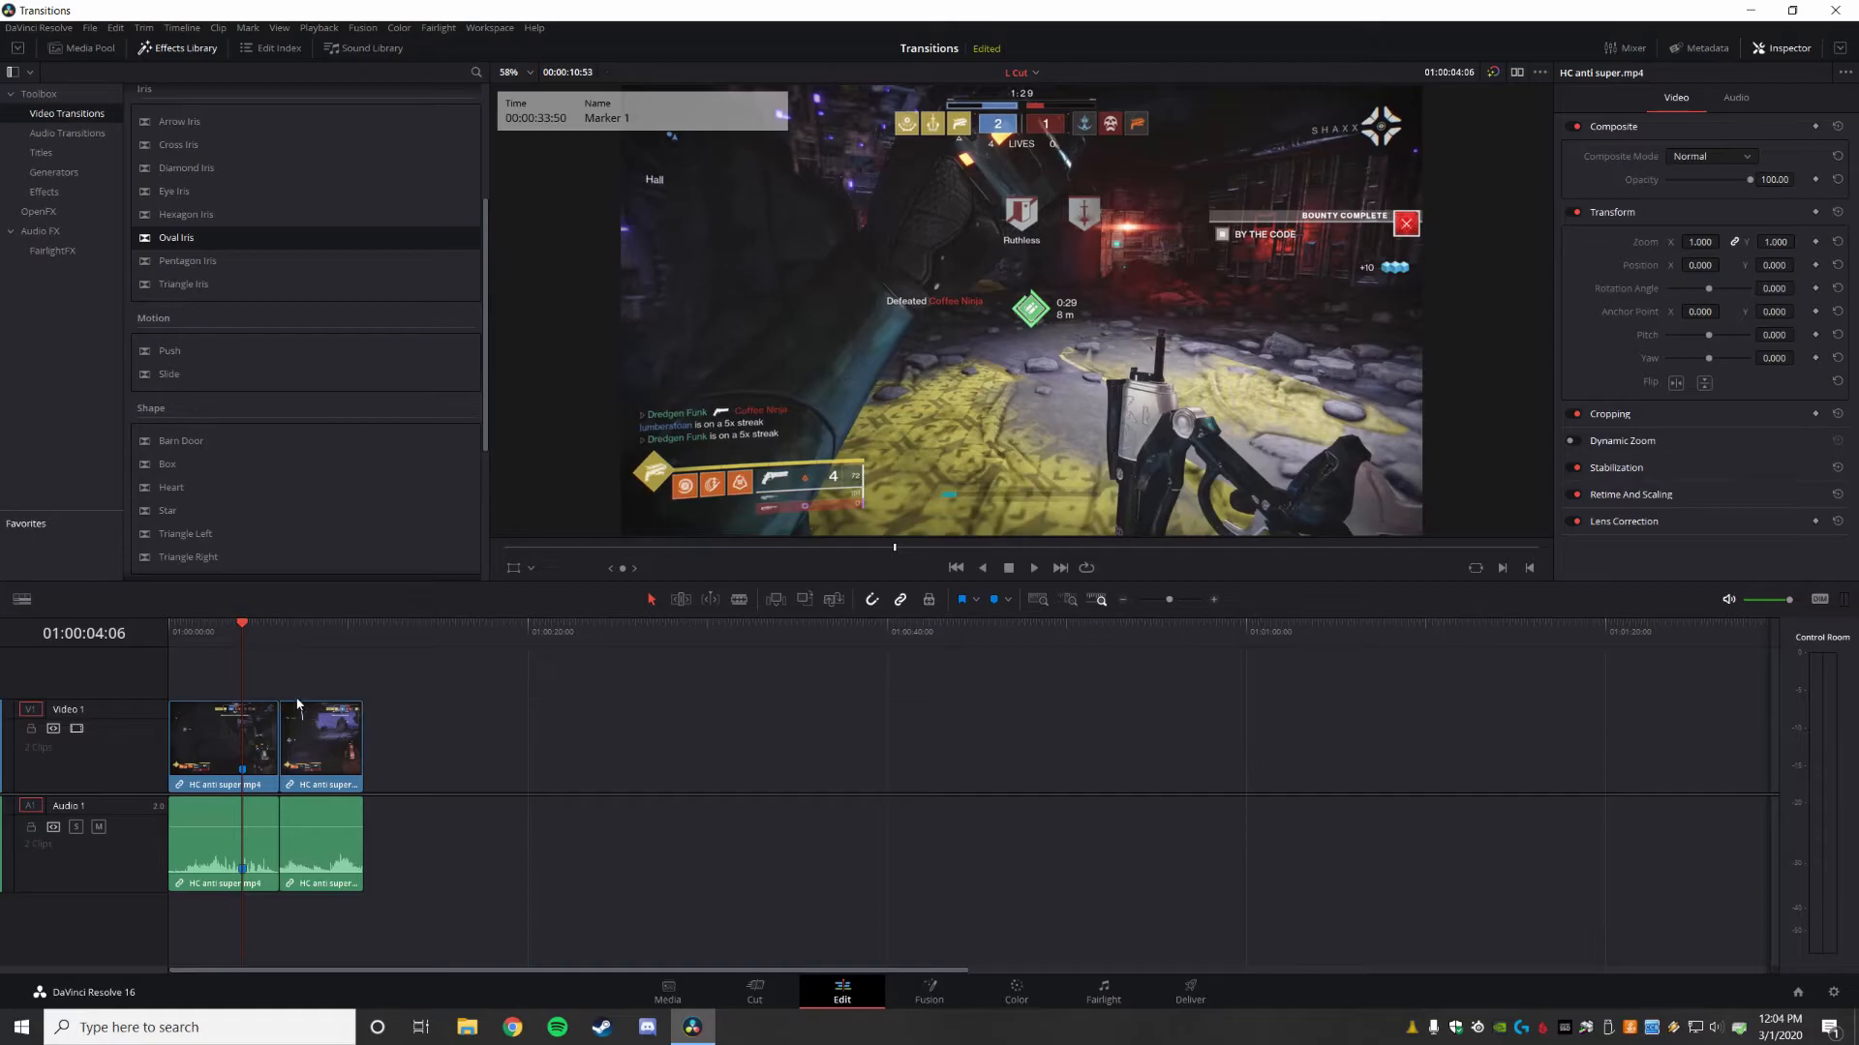
pyautogui.moveTo(188, 632); pyautogui.dragTo(168, 635)
pyautogui.press('space')
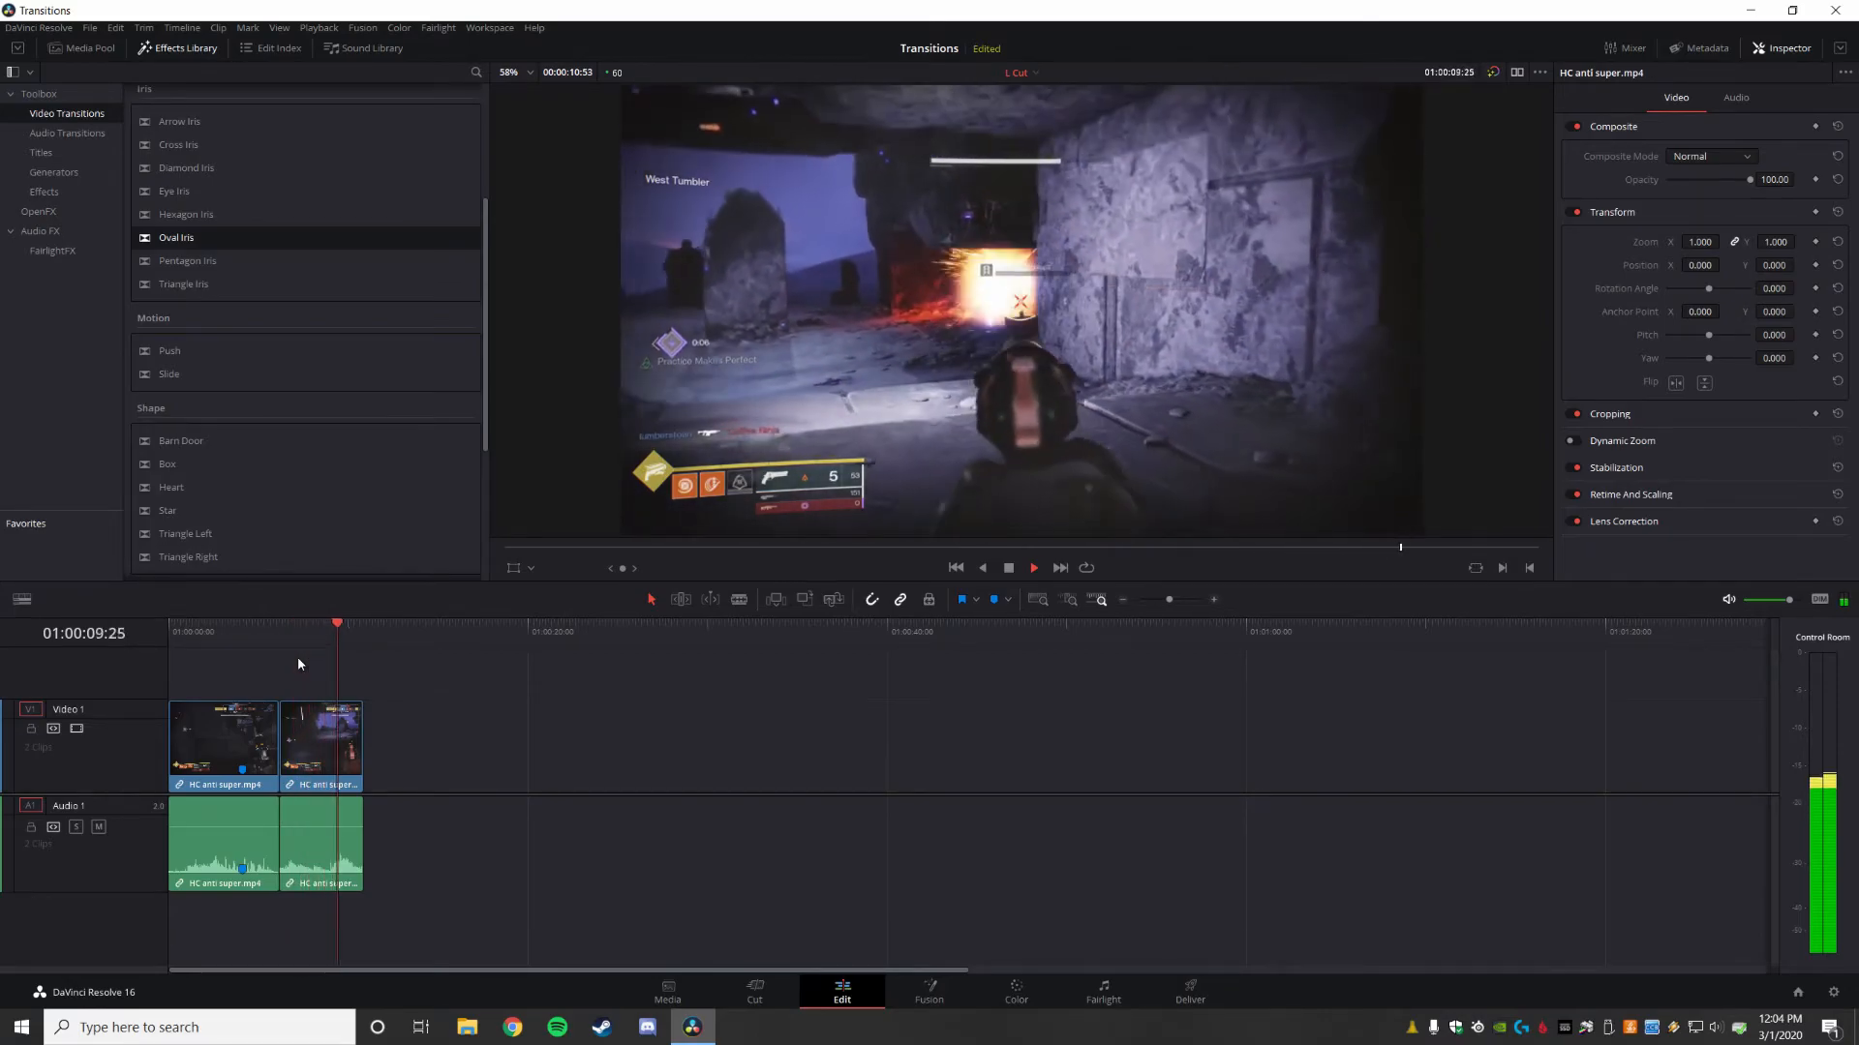
pyautogui.press('space')
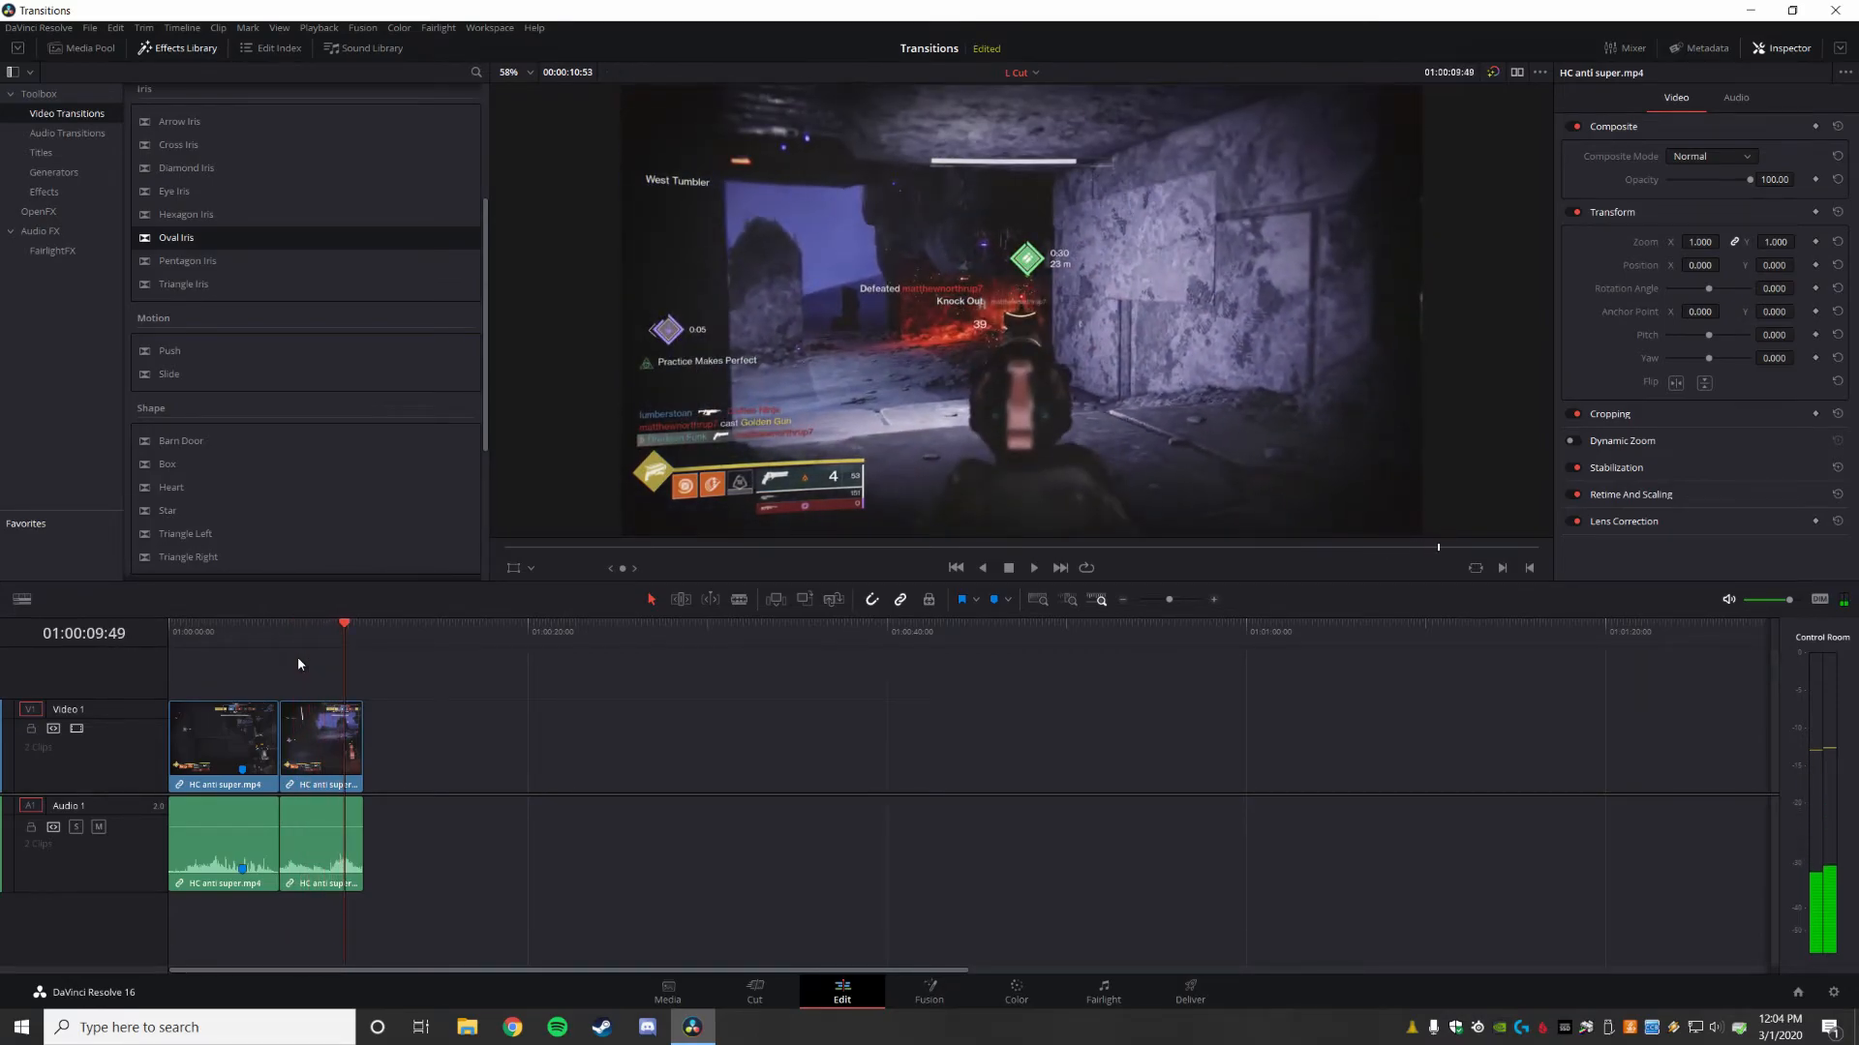
# - Move the second HC anti super.mp4 clip up to Video 2, starting at the first clip's marker at 01:00:04:06
pyautogui.click(246, 636)
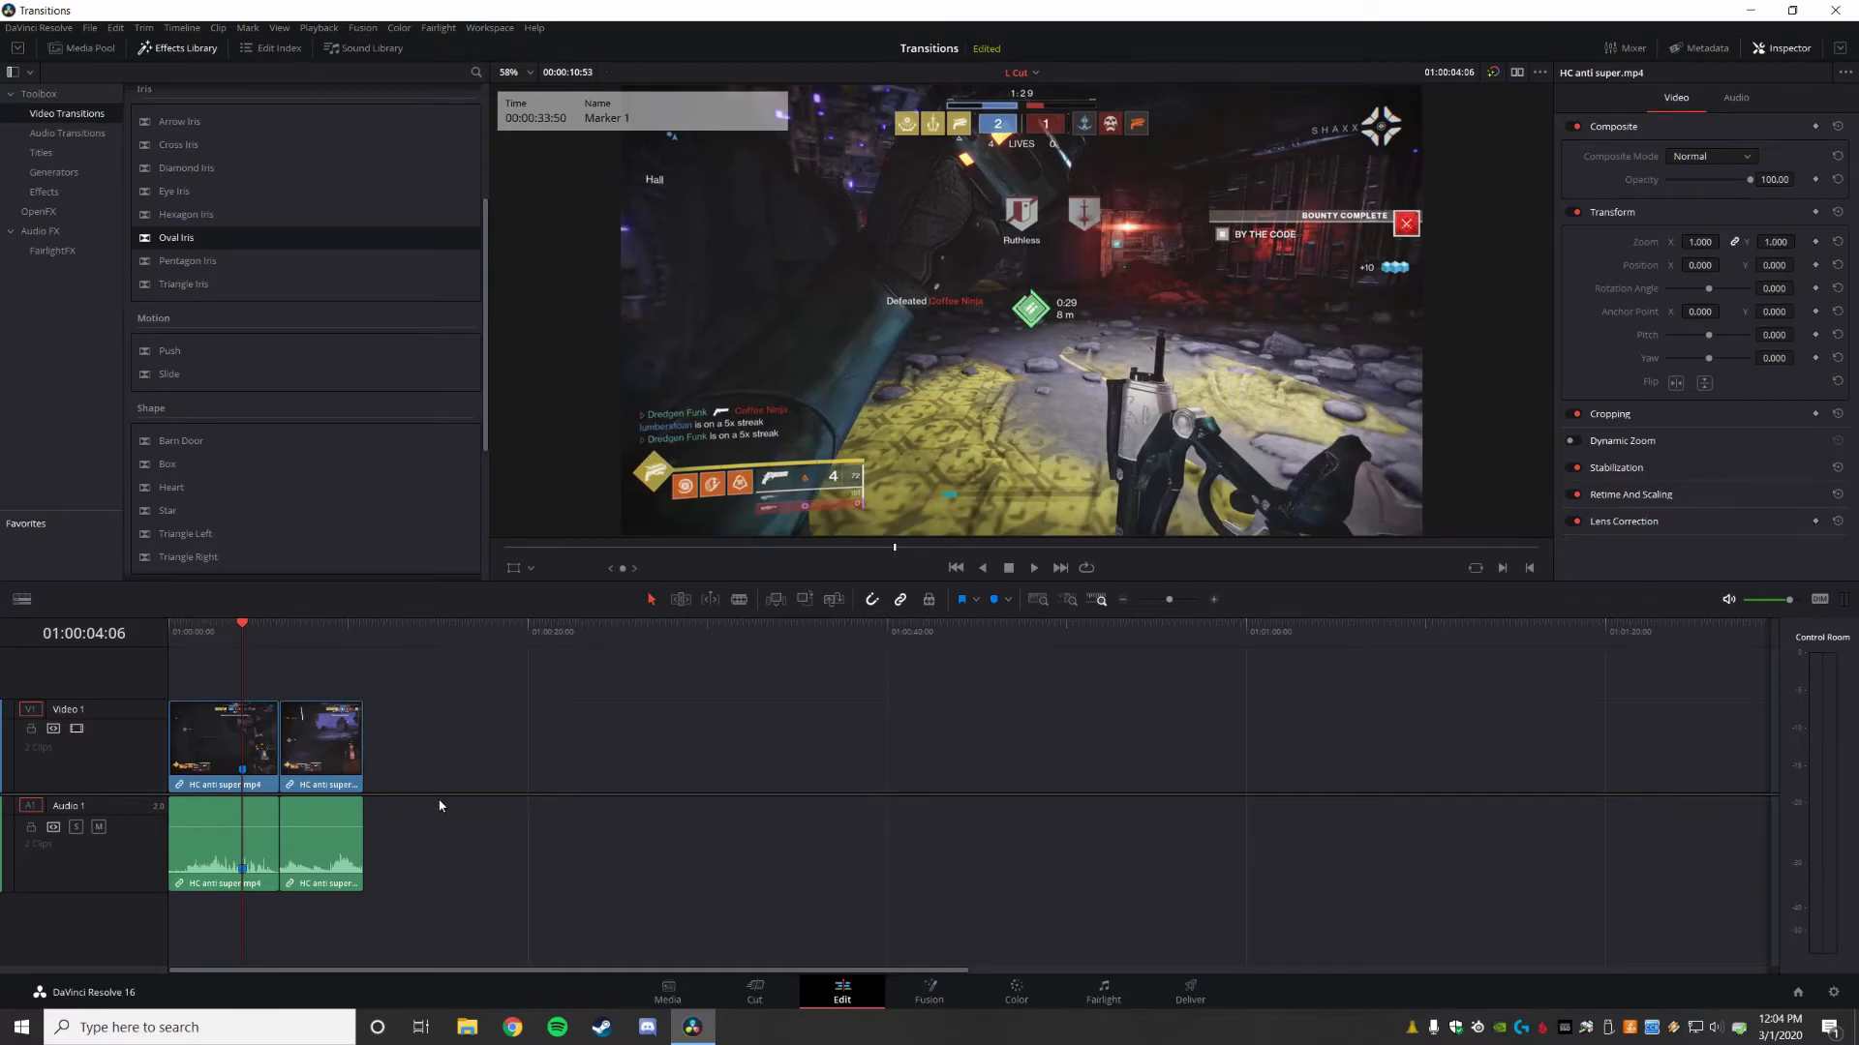
pyautogui.click(320, 734)
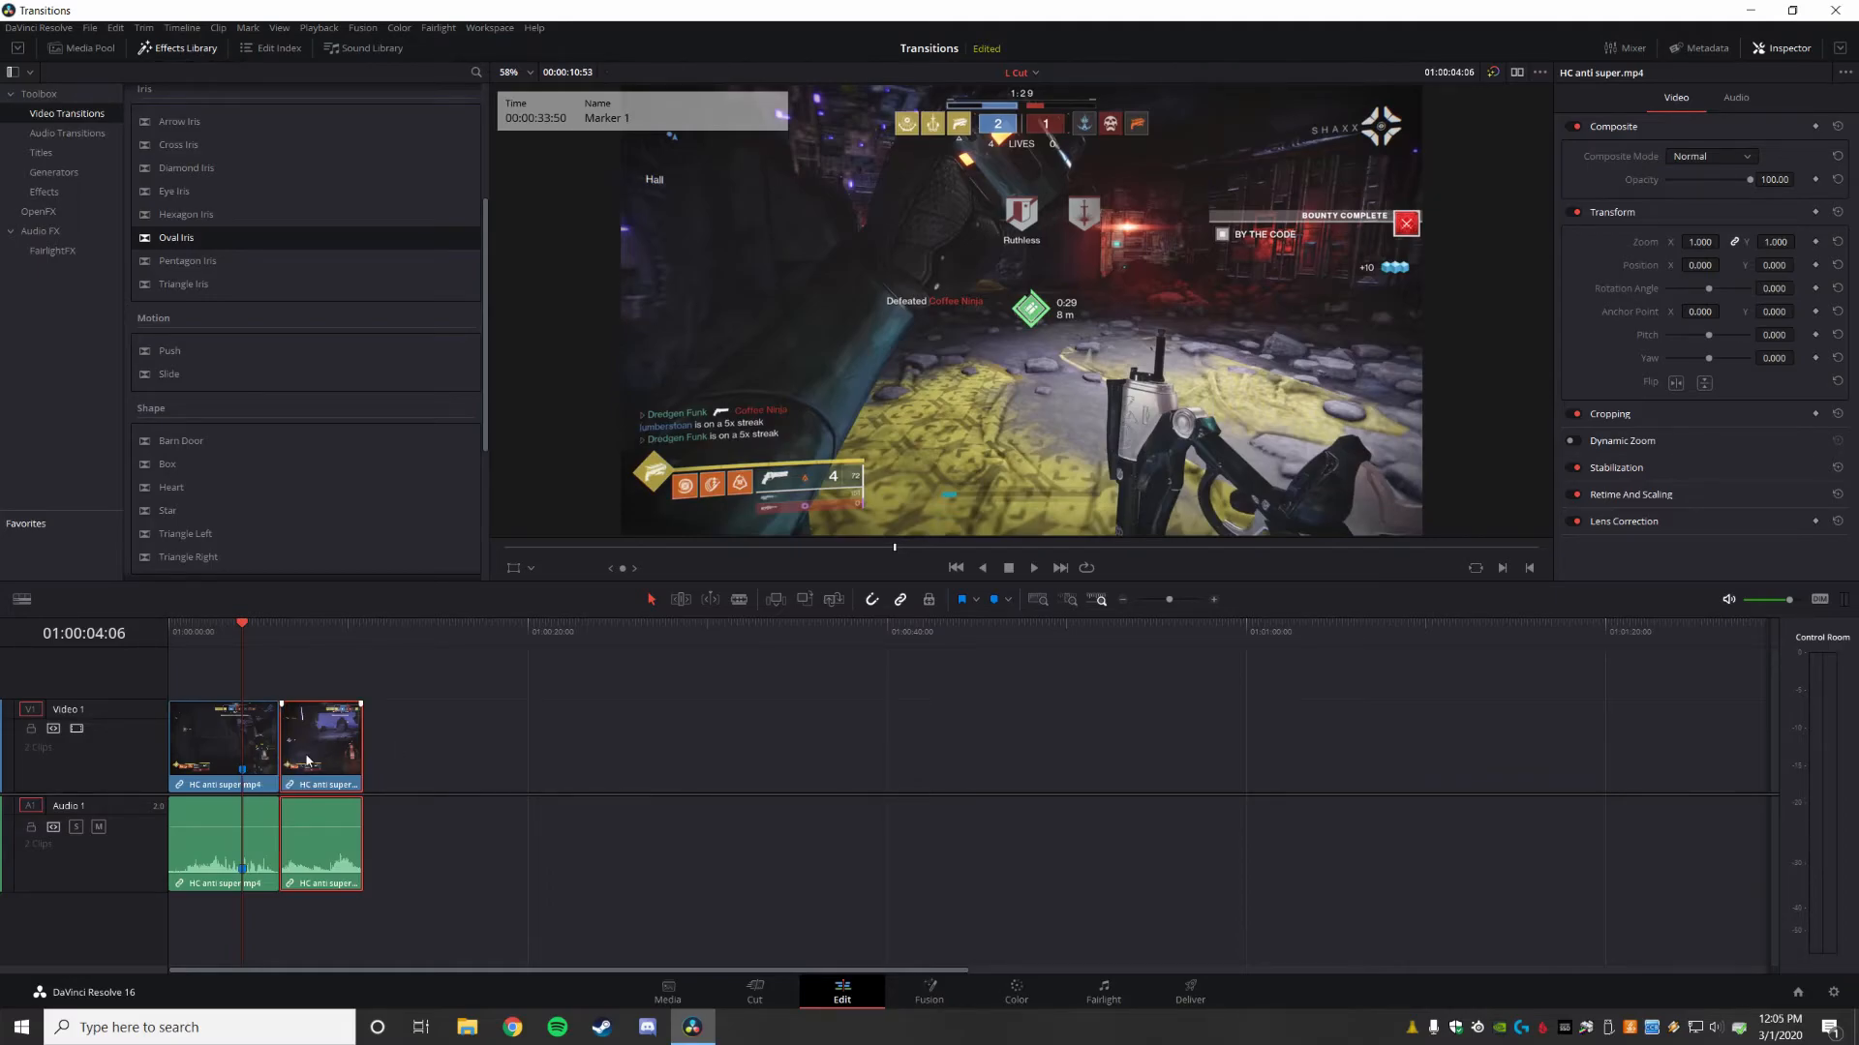
pyautogui.moveTo(331, 745); pyautogui.dragTo(299, 687)
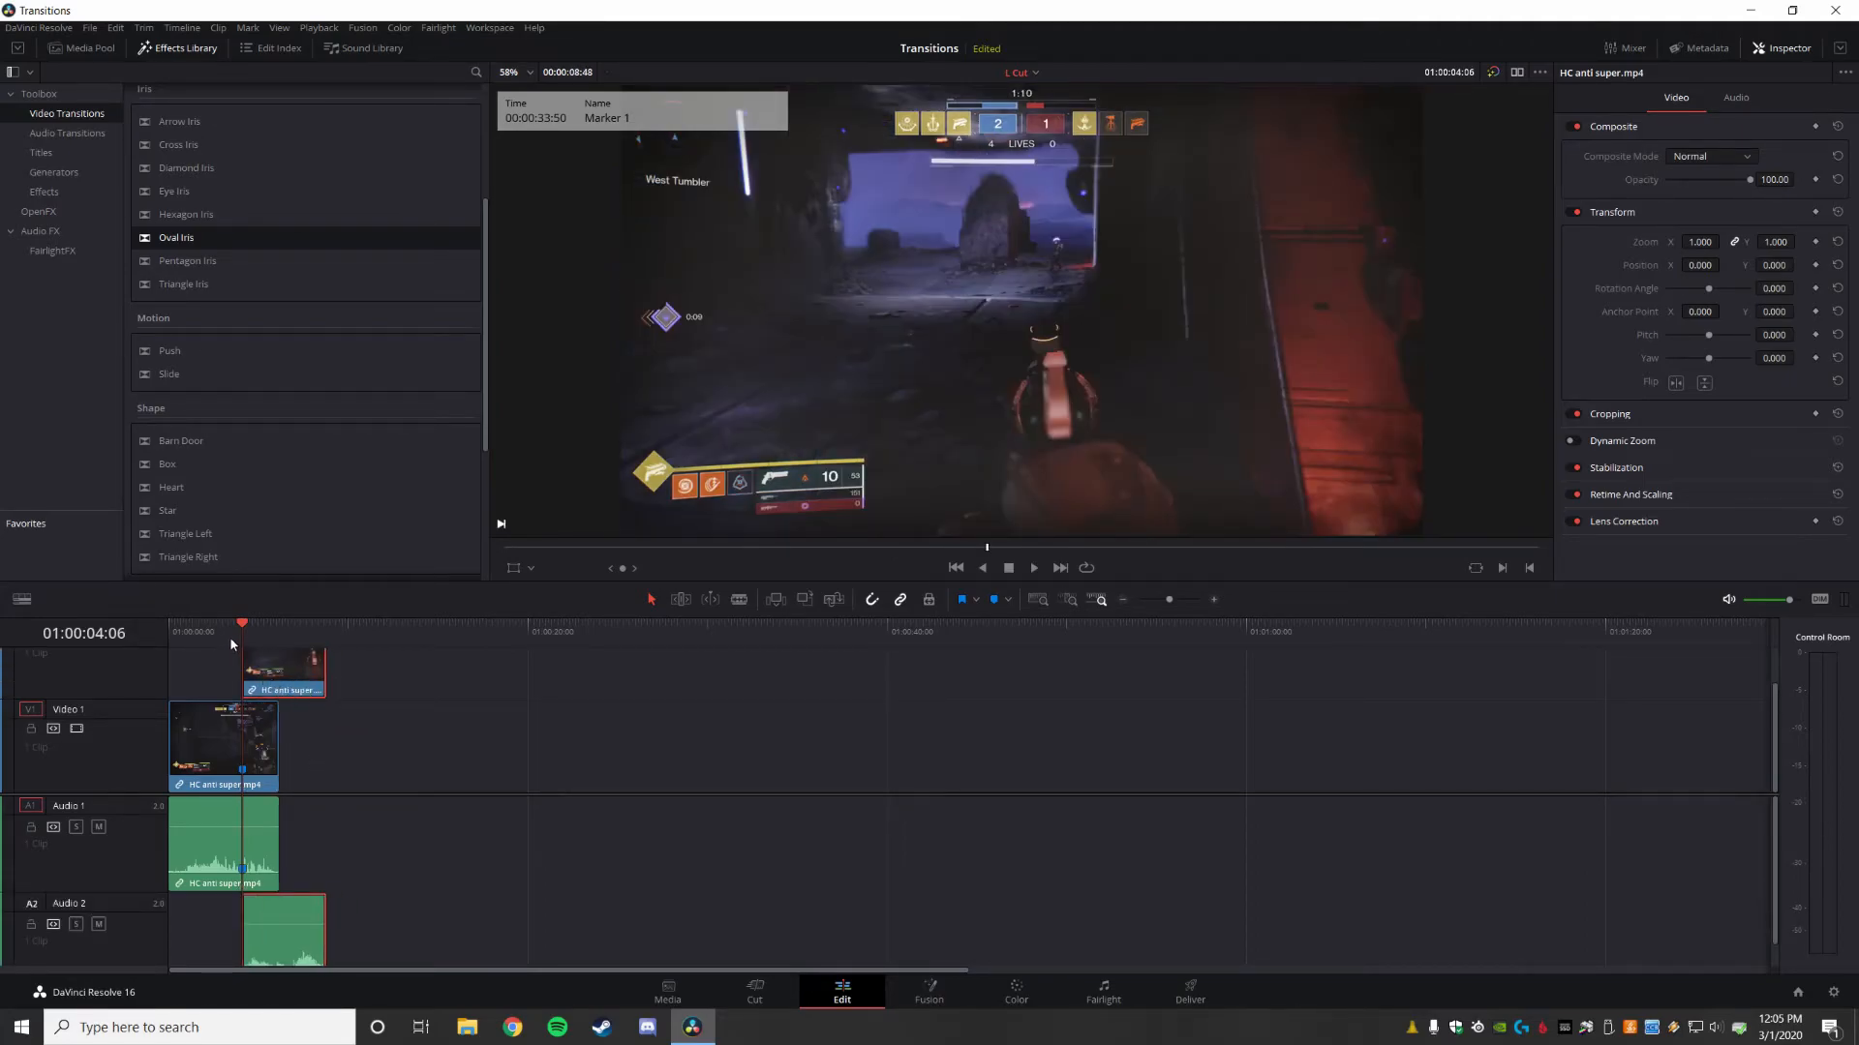
# - Add a 57-frame Smooth Cut to the start of the Video 2 clip and fade in its Audio 2 over the same span
pyautogui.scroll(2, 329, 734)
pyautogui.scroll(3, 259, 386)
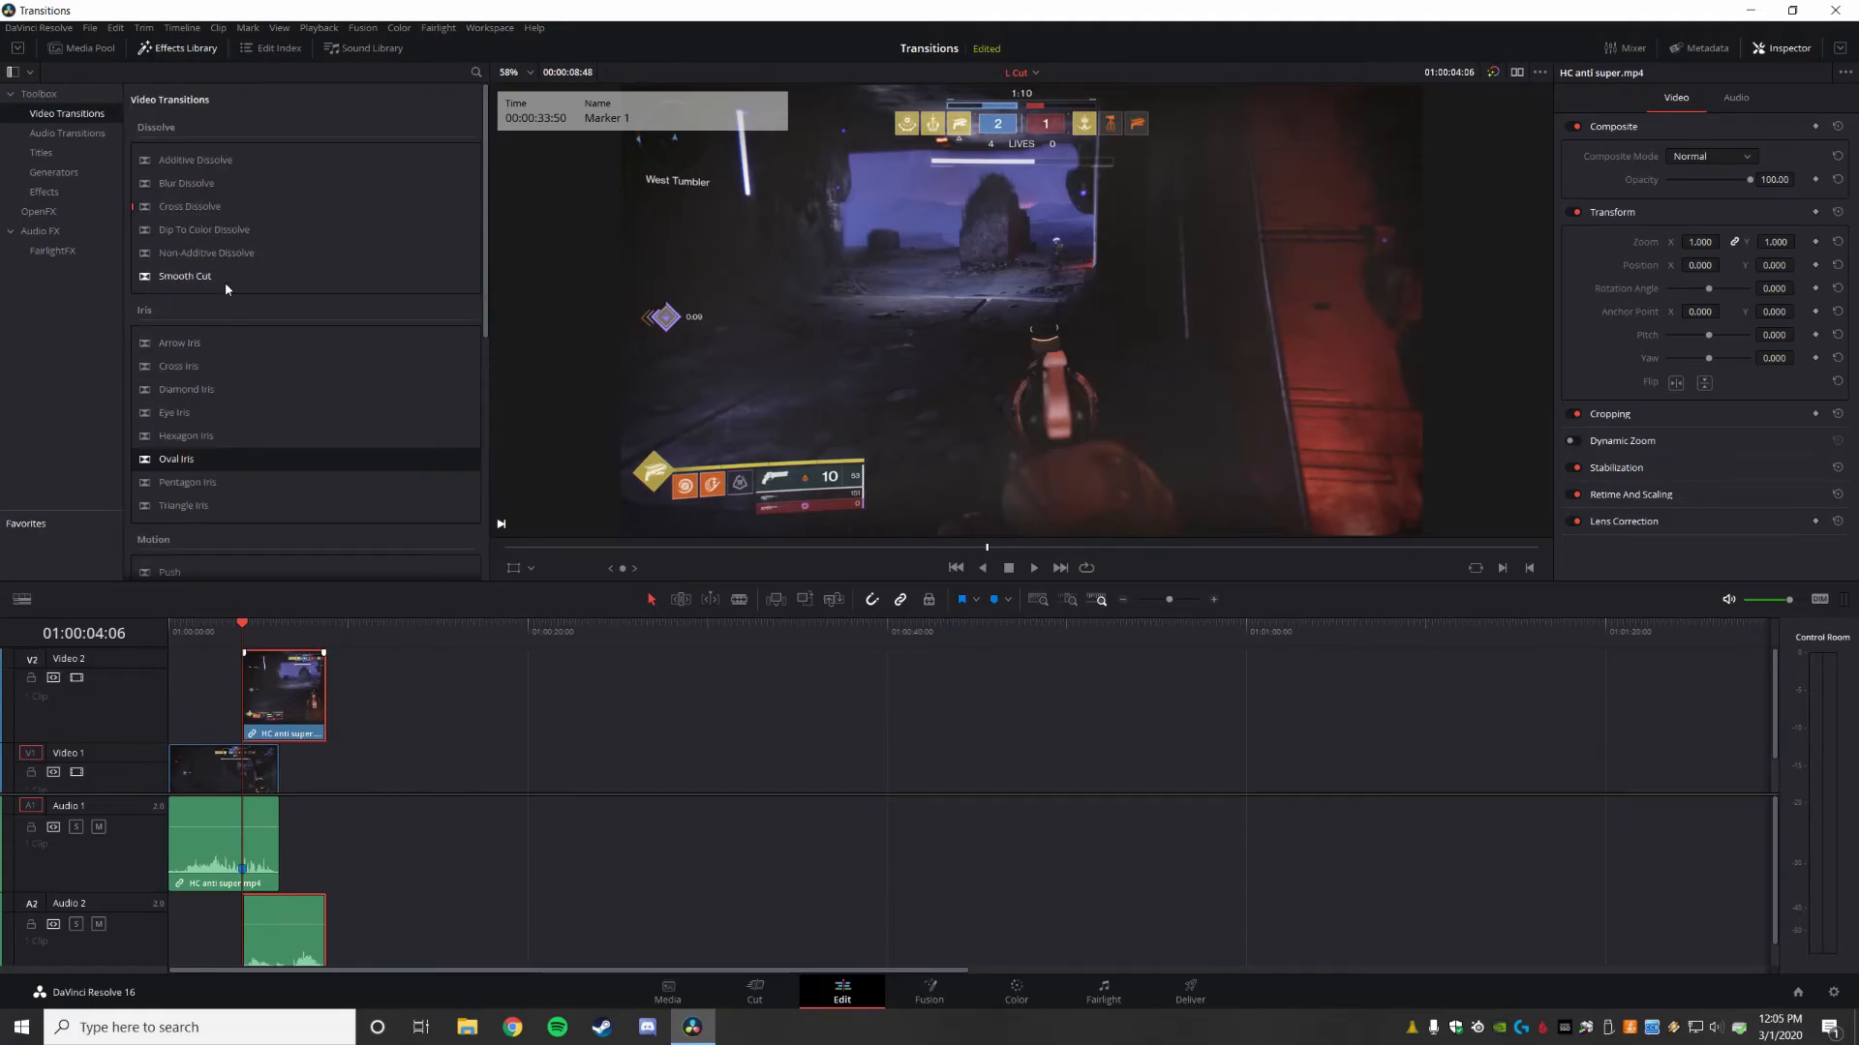
pyautogui.moveTo(224, 281); pyautogui.dragTo(258, 688)
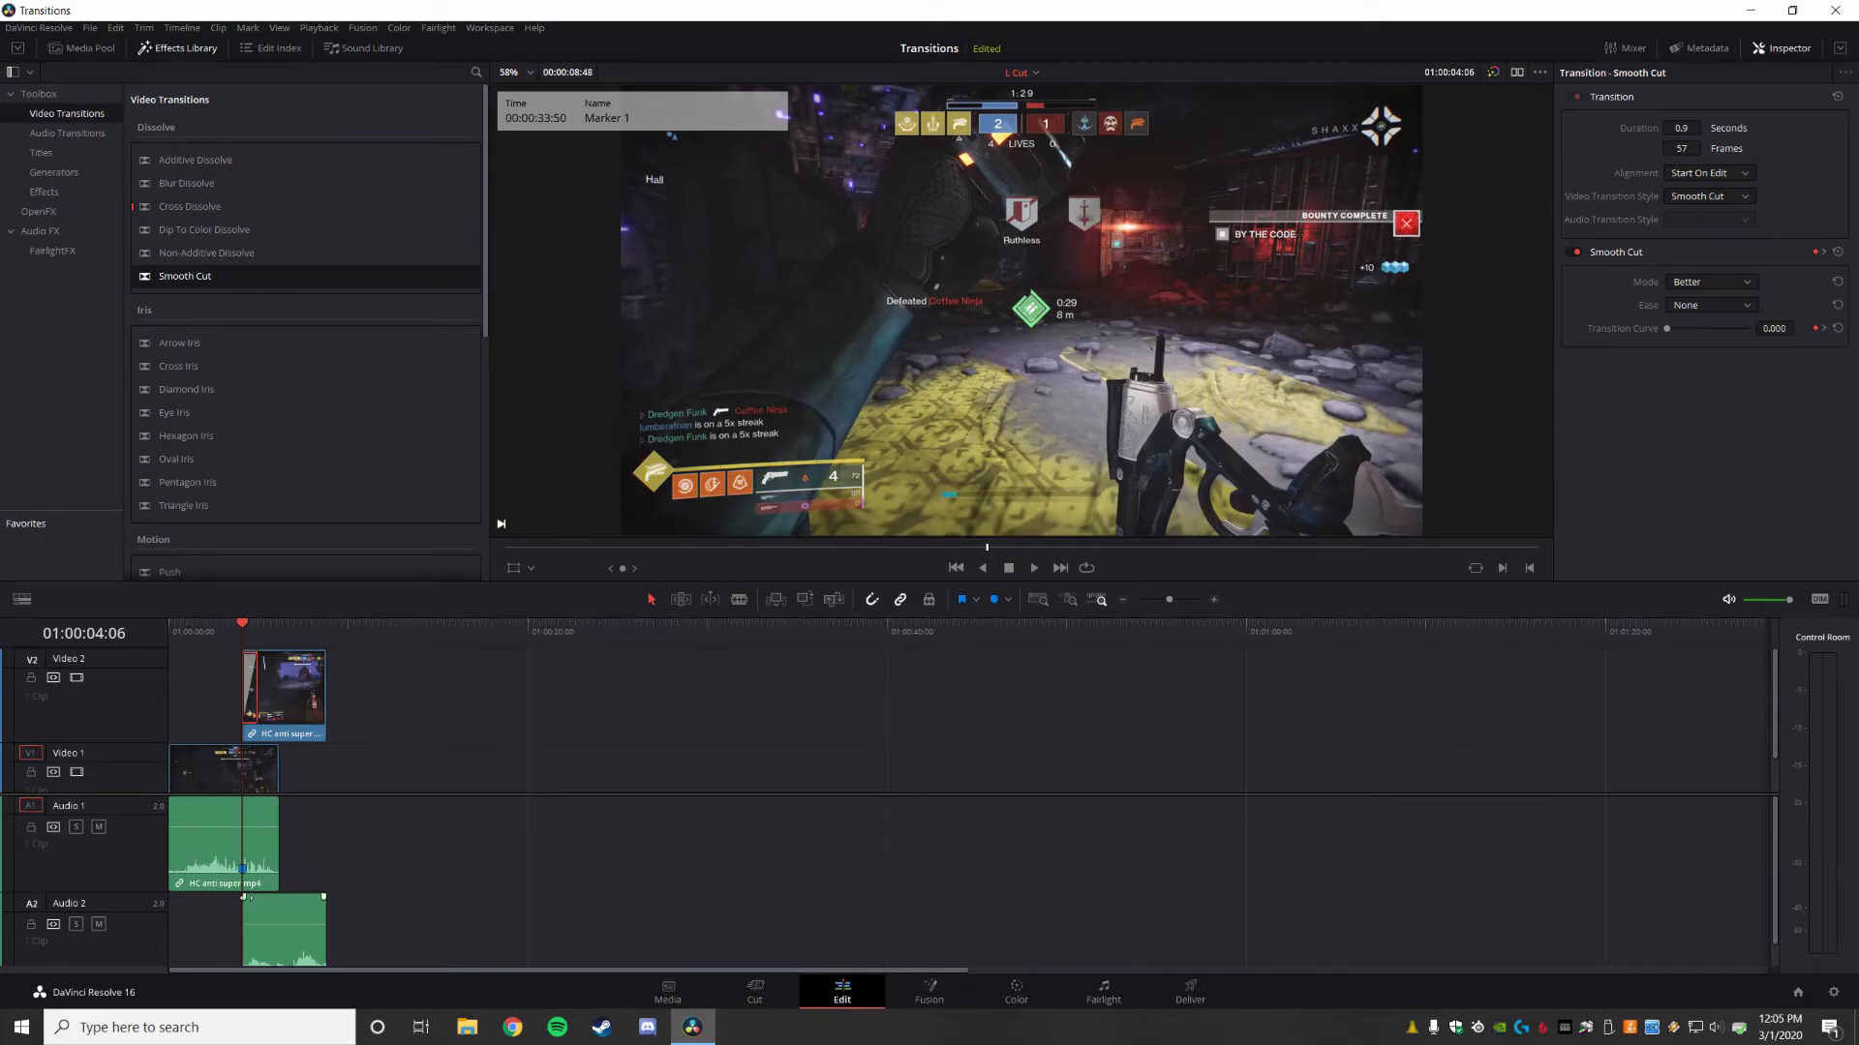
pyautogui.moveTo(245, 897); pyautogui.dragTo(259, 898)
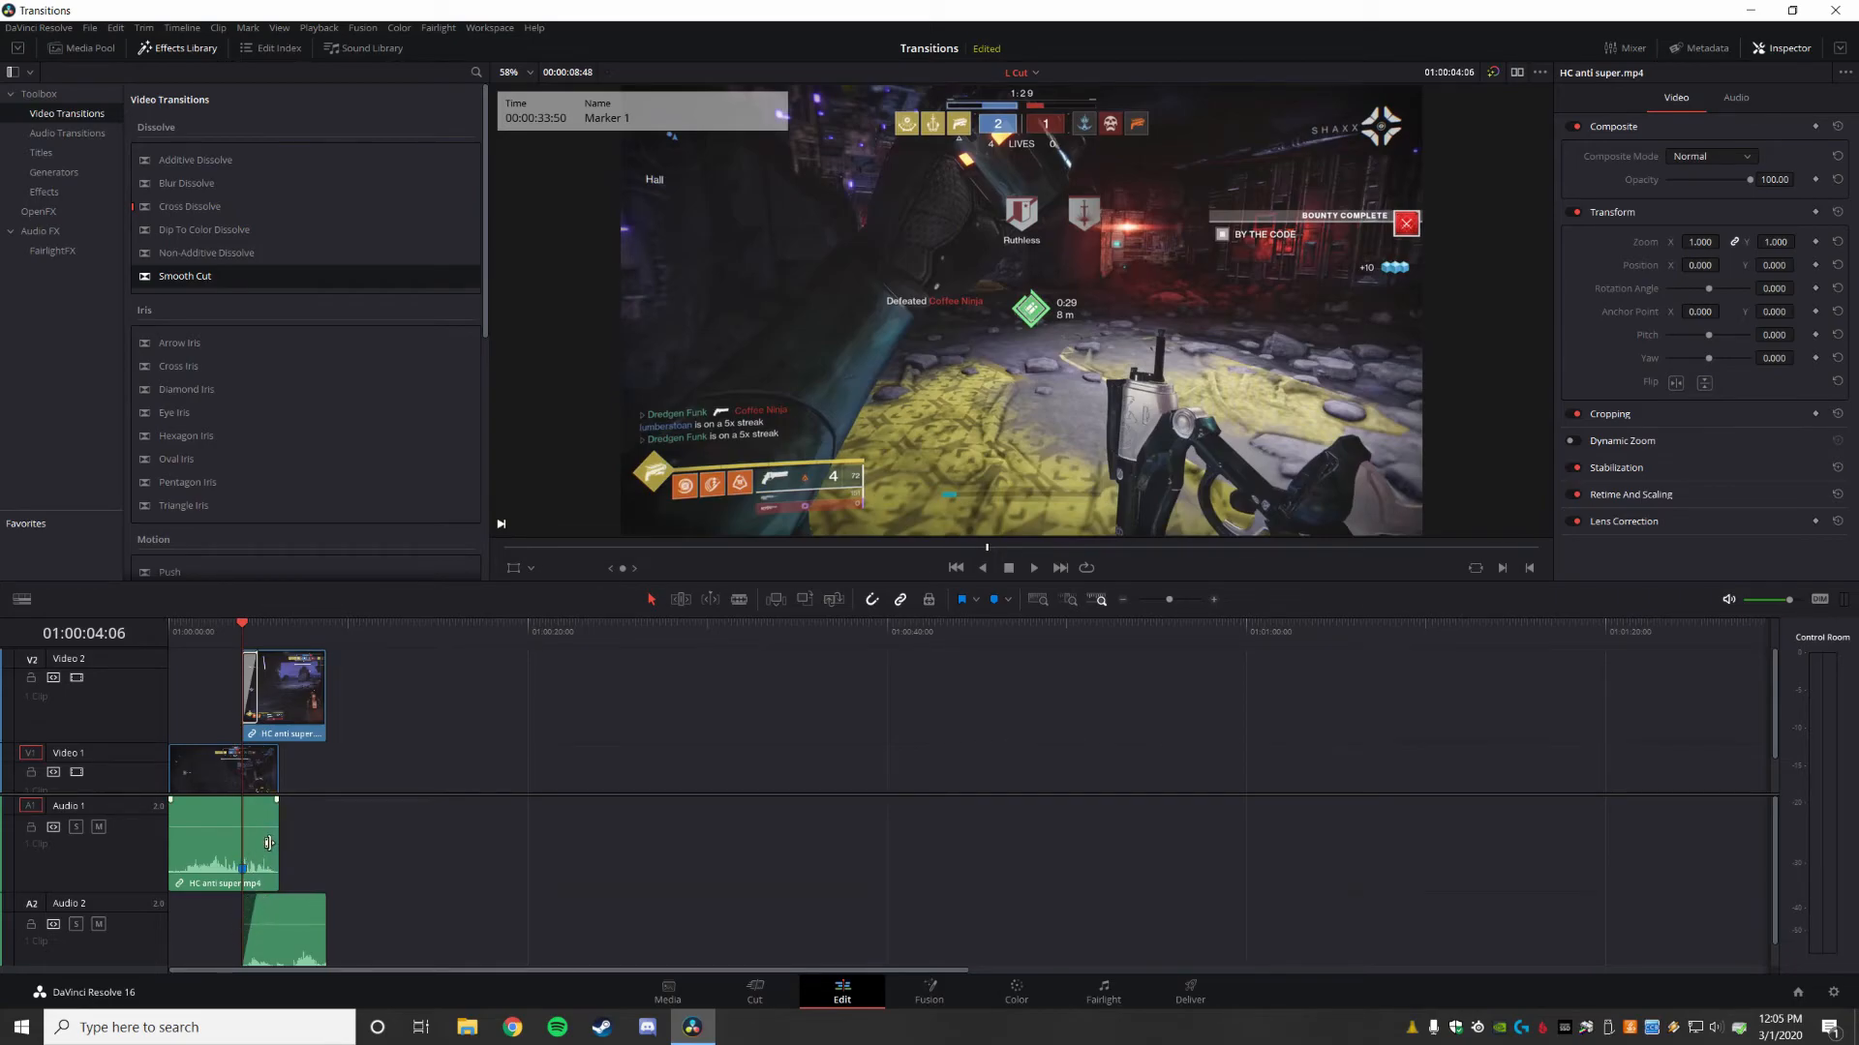
# - Play across the Smooth Cut, and play again from the end of the first clip to check the overlapping audio
pyautogui.click(222, 636)
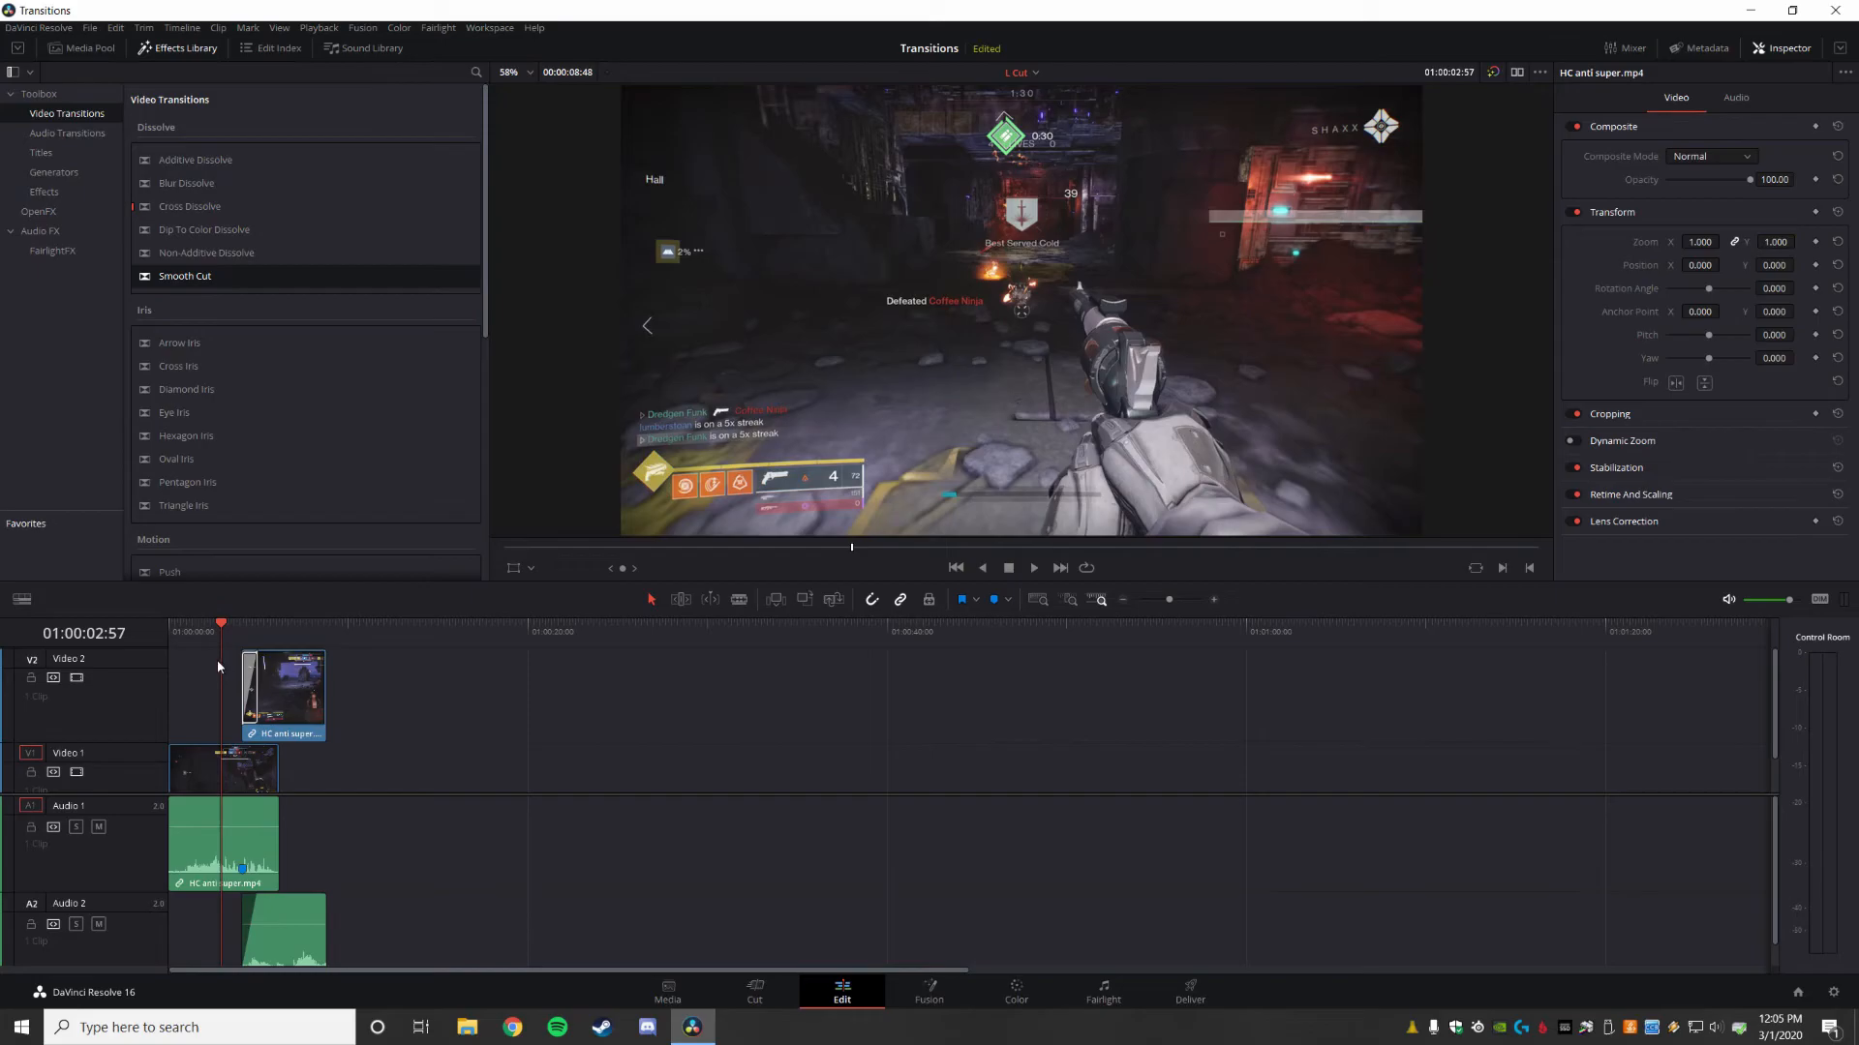
pyautogui.press('space')
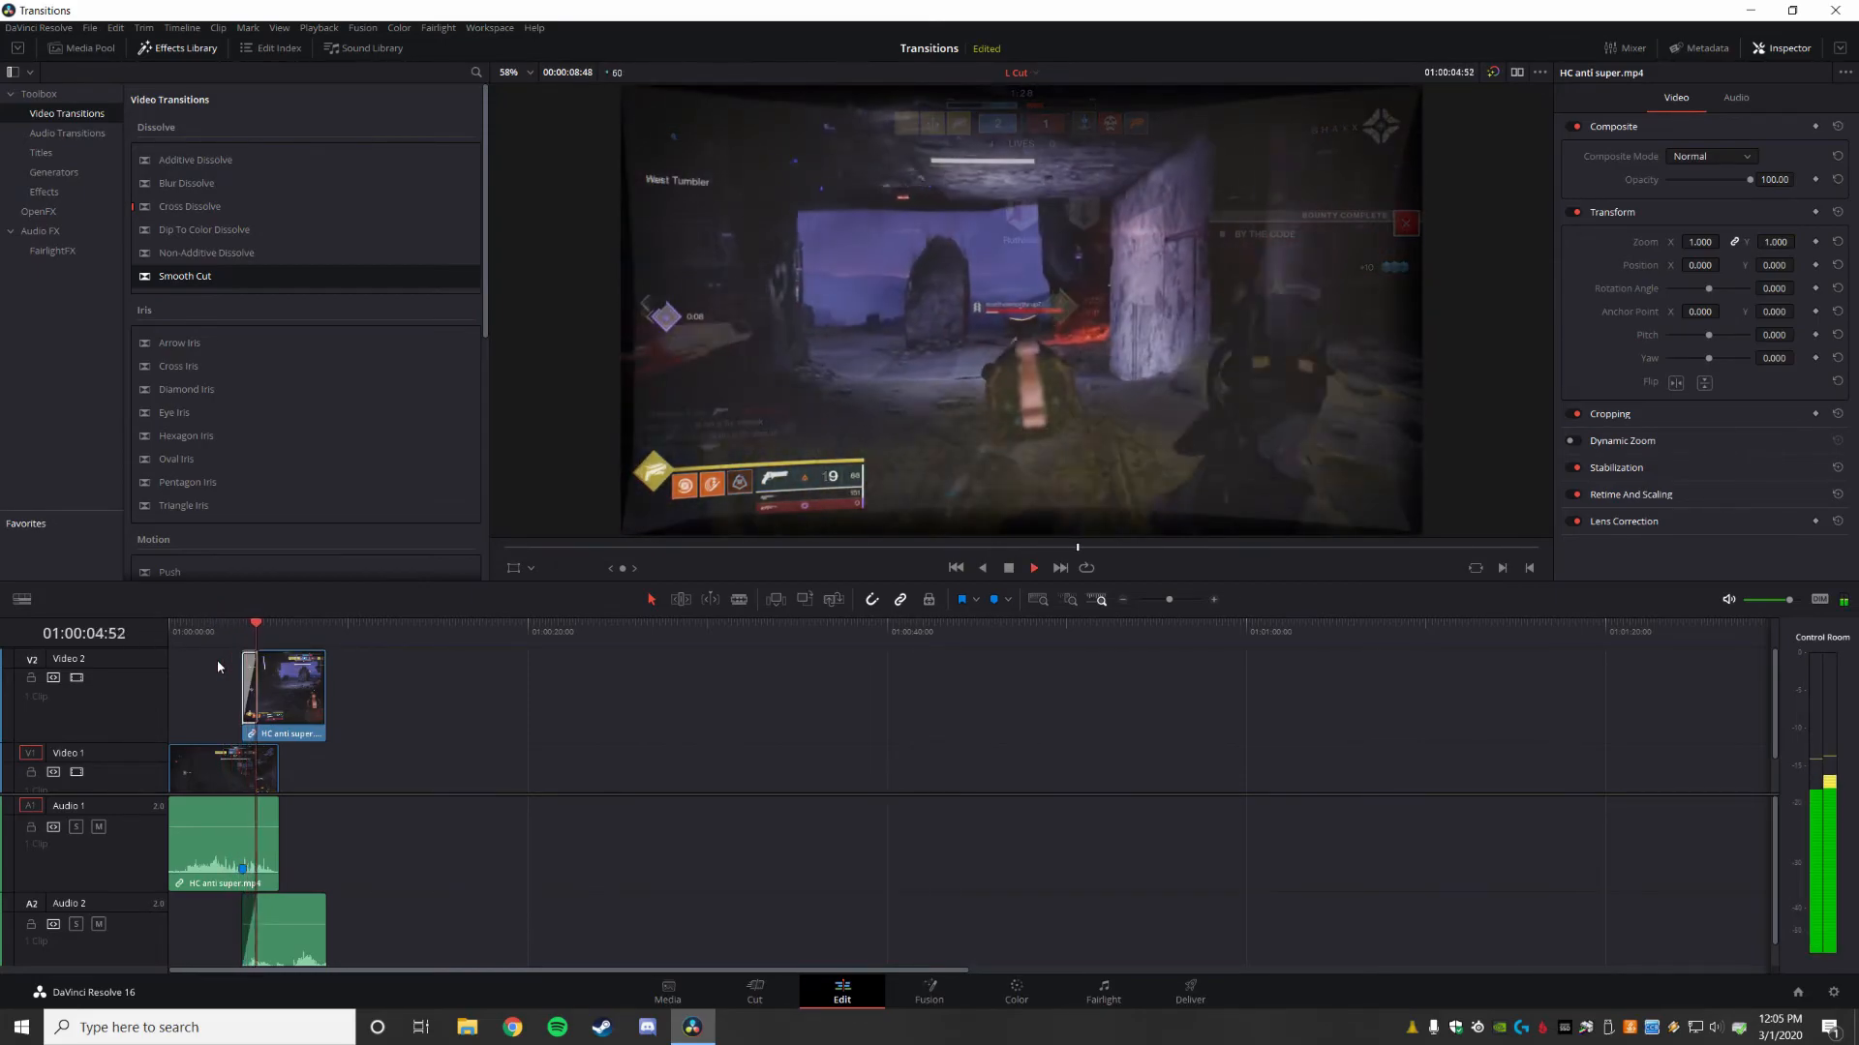
pyautogui.press('space')
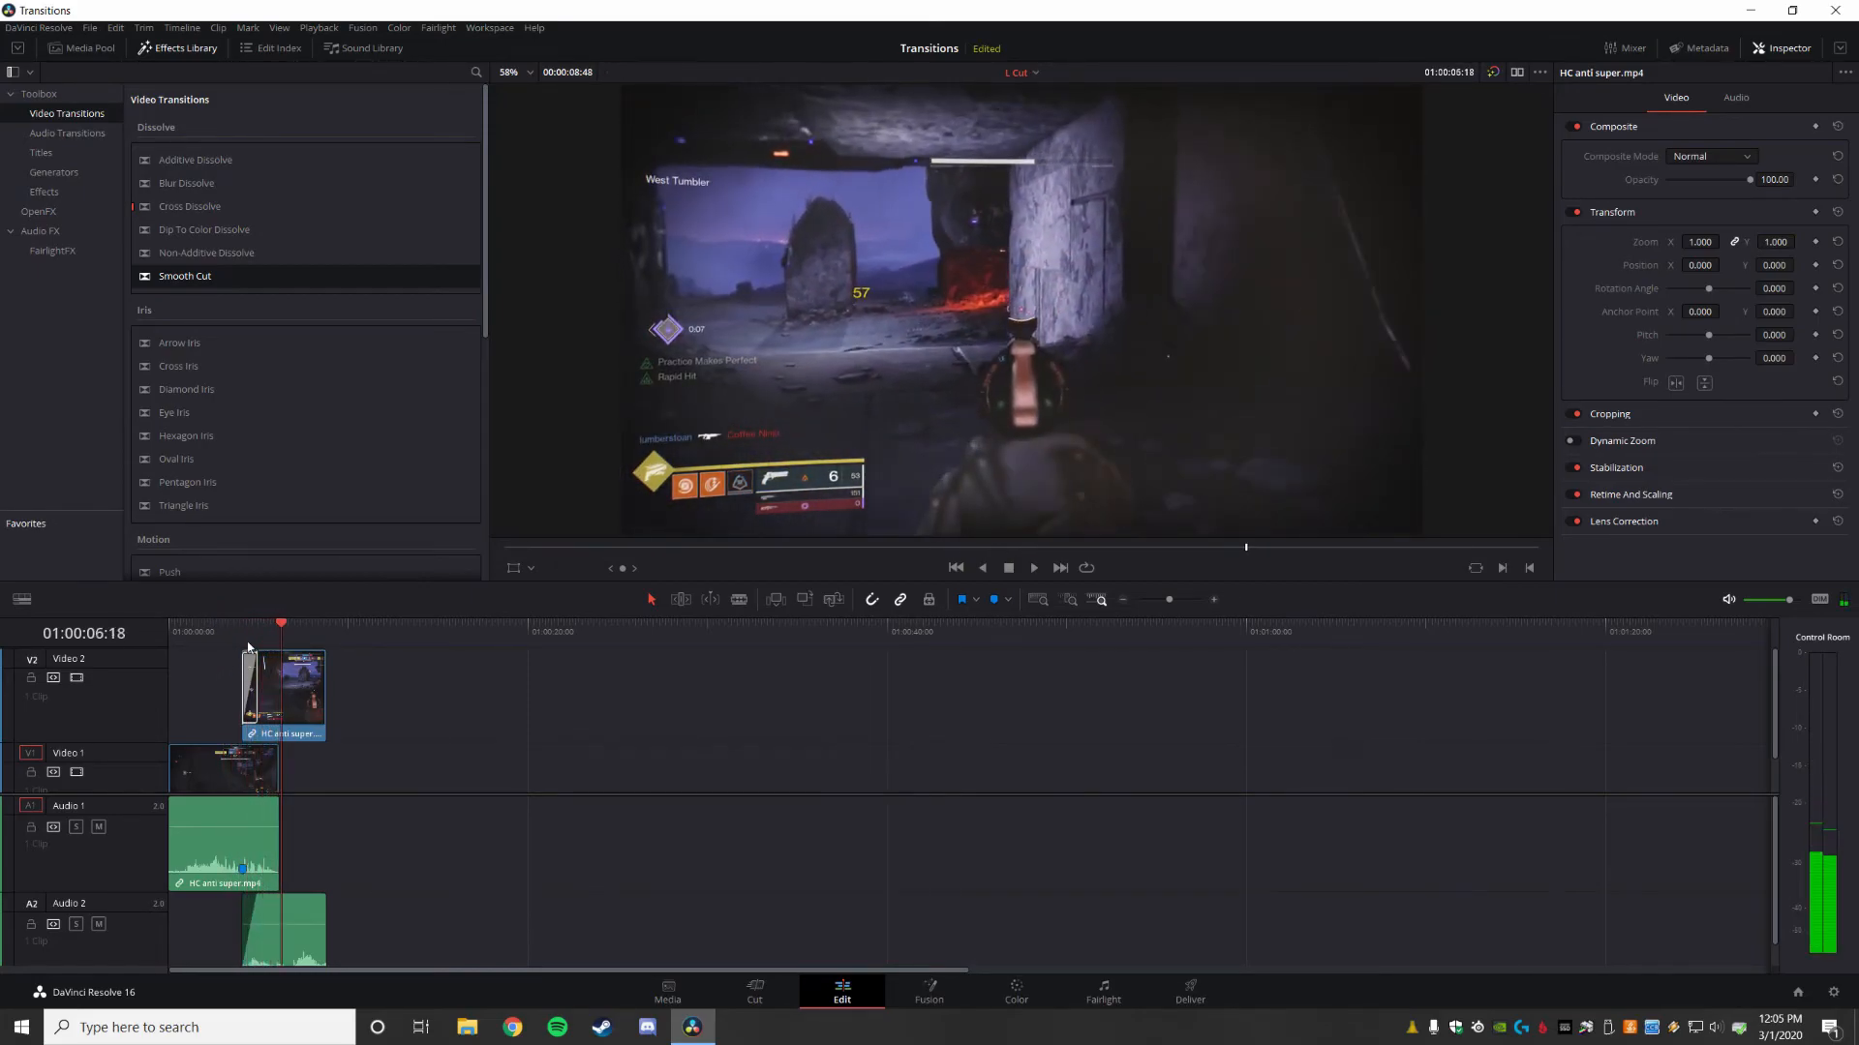
pyautogui.click(278, 630)
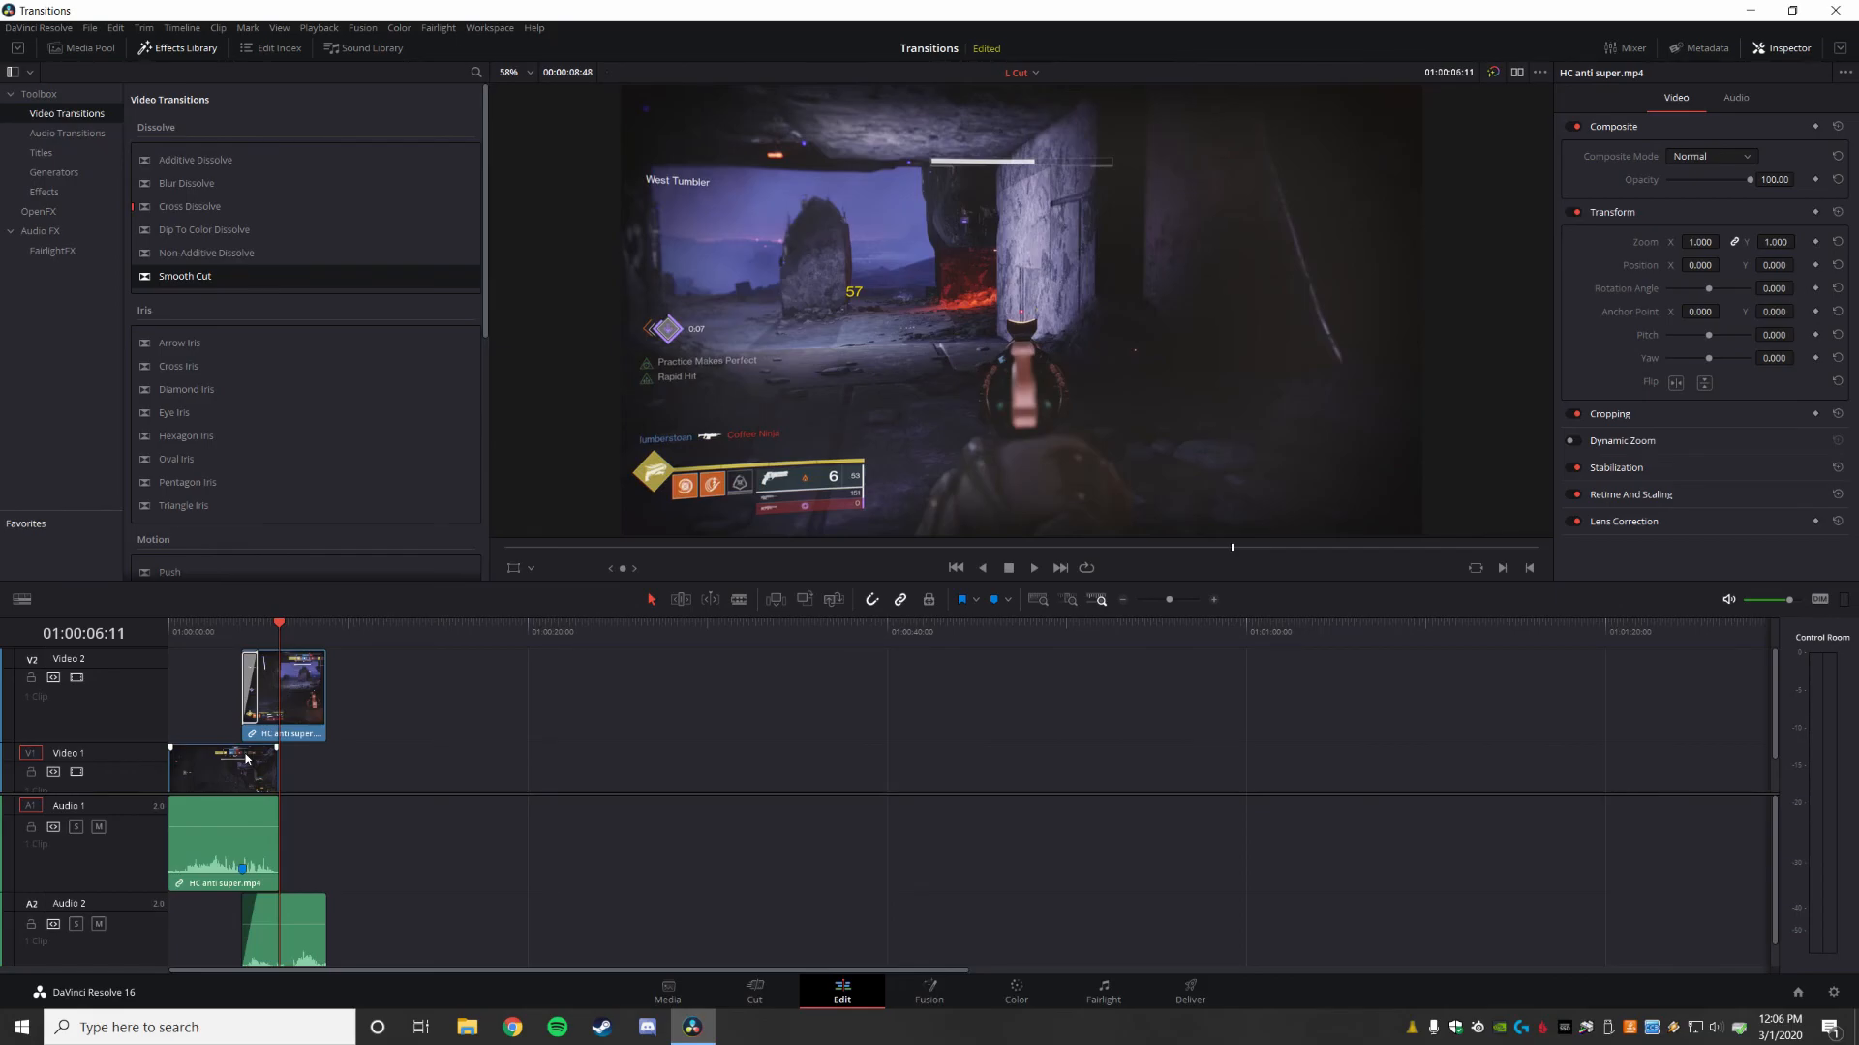
pyautogui.press('space')
pyautogui.press('space')
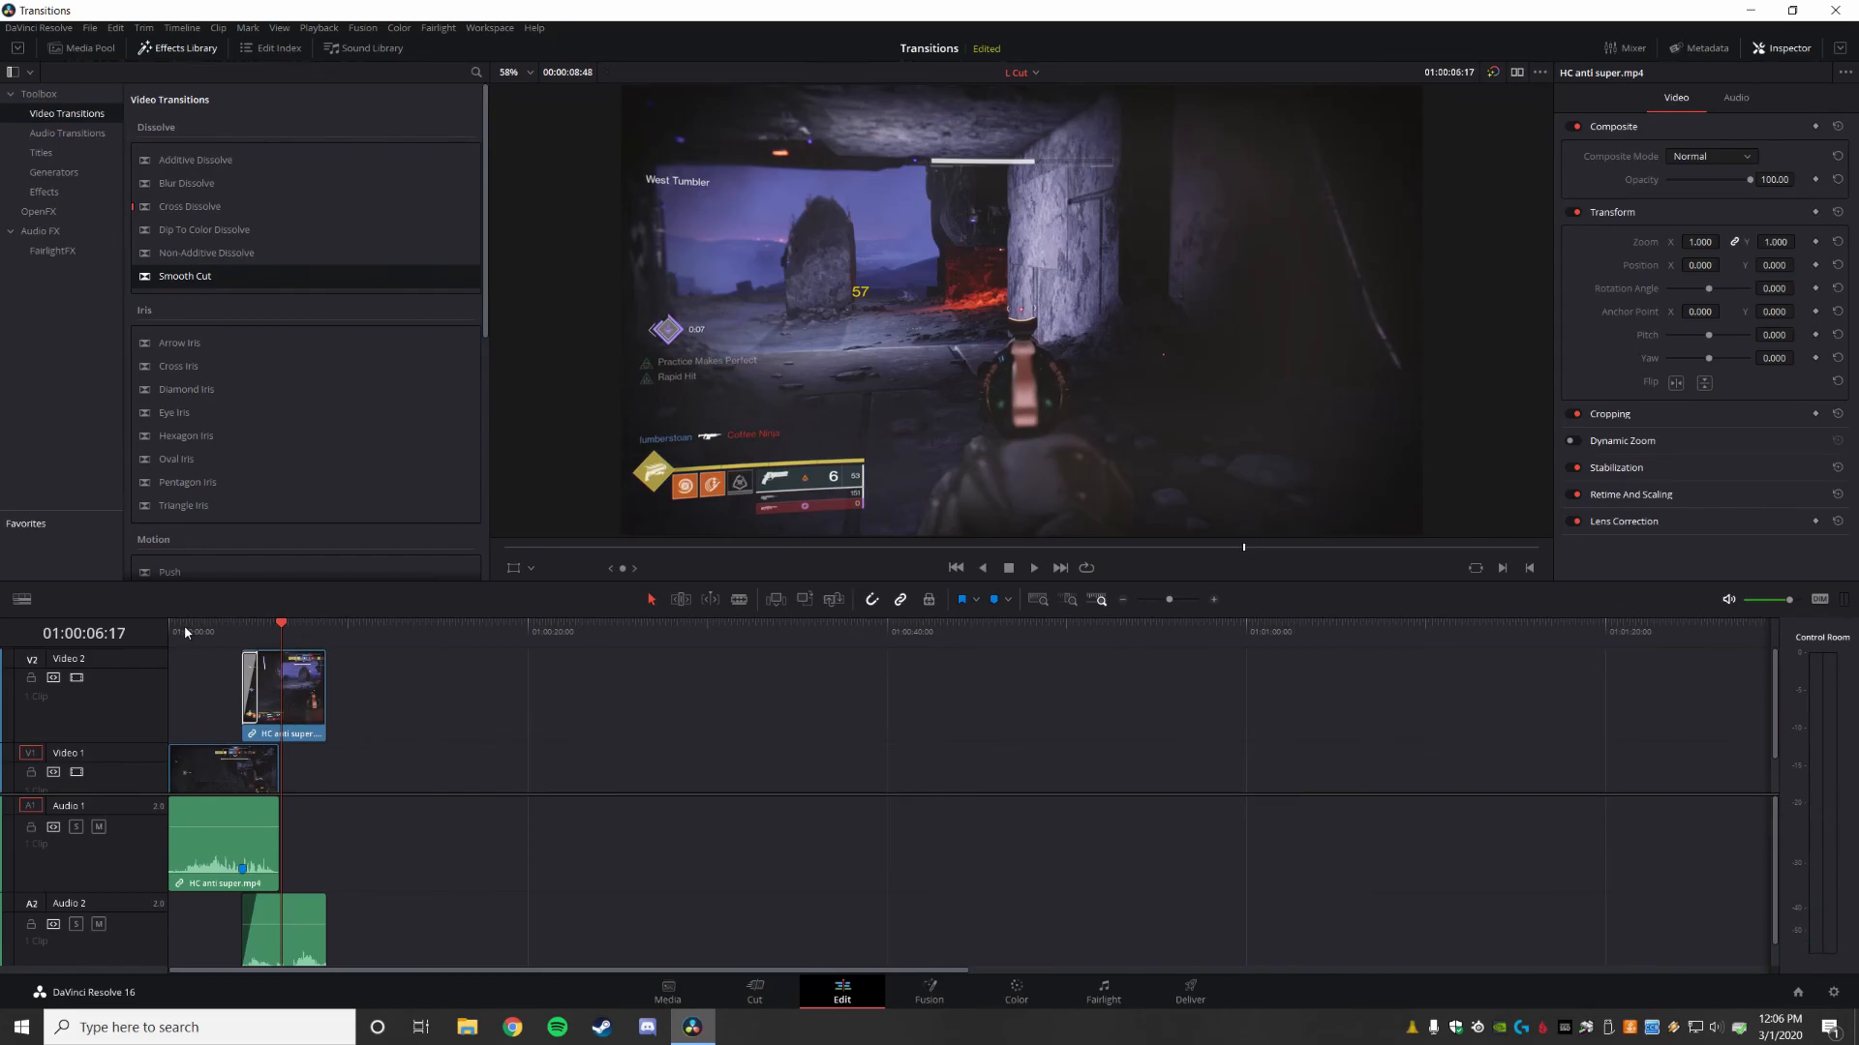
# - Select the Smooth Cut at the start of the Video 2 clip
pyautogui.click(250, 688)
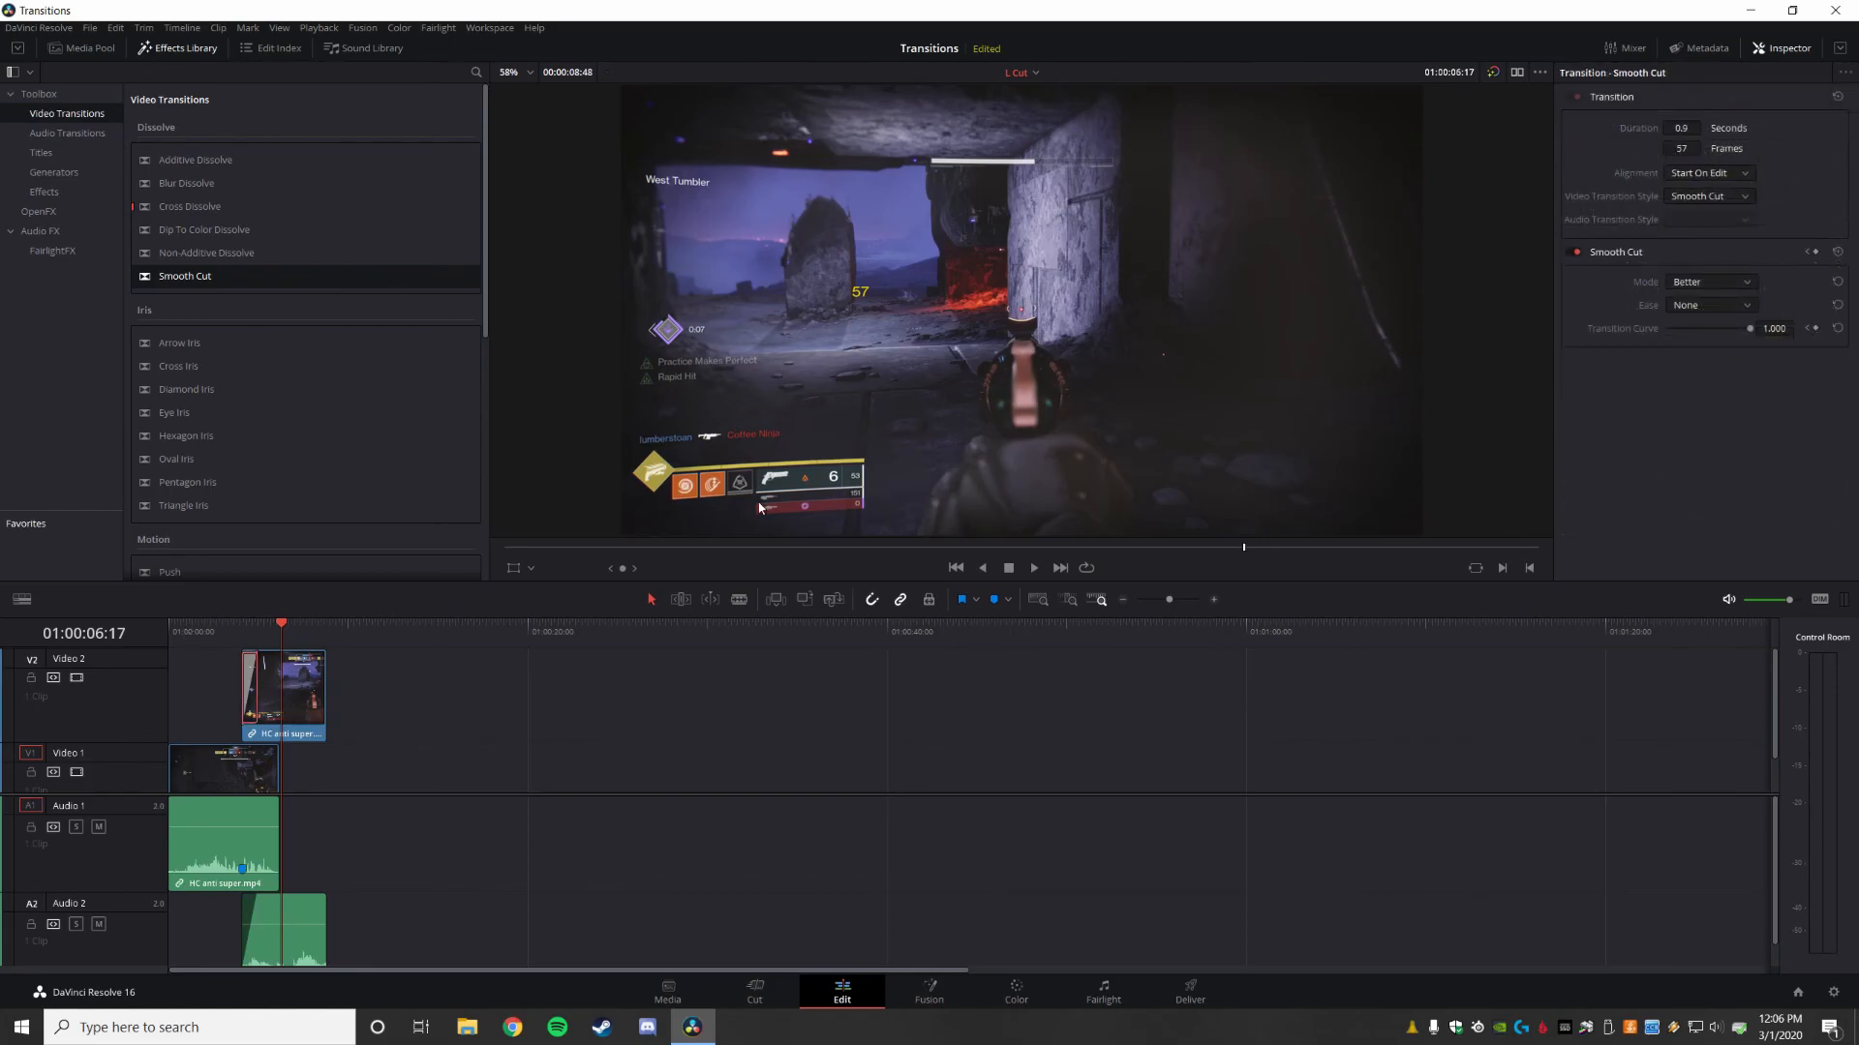